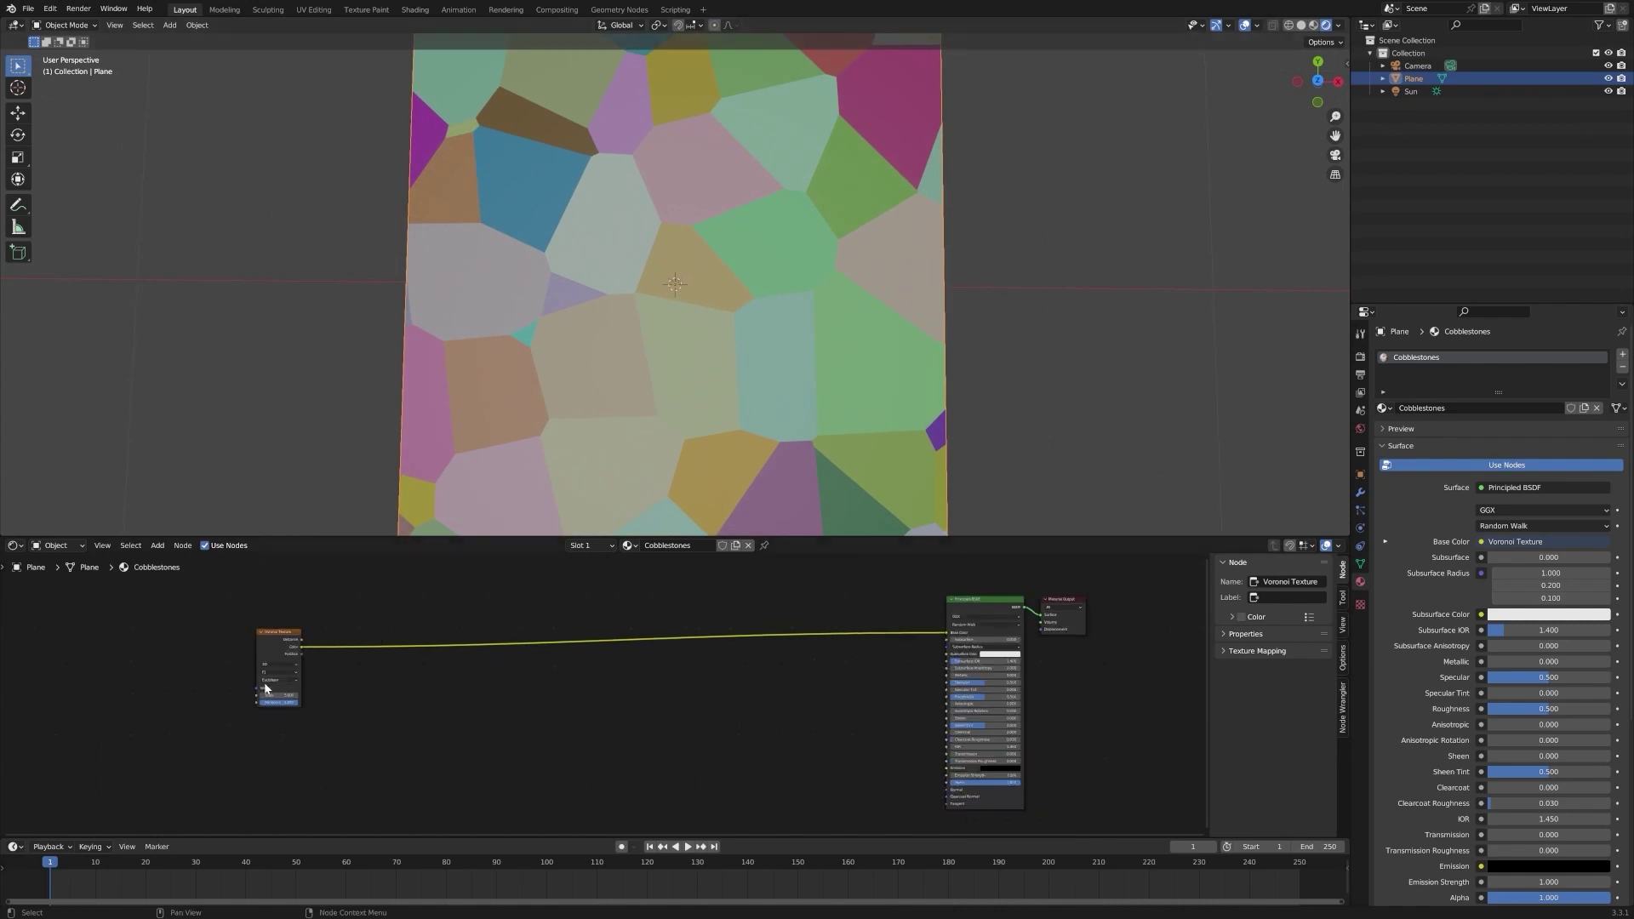
# Center the Voronoi Texture node, lower its Randomness to about 0.722, and review the distance metrics.
pyautogui.scroll(3, 245, 681)
pyautogui.moveTo(134, 675); pyautogui.dragTo(503, 693, button='middle')
pyautogui.moveTo(424, 725); pyautogui.dragTo(400, 721)
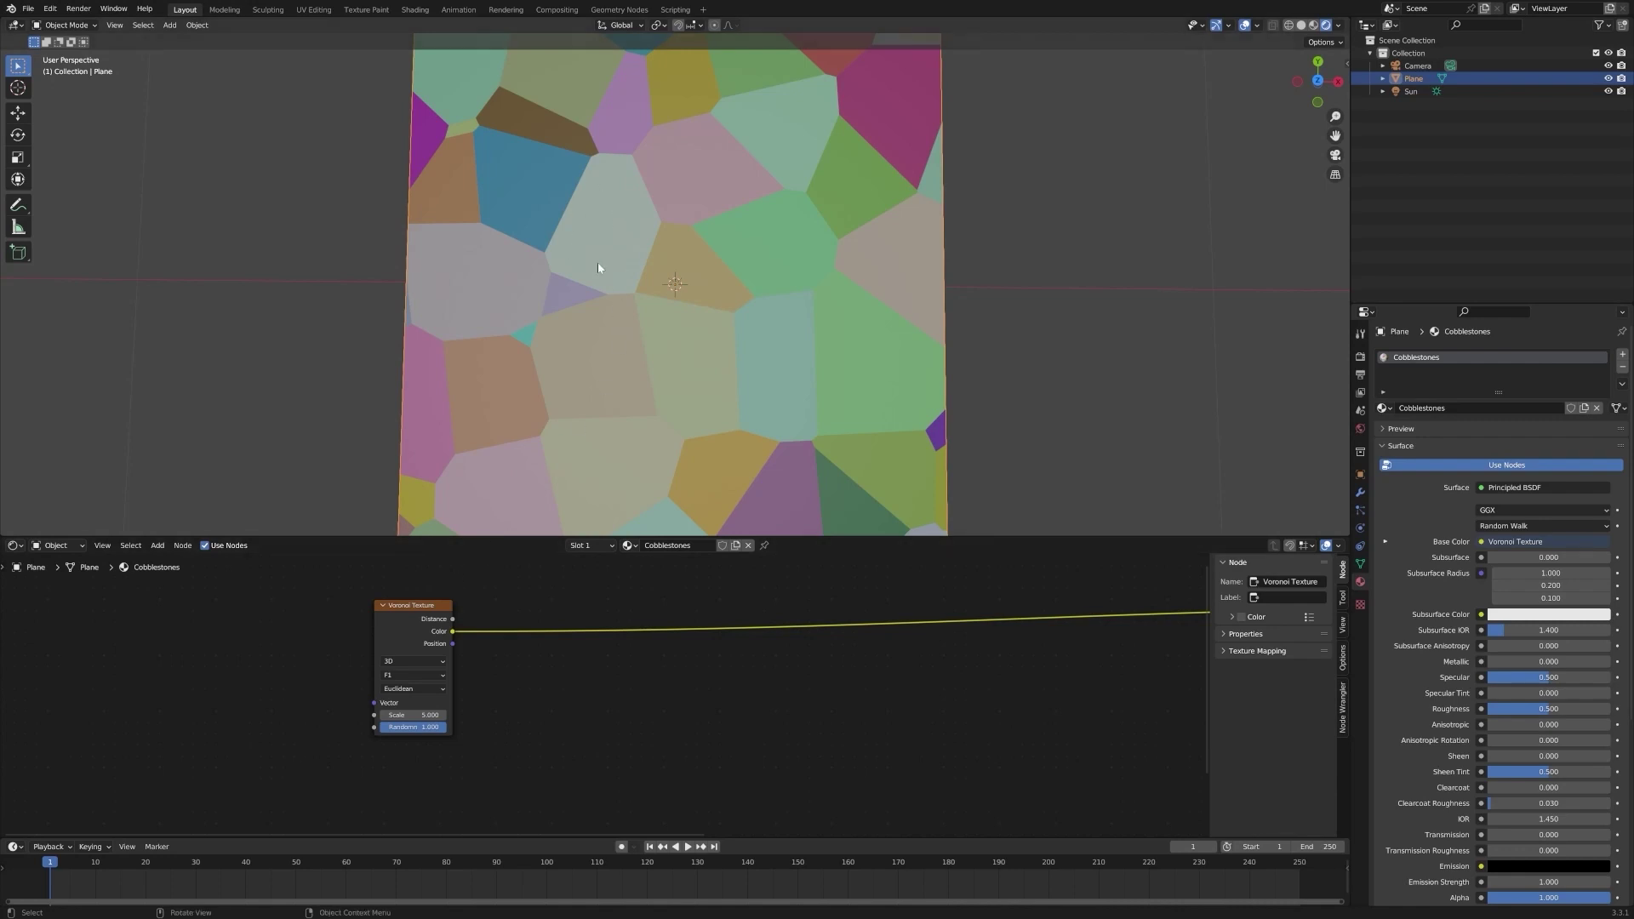
pyautogui.click(414, 691)
# Try the Voronoi F2 and Smooth F1 feature outputs, then return to F1.
pyautogui.click(431, 676)
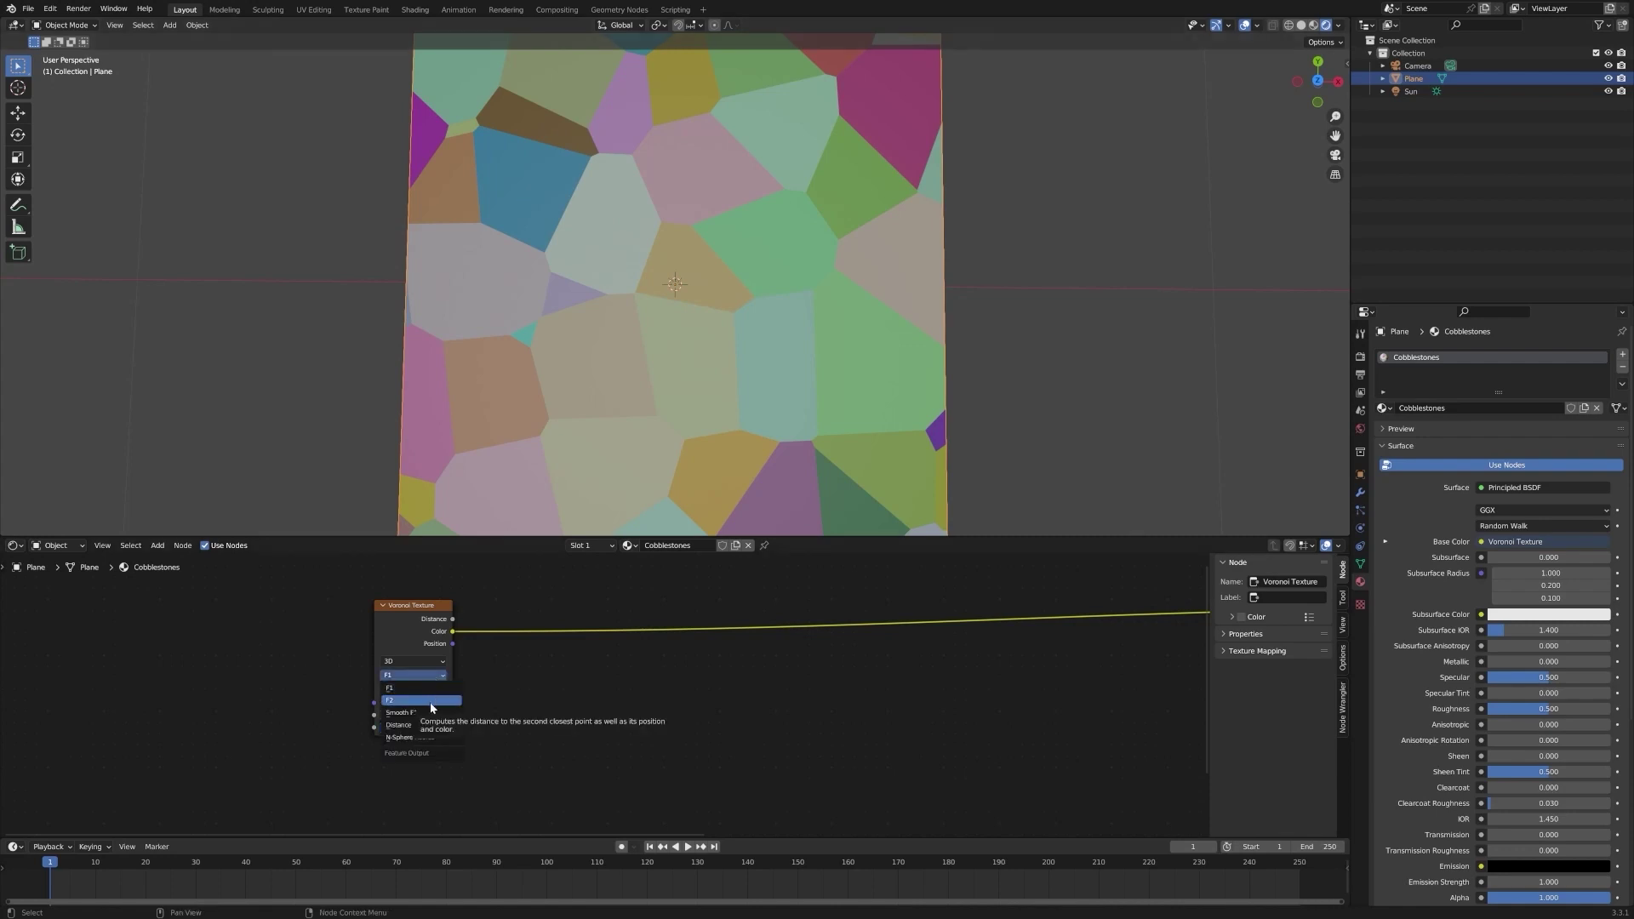
pyautogui.click(429, 699)
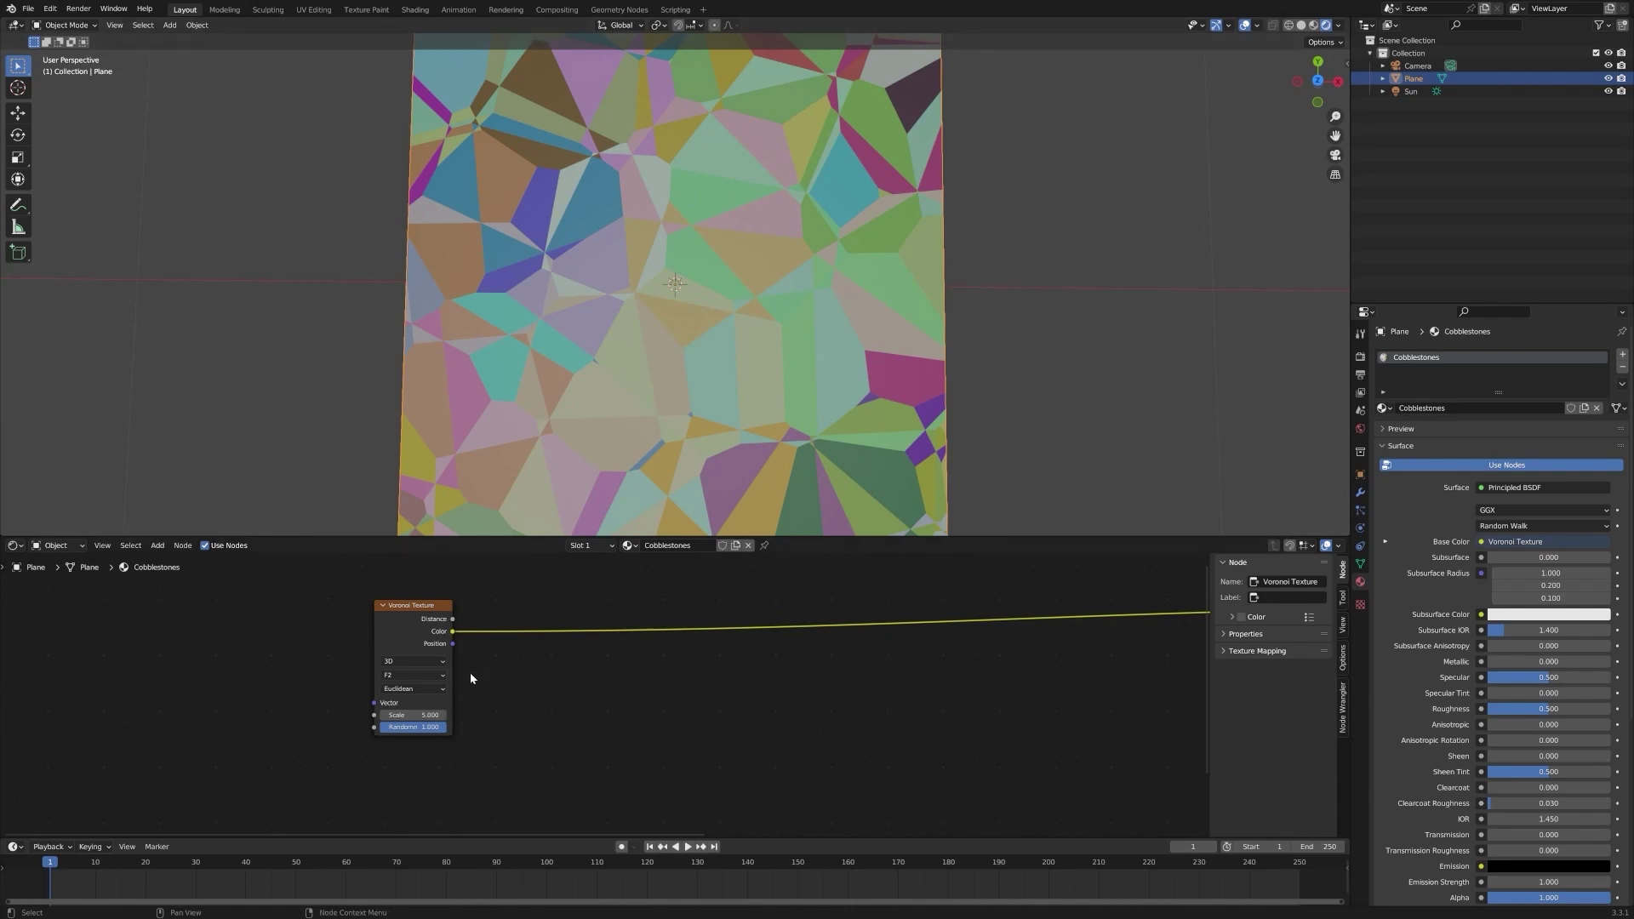
pyautogui.click(423, 675)
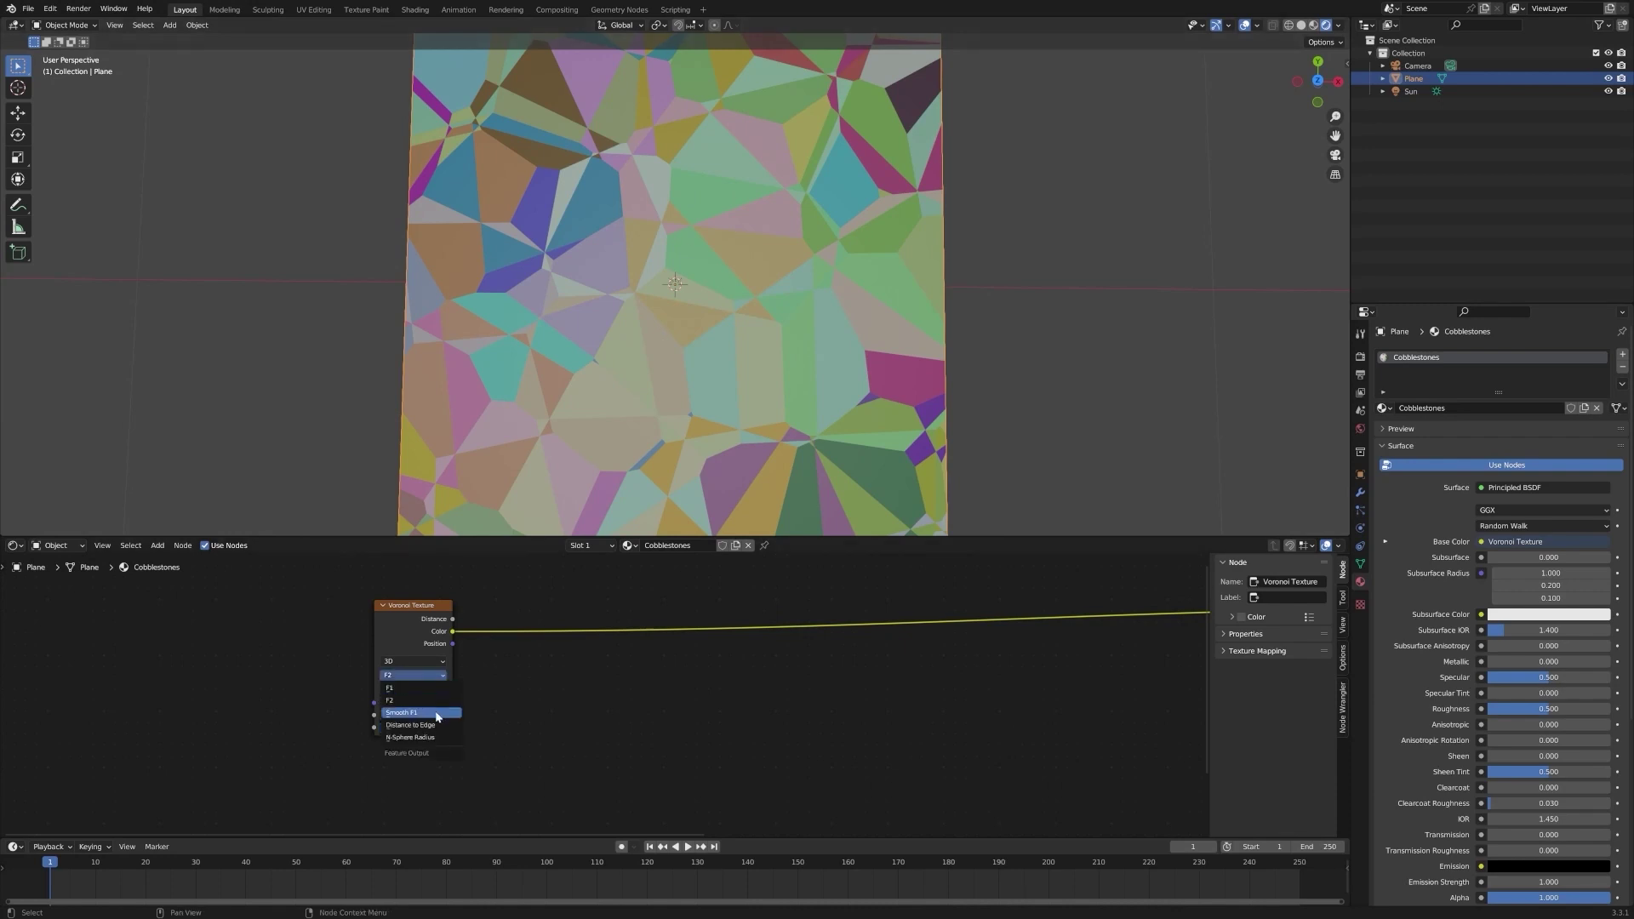
pyautogui.click(436, 712)
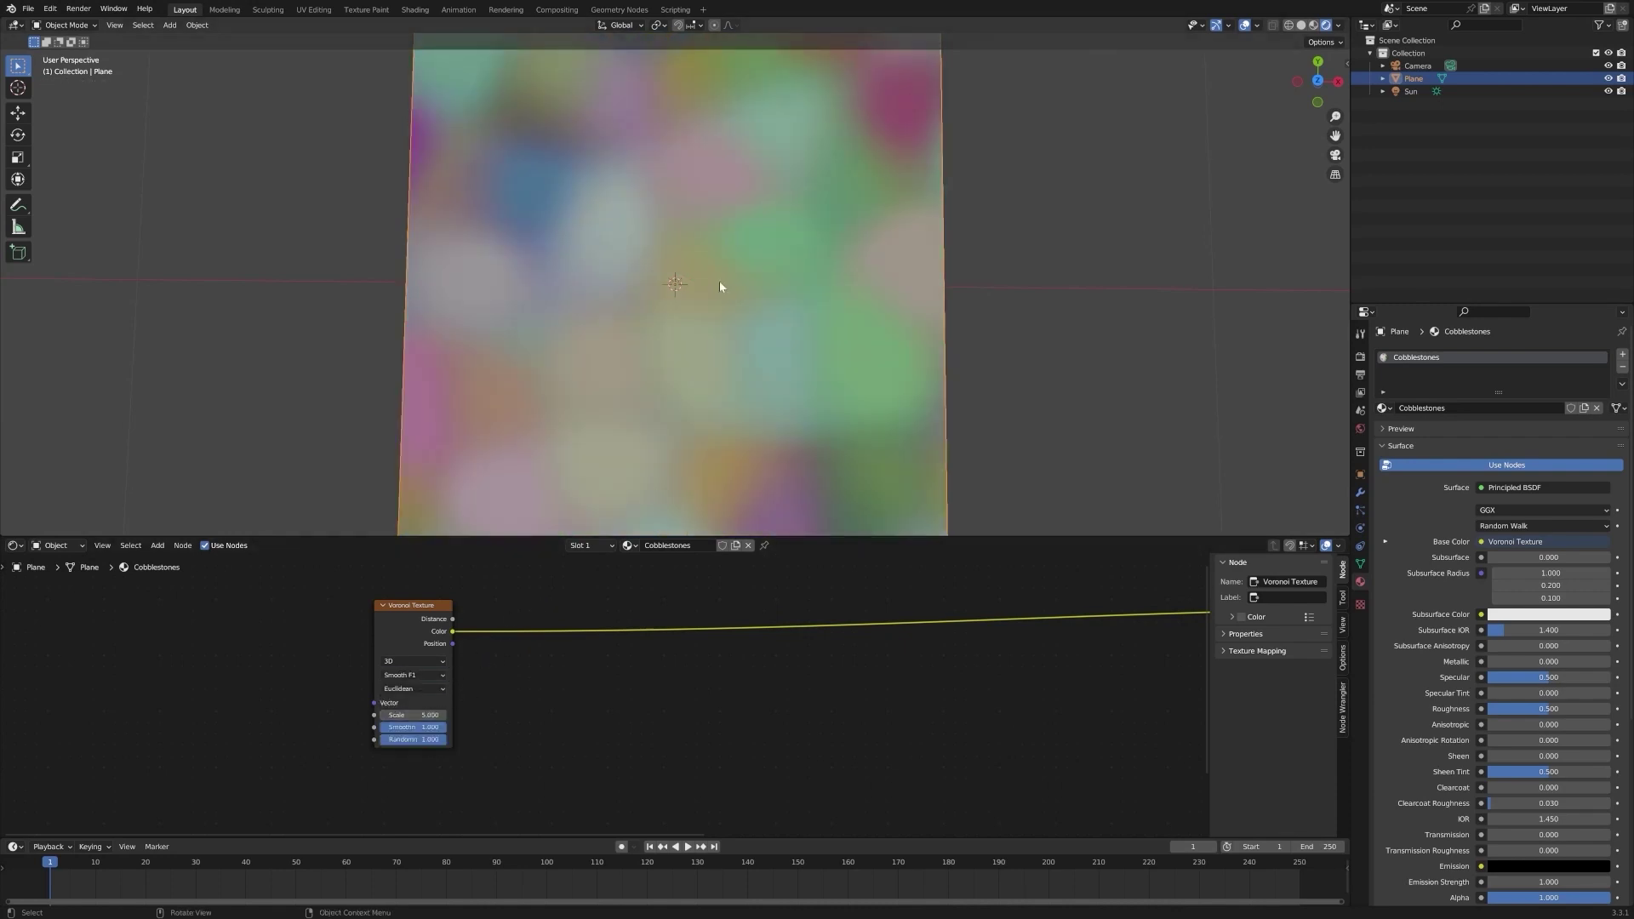
pyautogui.click(429, 676)
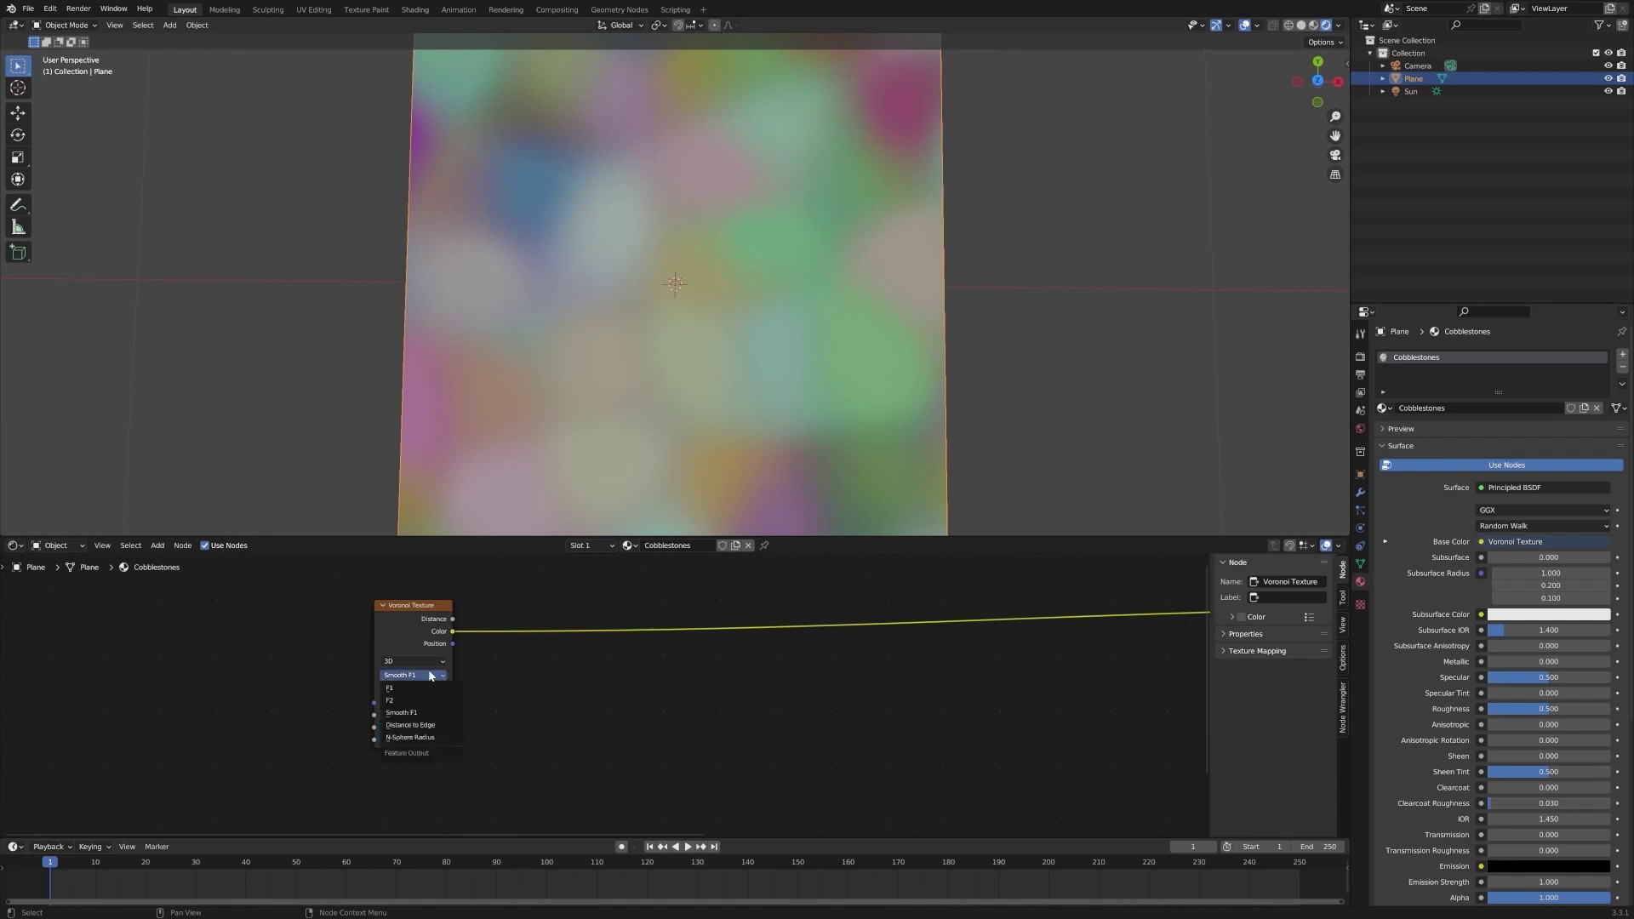
pyautogui.click(429, 696)
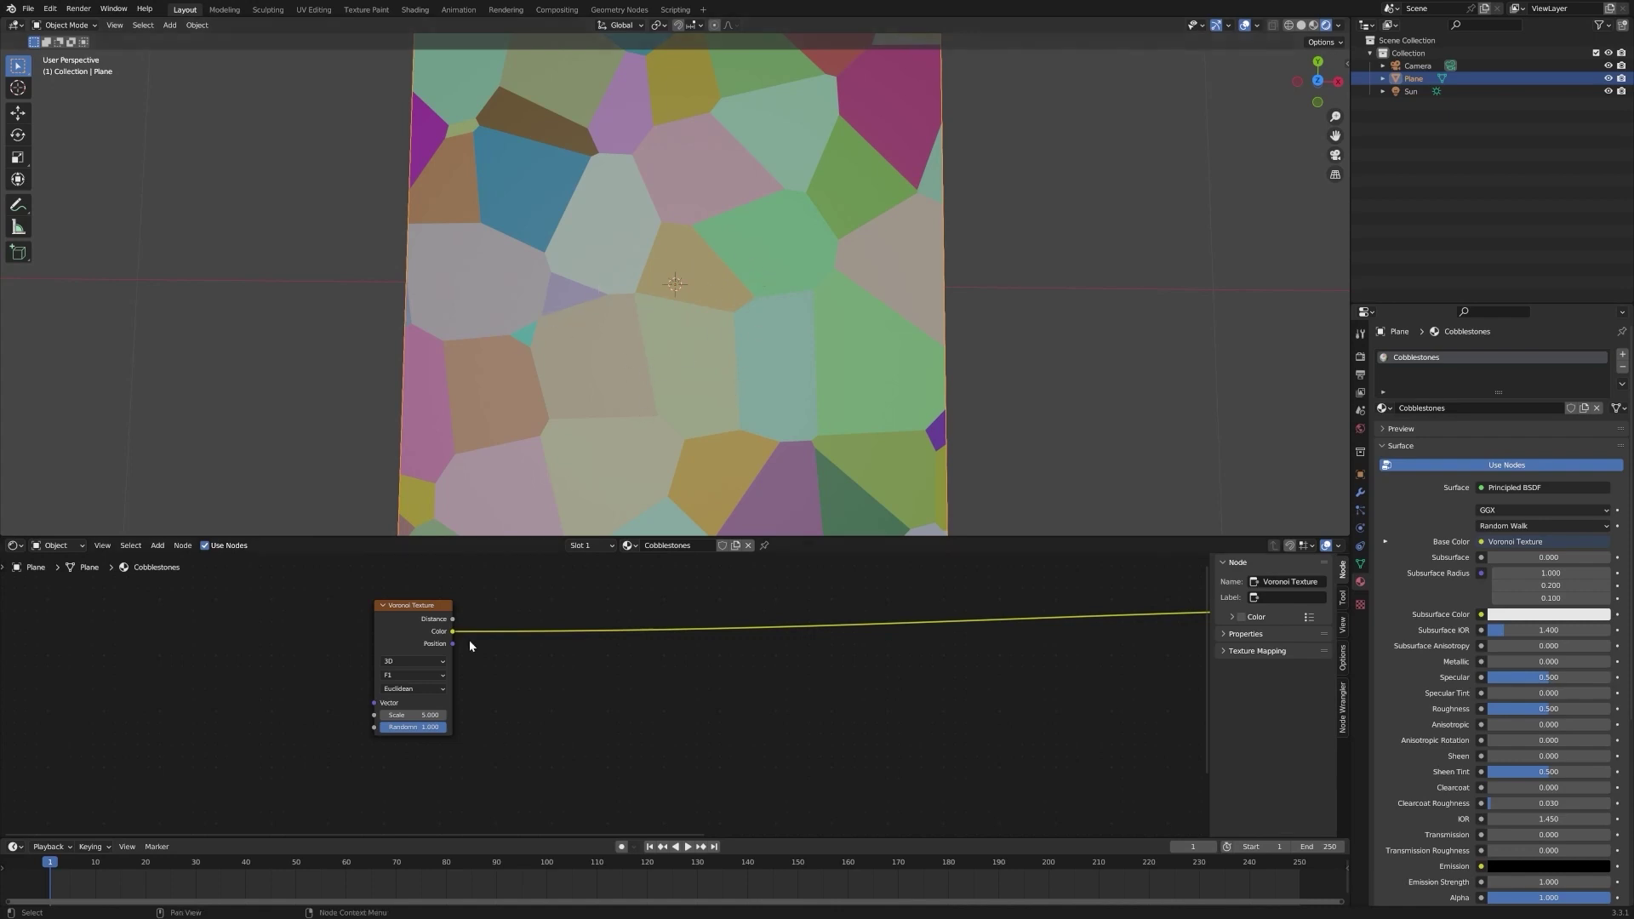
pyautogui.click(431, 676)
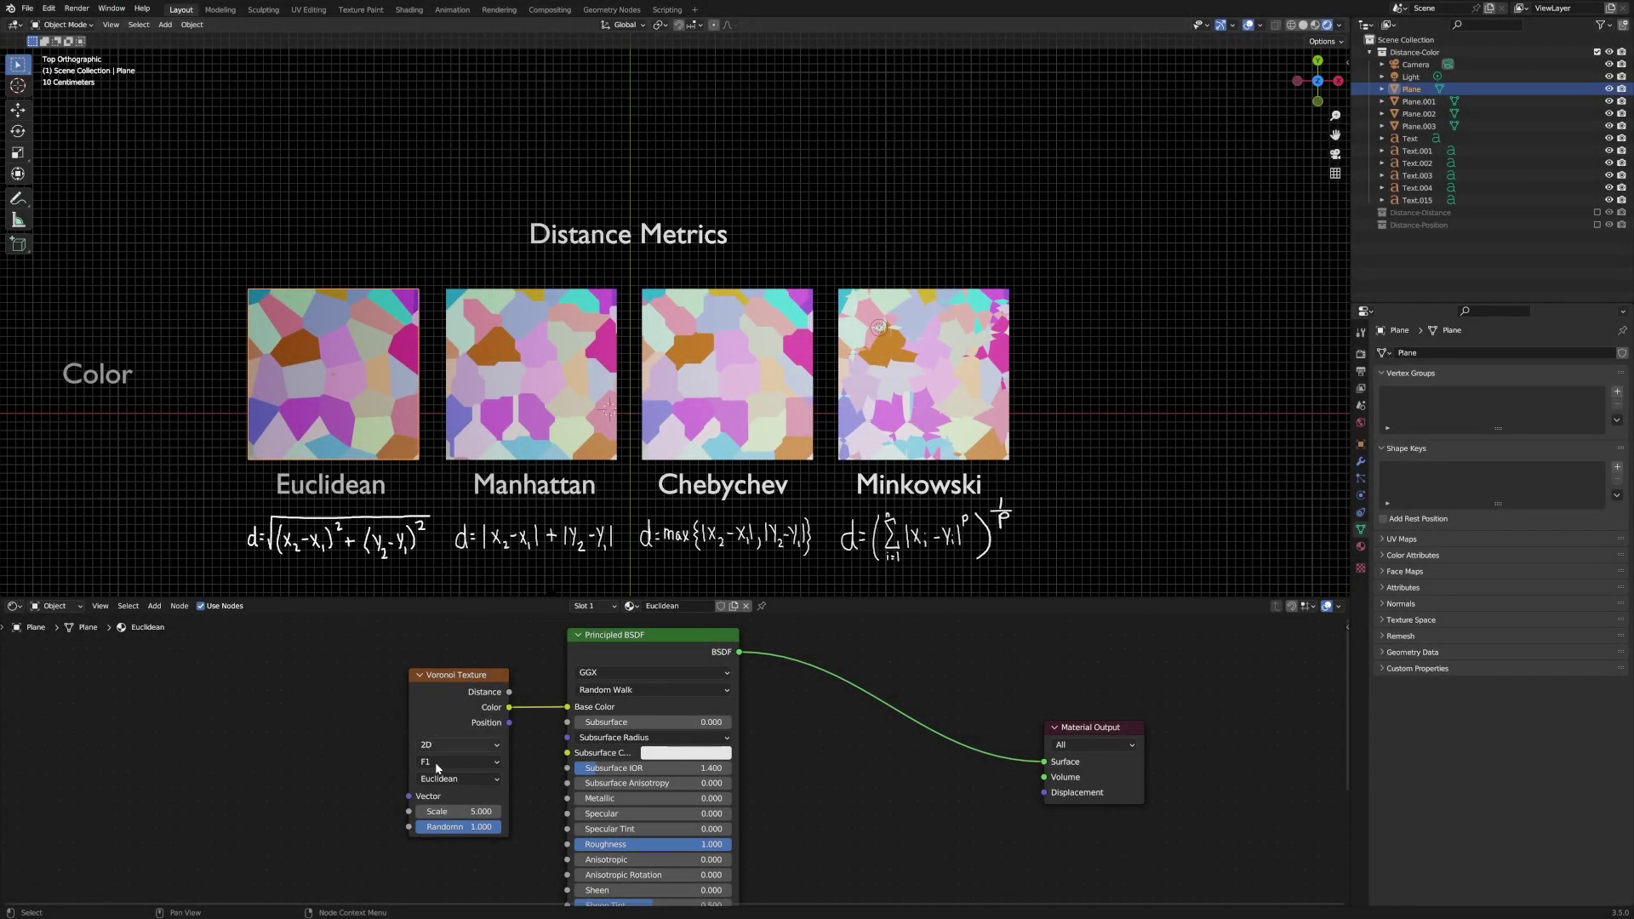
# Show the Manhattan, Chebychev and Minkowski planes' materials in turn.
pyautogui.click(500, 420)
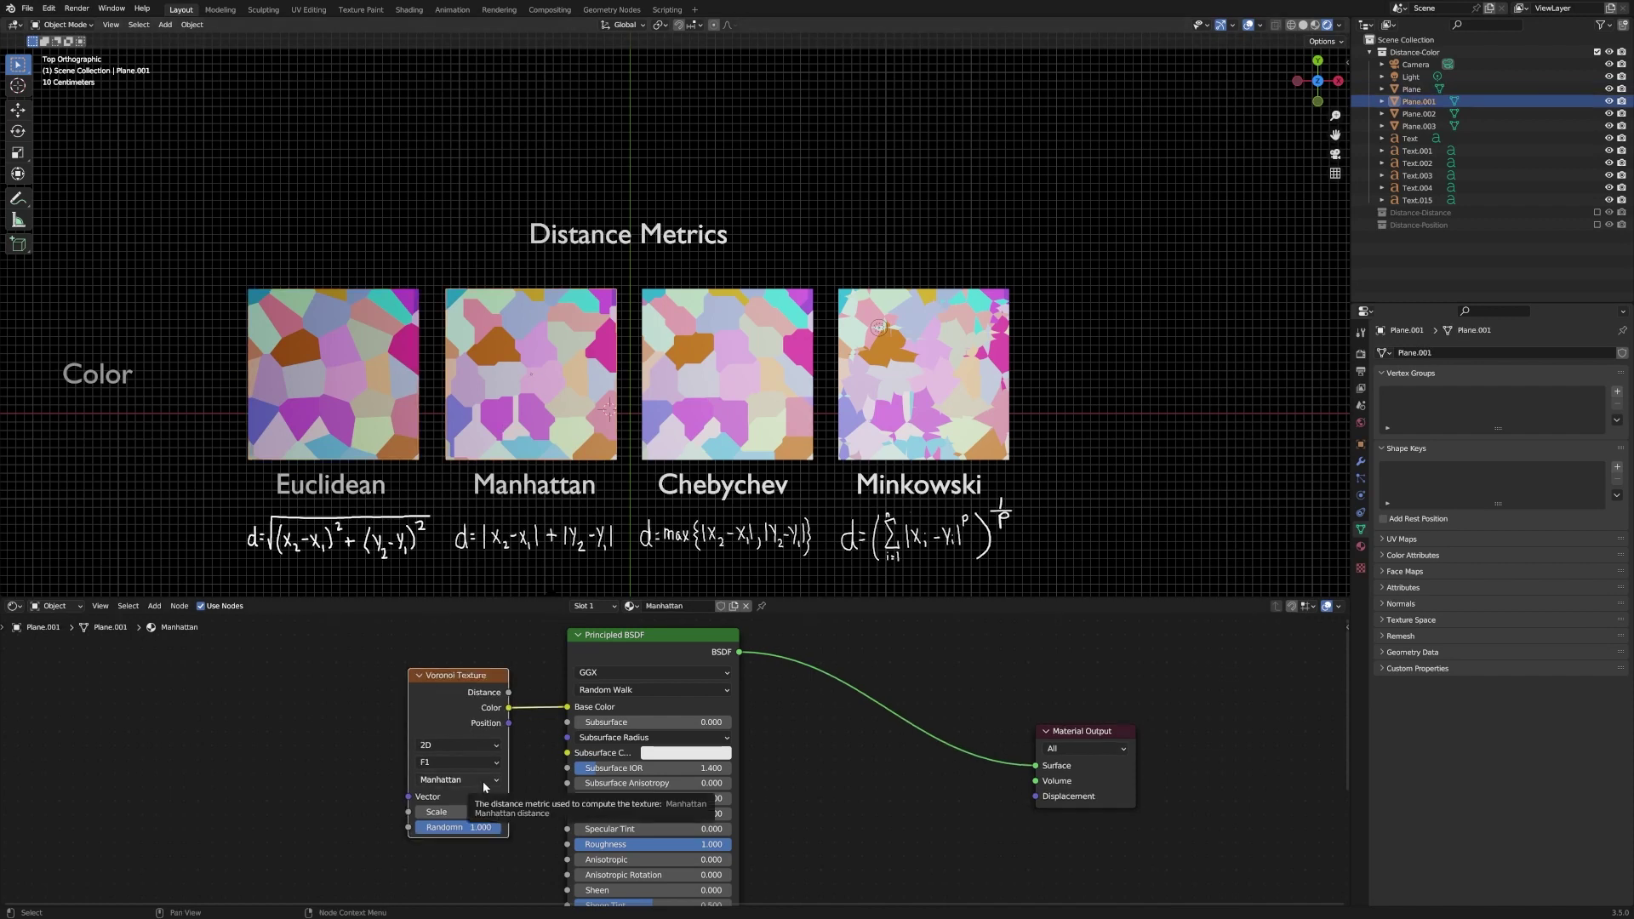
pyautogui.click(784, 442)
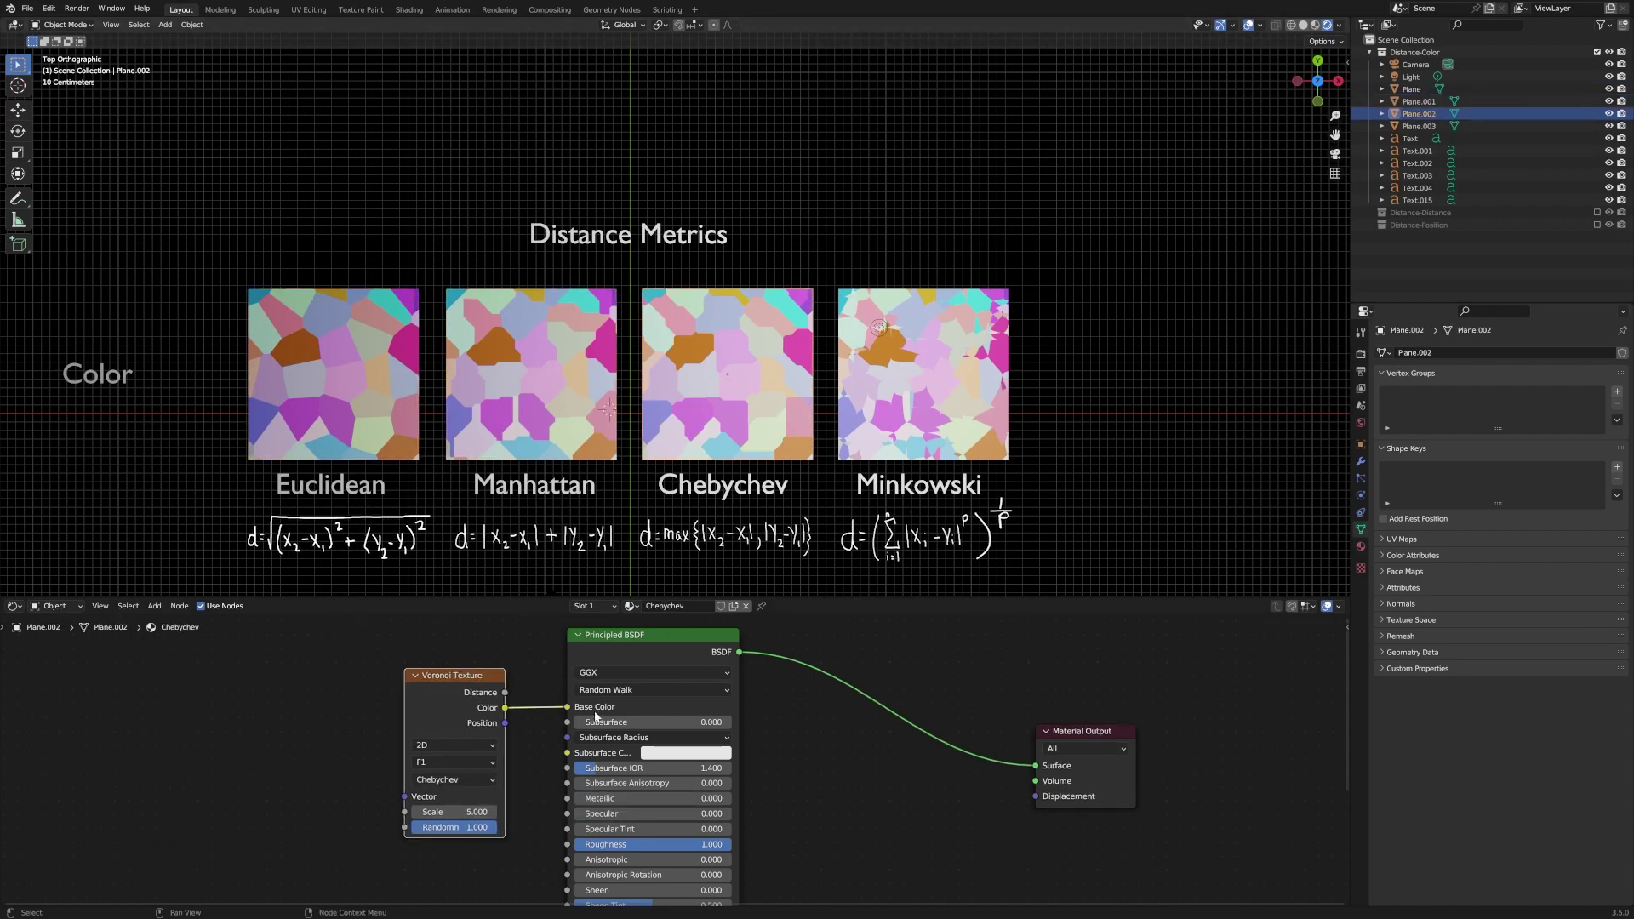
pyautogui.click(910, 451)
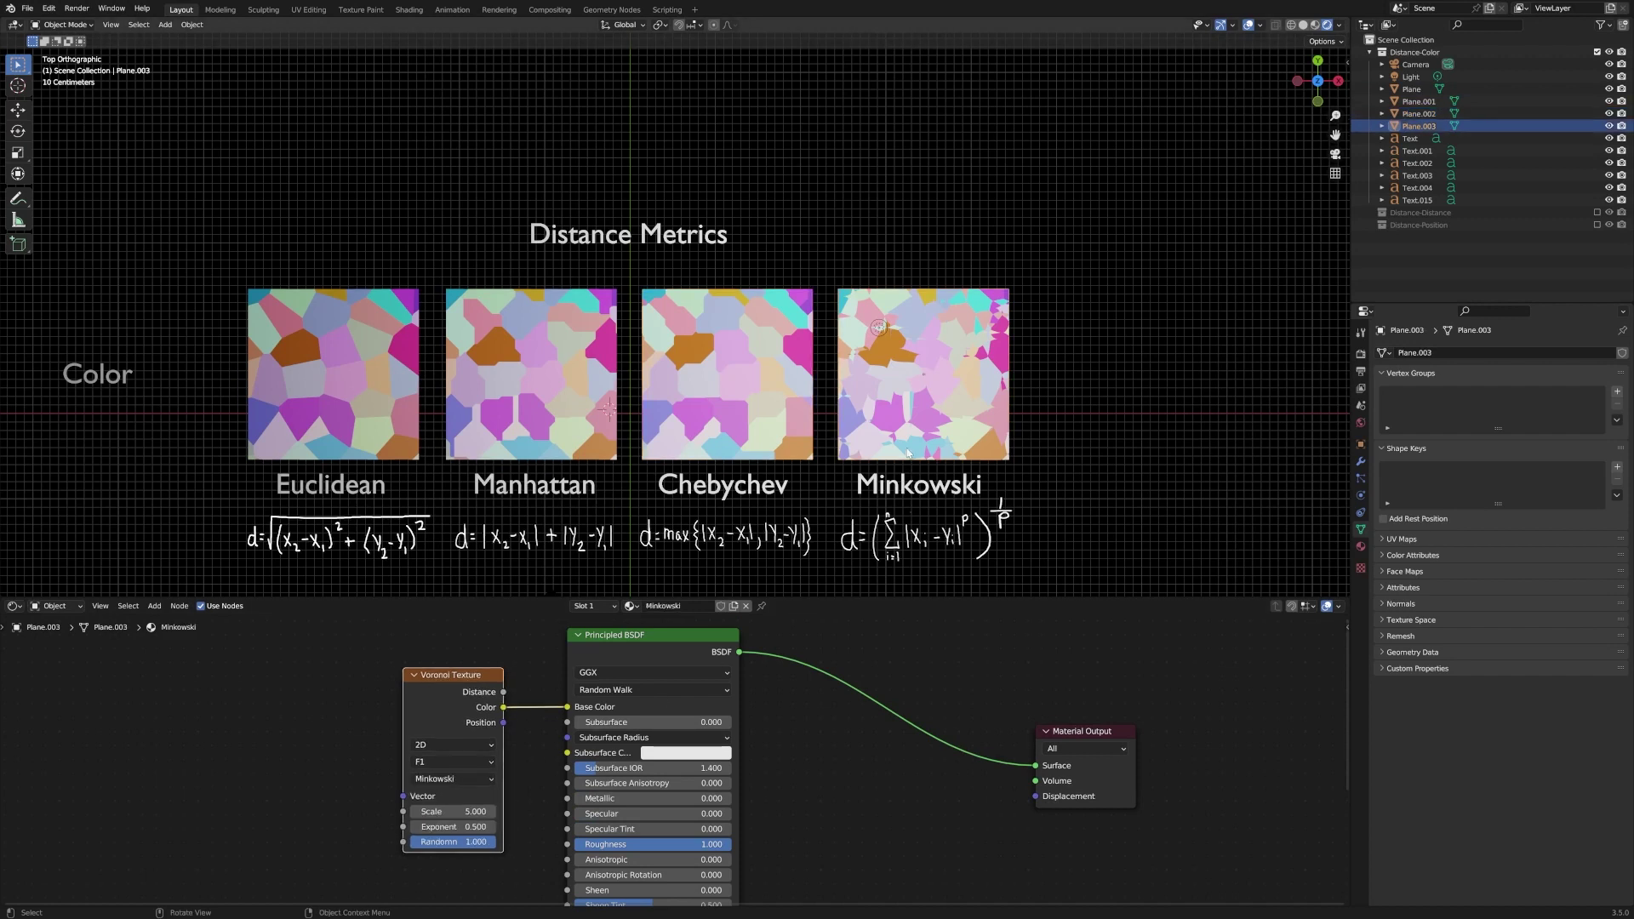
pyautogui.click(479, 827)
pyautogui.write('0')
pyautogui.press('Return')
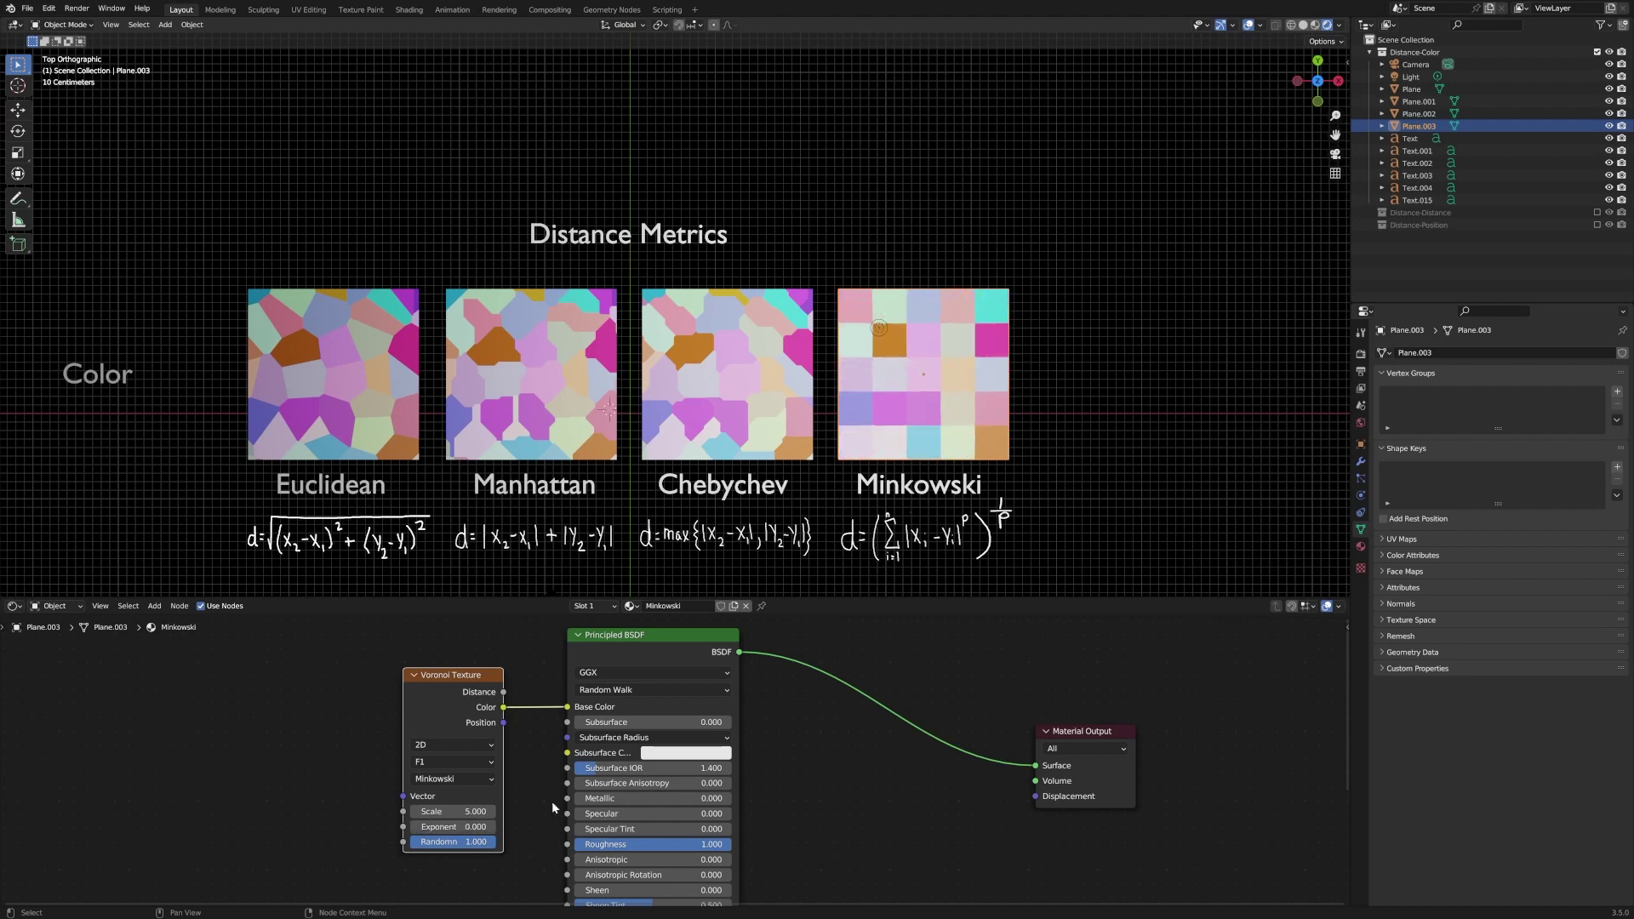
pyautogui.click(465, 826)
pyautogui.write('1')
pyautogui.press('Return')
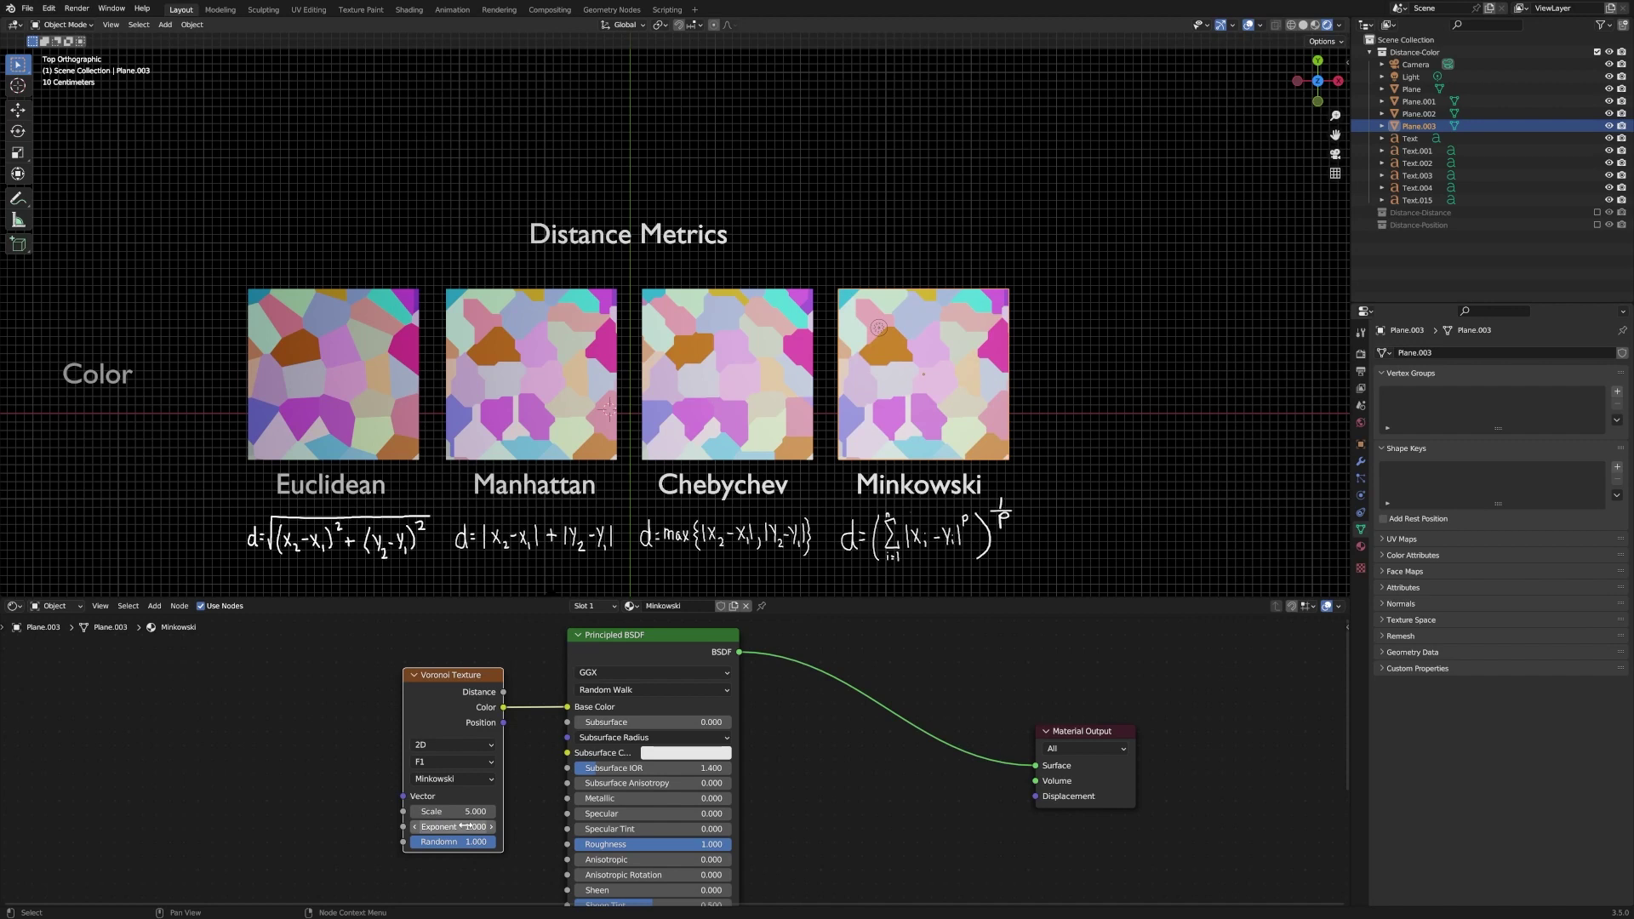
pyautogui.click(466, 825)
pyautogui.write('2')
pyautogui.press('Return')
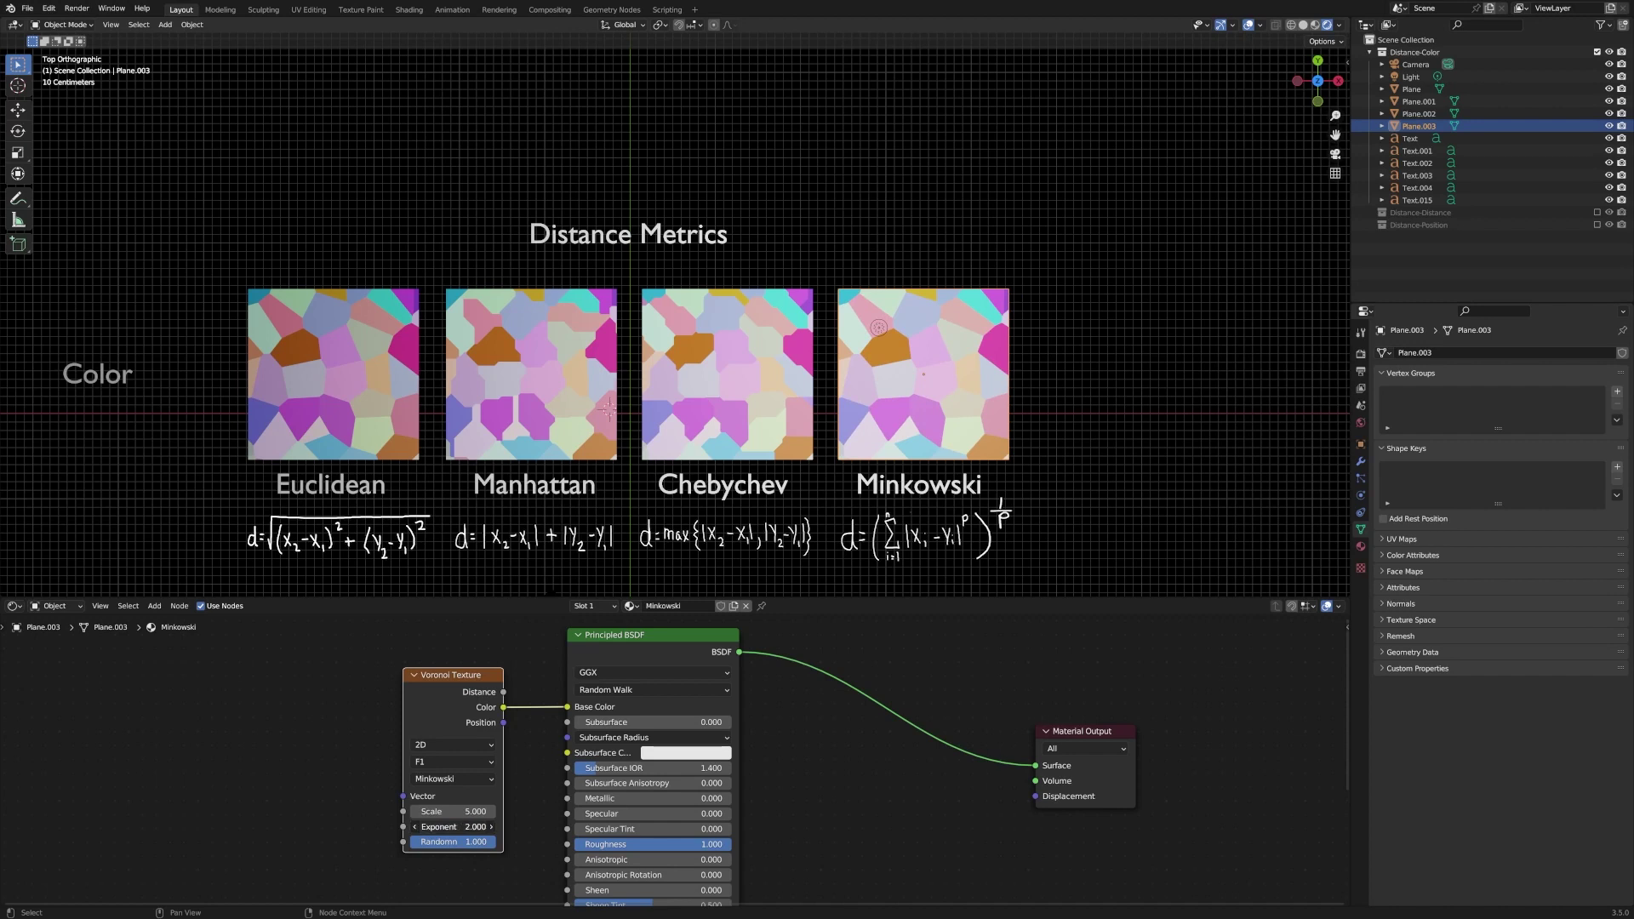
pyautogui.moveTo(451, 826); pyautogui.dragTo(510, 827)
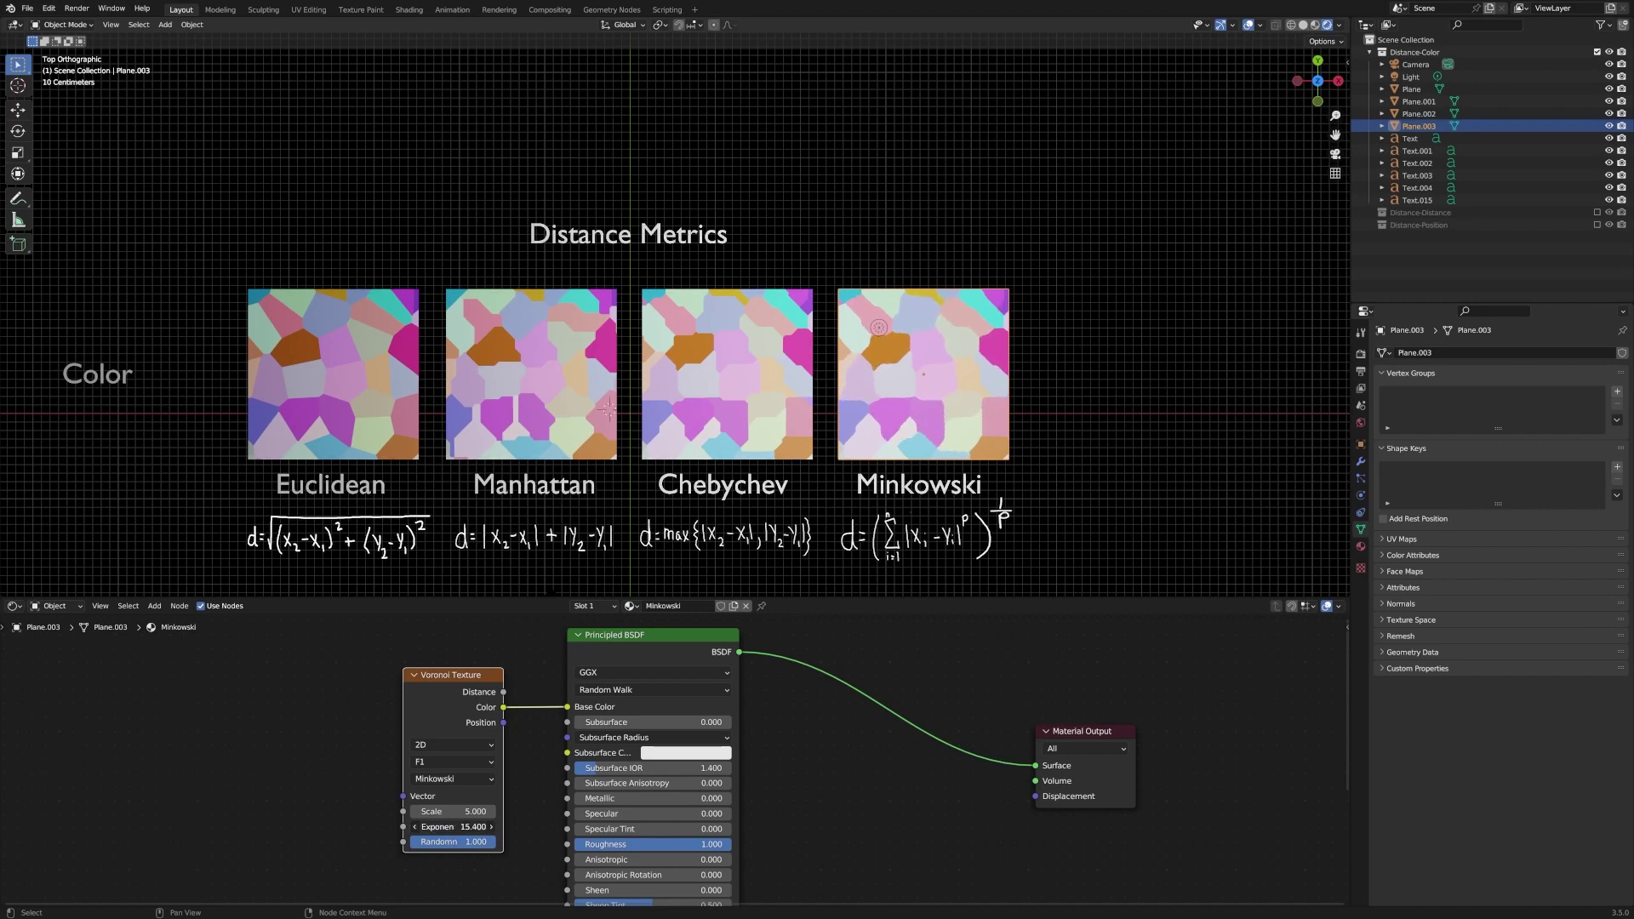
pyautogui.moveTo(451, 827); pyautogui.dragTo(458, 826)
pyautogui.click(451, 827)
pyautogui.write('32')
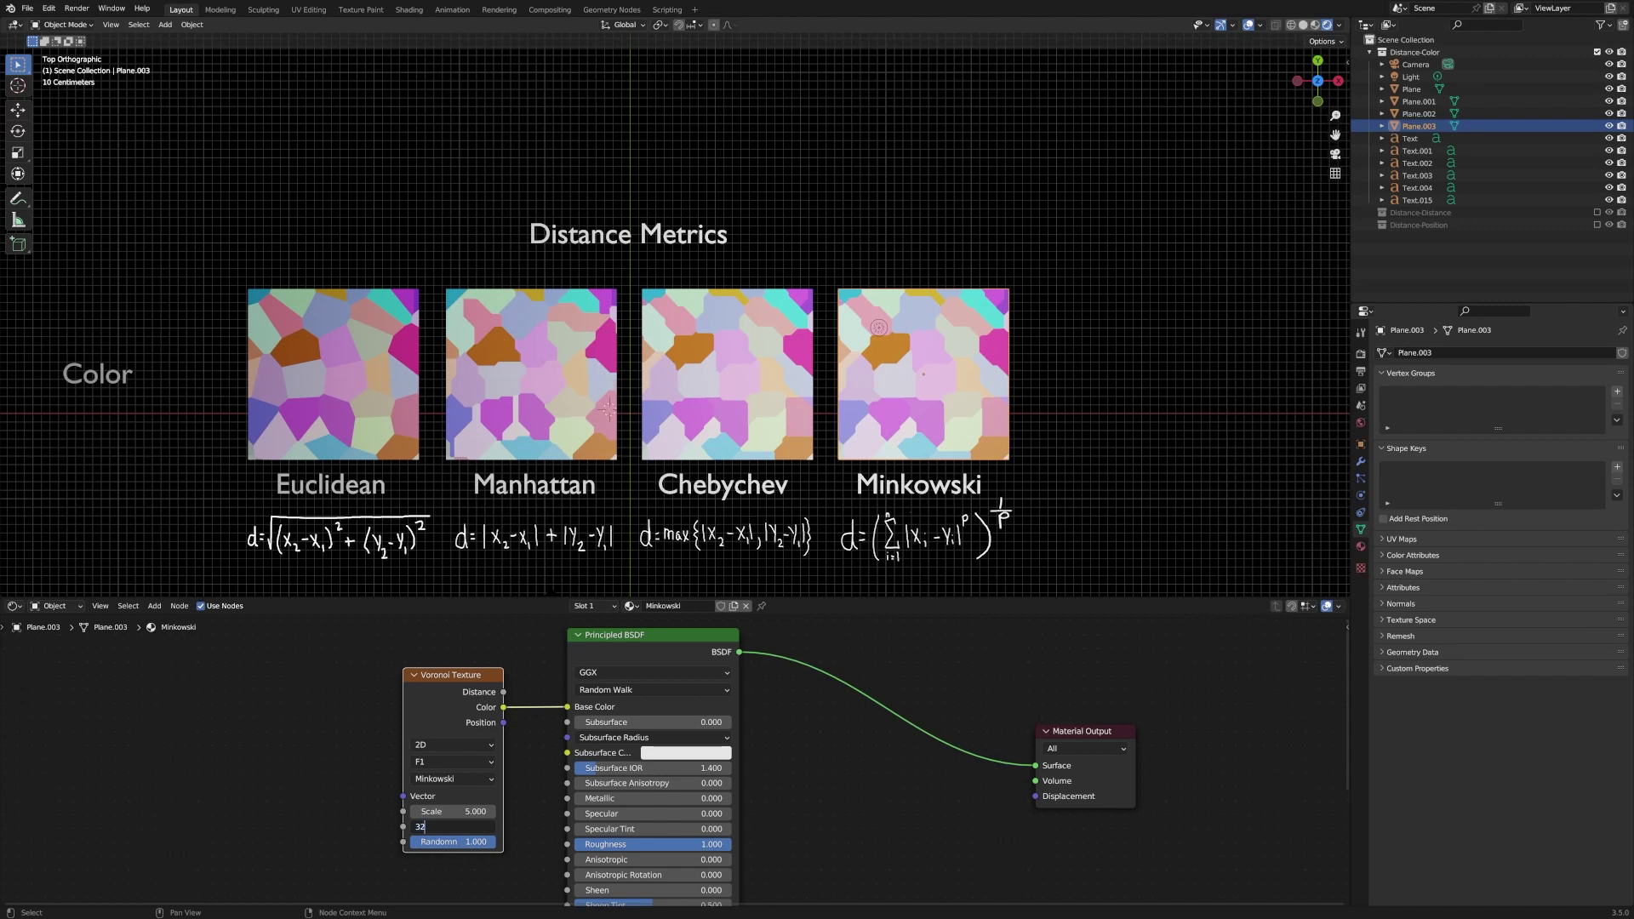
pyautogui.press('Return')
pyautogui.click(450, 826)
pyautogui.write('.5')
pyautogui.press('Return')
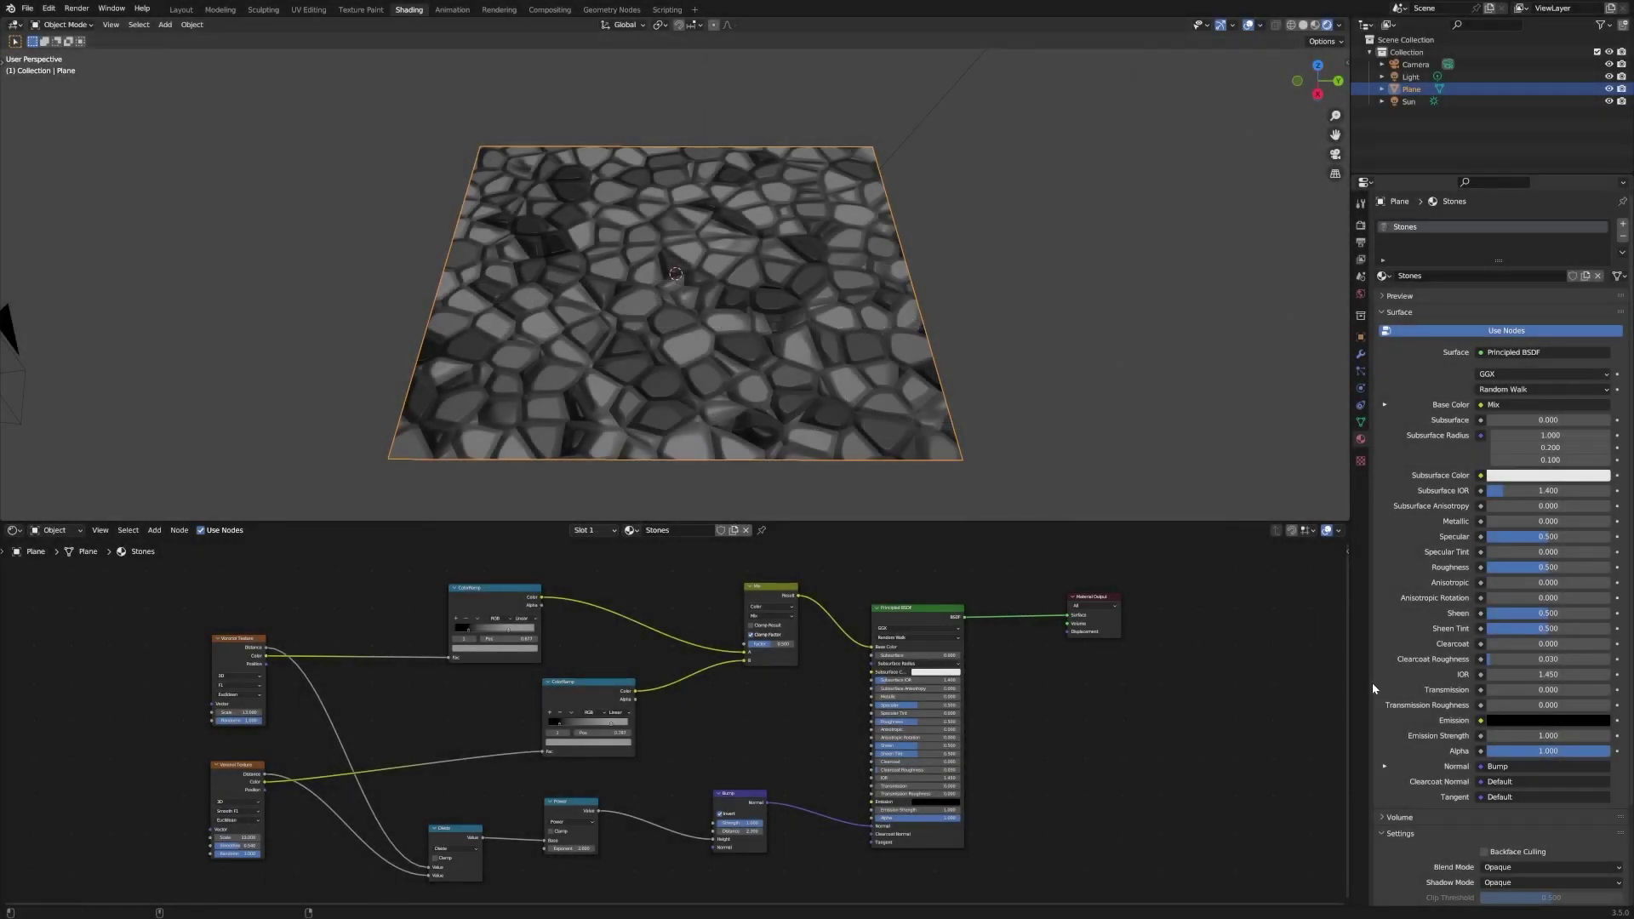
# Rearrange the upper and lower Voronoi Texture nodes in the Stones material.
pyautogui.scroll(1, 664, 732)
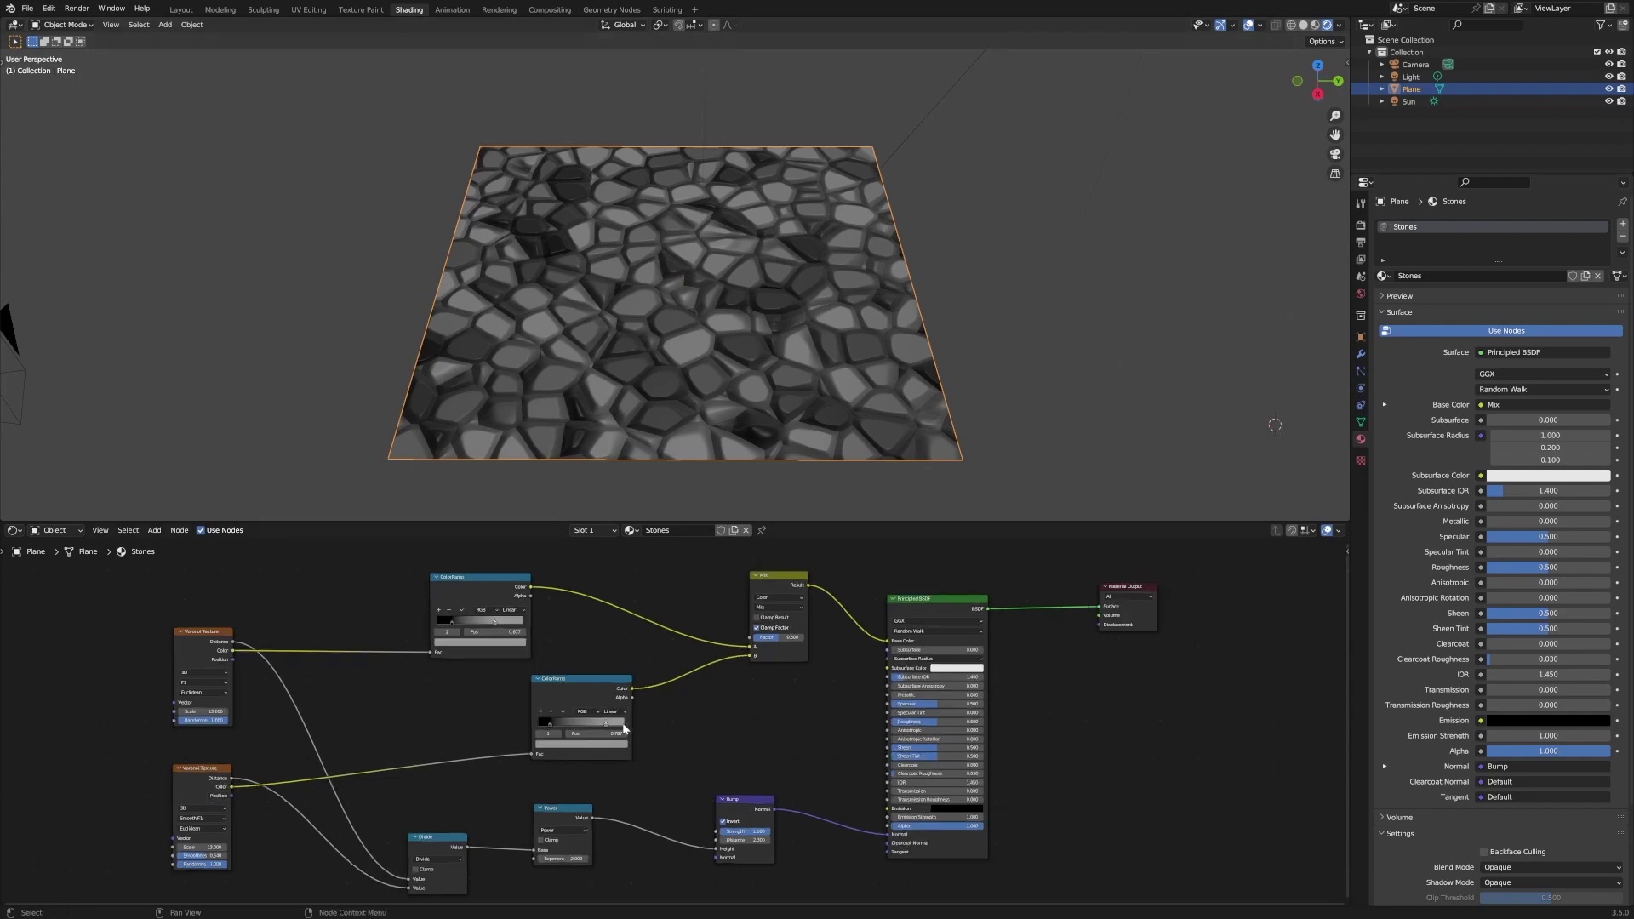
pyautogui.hscroll(-3, 685, 740)
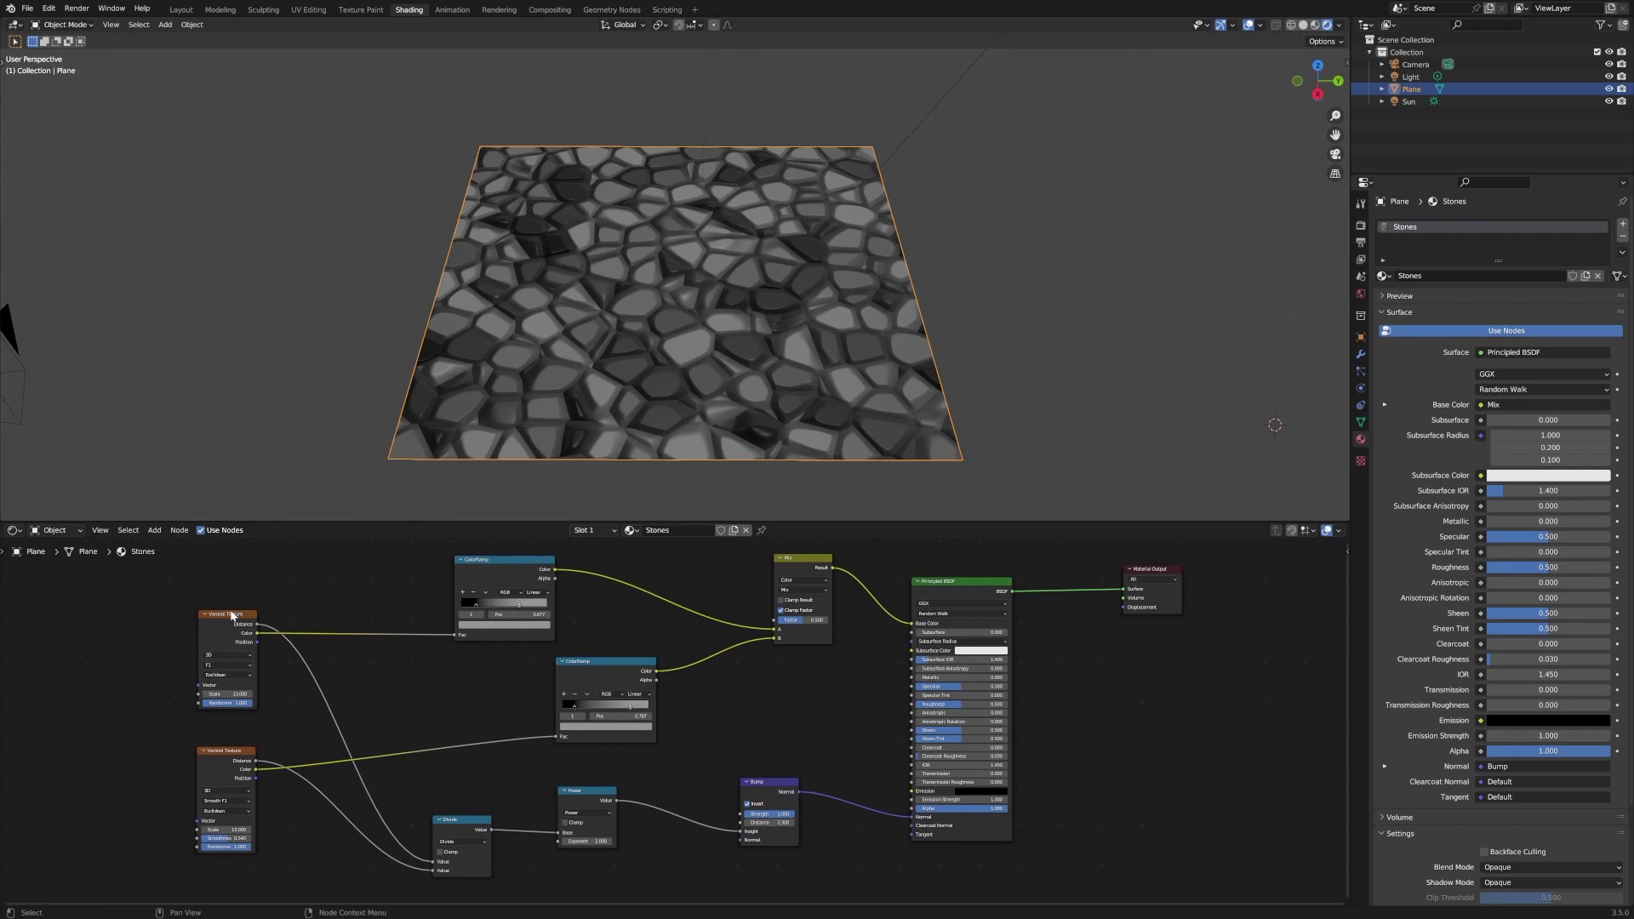
pyautogui.moveTo(232, 613); pyautogui.dragTo(231, 581)
pyautogui.moveTo(225, 753); pyautogui.dragTo(224, 709)
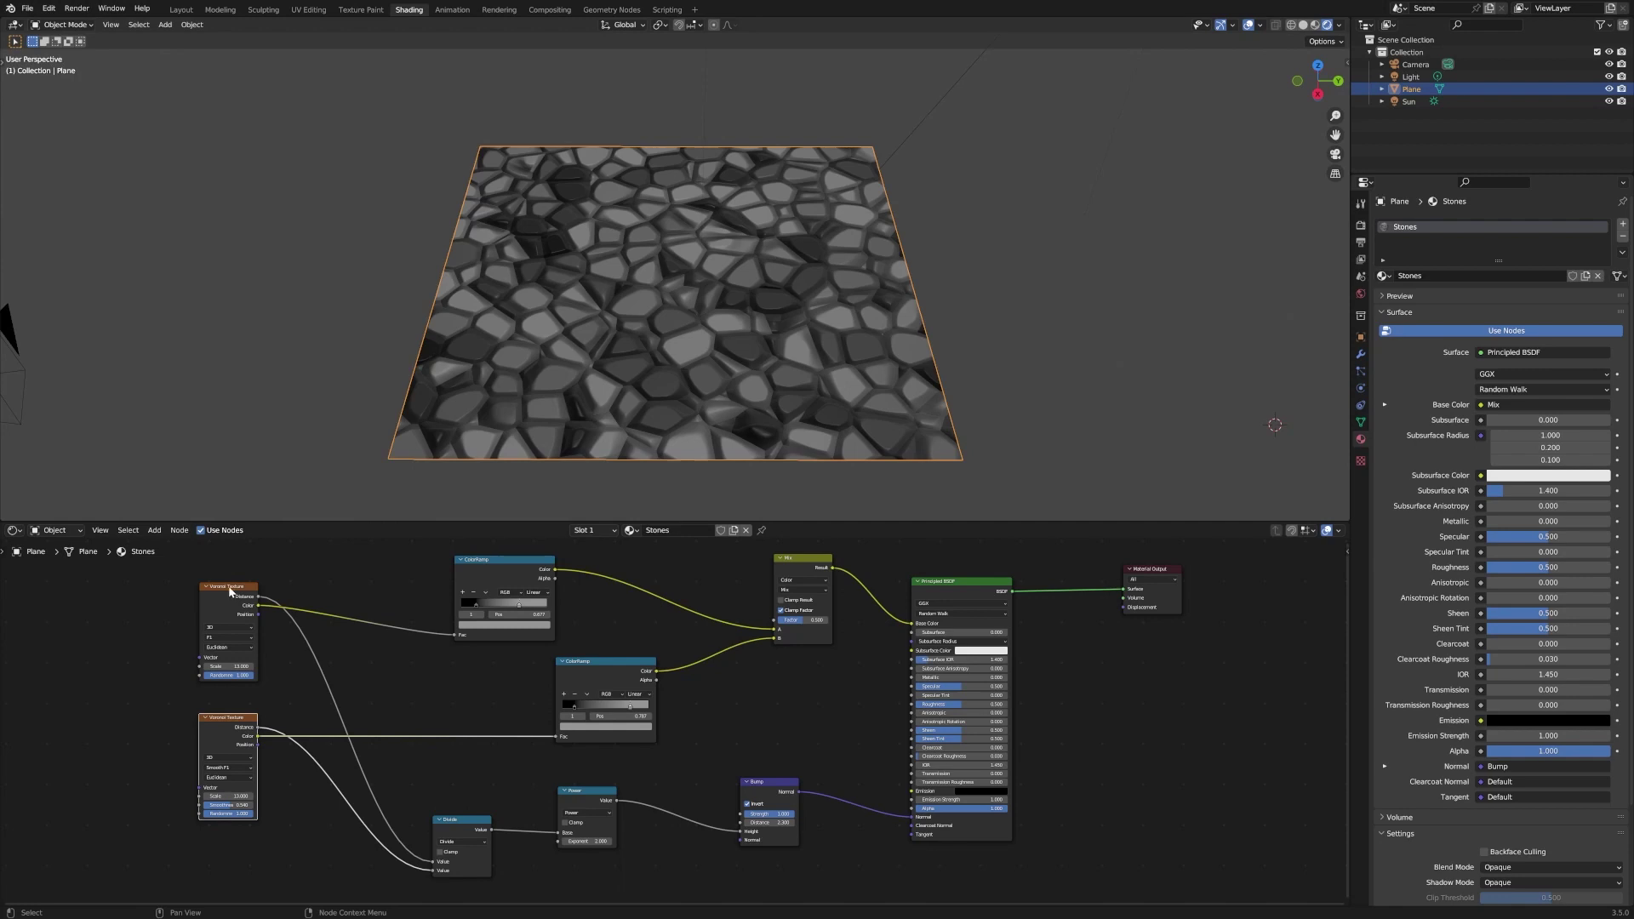
pyautogui.moveTo(231, 590); pyautogui.dragTo(234, 593)
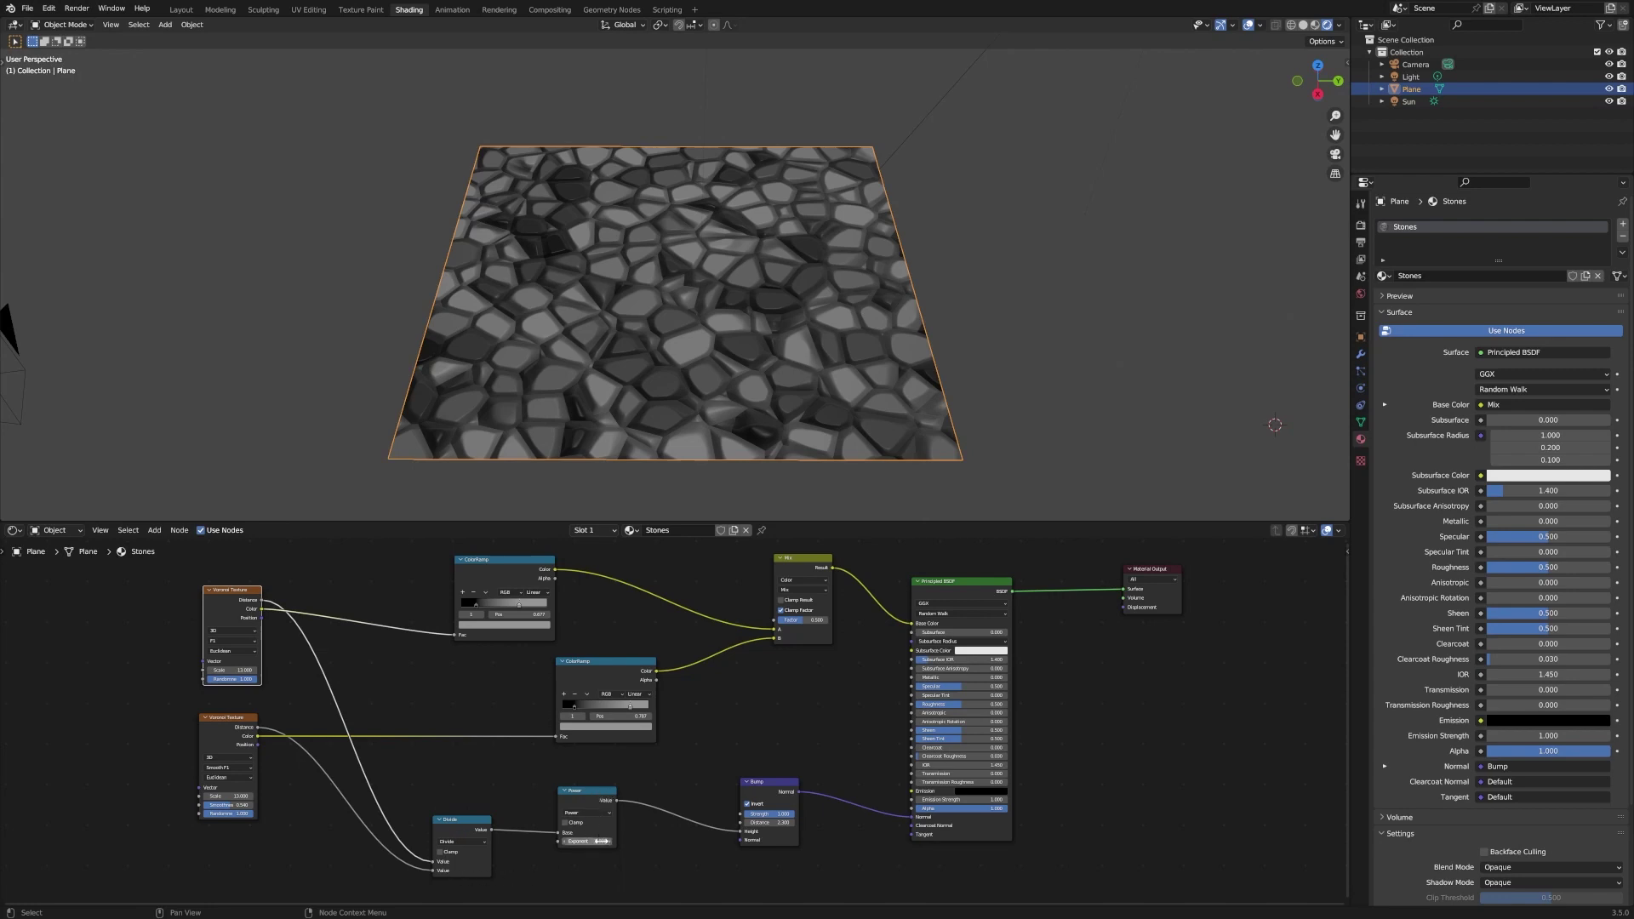
# Try Power Exponent values around 0.6, then set it to 2.
pyautogui.moveTo(601, 841); pyautogui.dragTo(634, 841)
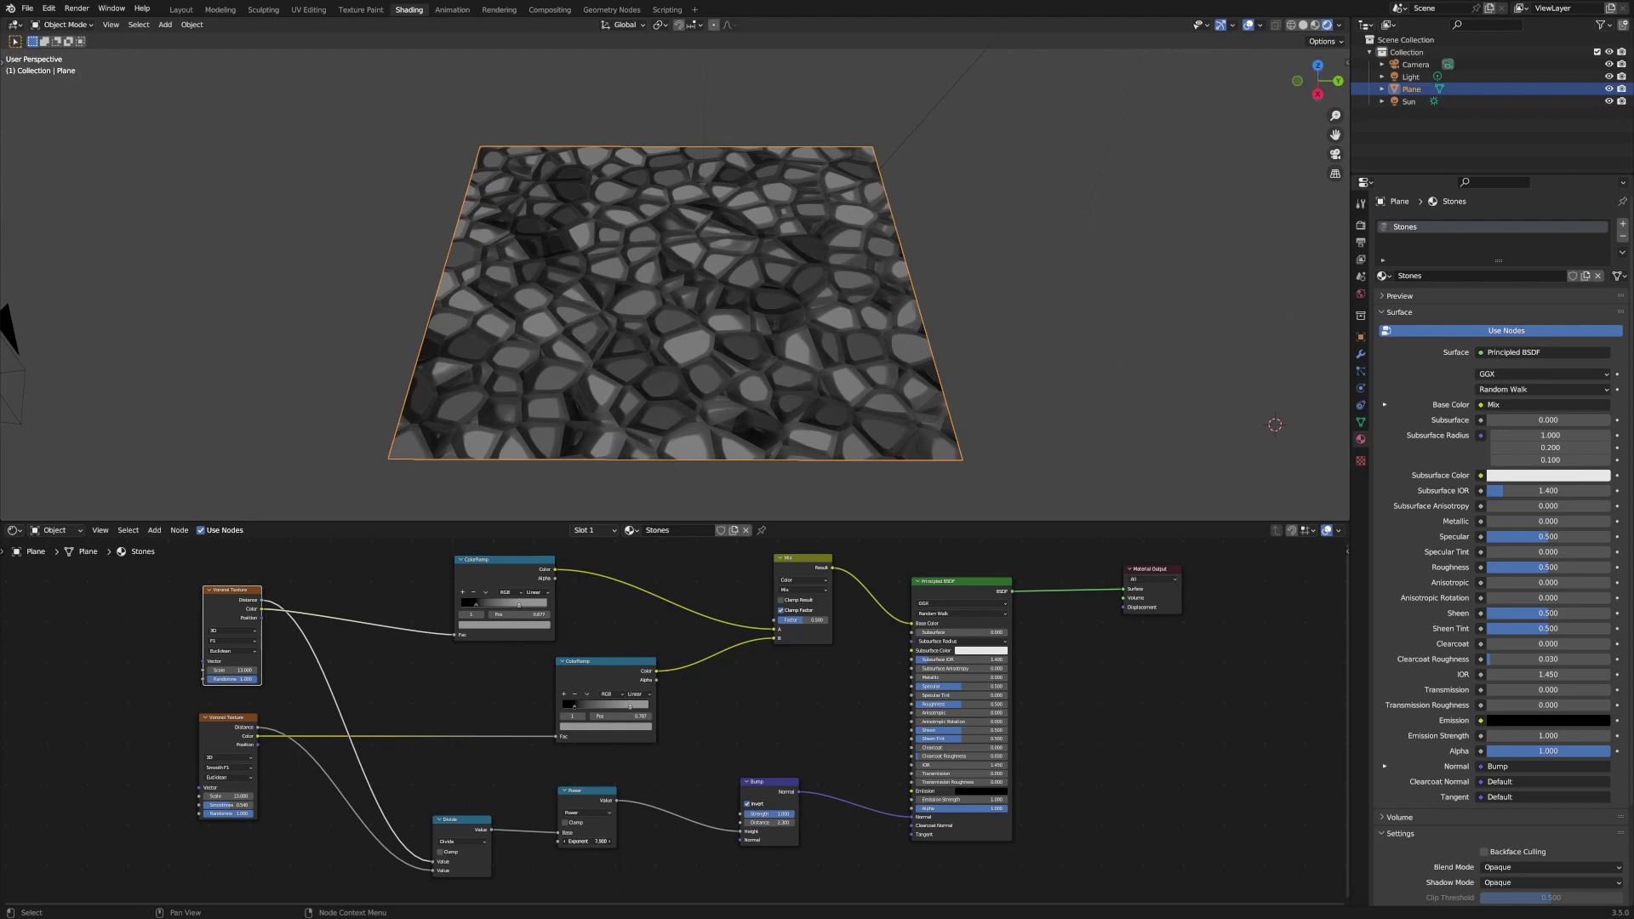
pyautogui.moveTo(647, 841); pyautogui.dragTo(614, 841)
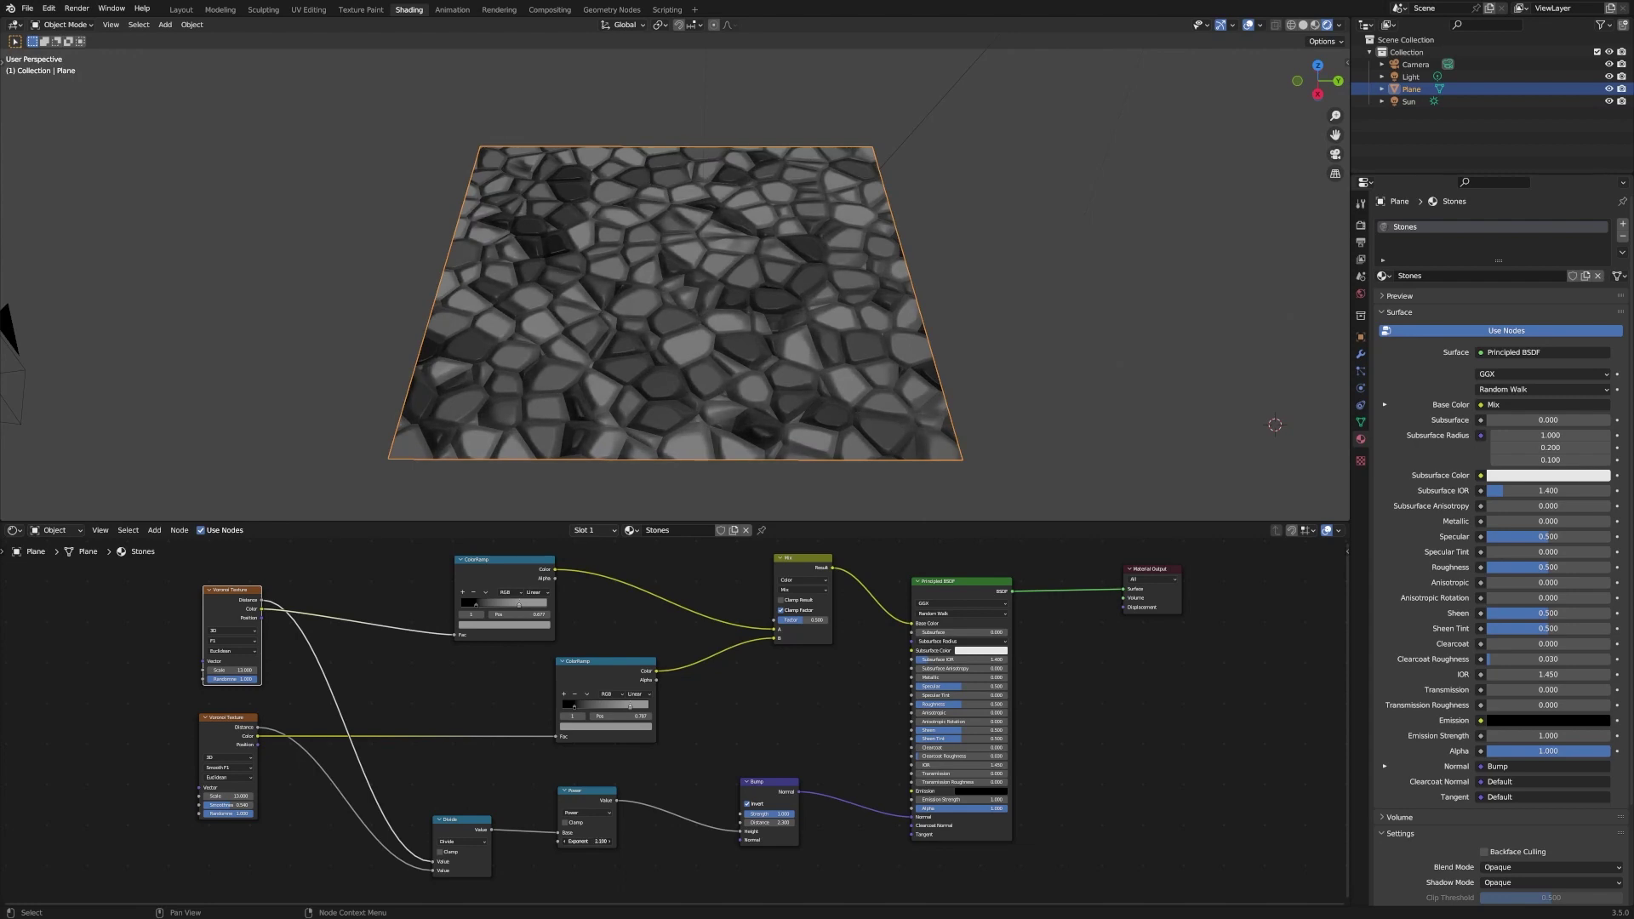
pyautogui.click(587, 841)
pyautogui.write('2')
pyautogui.press('Return')
pyautogui.moveTo(889, 347); pyautogui.dragTo(830, 317, button='middle')
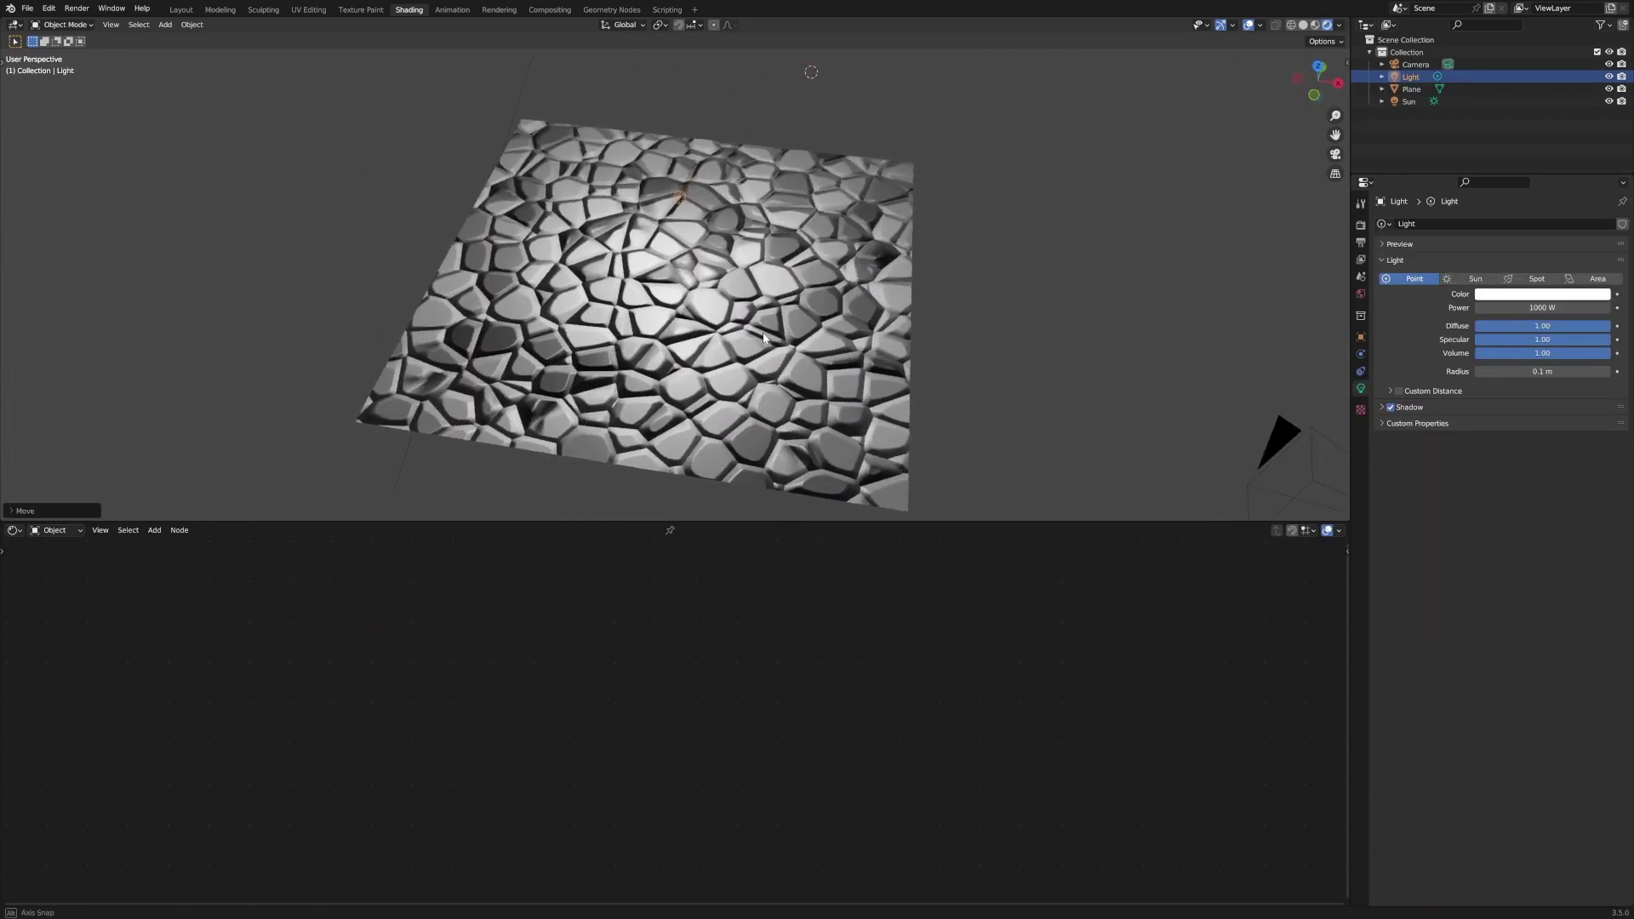
# Reposition the point light higher and to the right over the cobblestones.
pyautogui.moveTo(800, 357); pyautogui.dragTo(767, 332, button='middle')
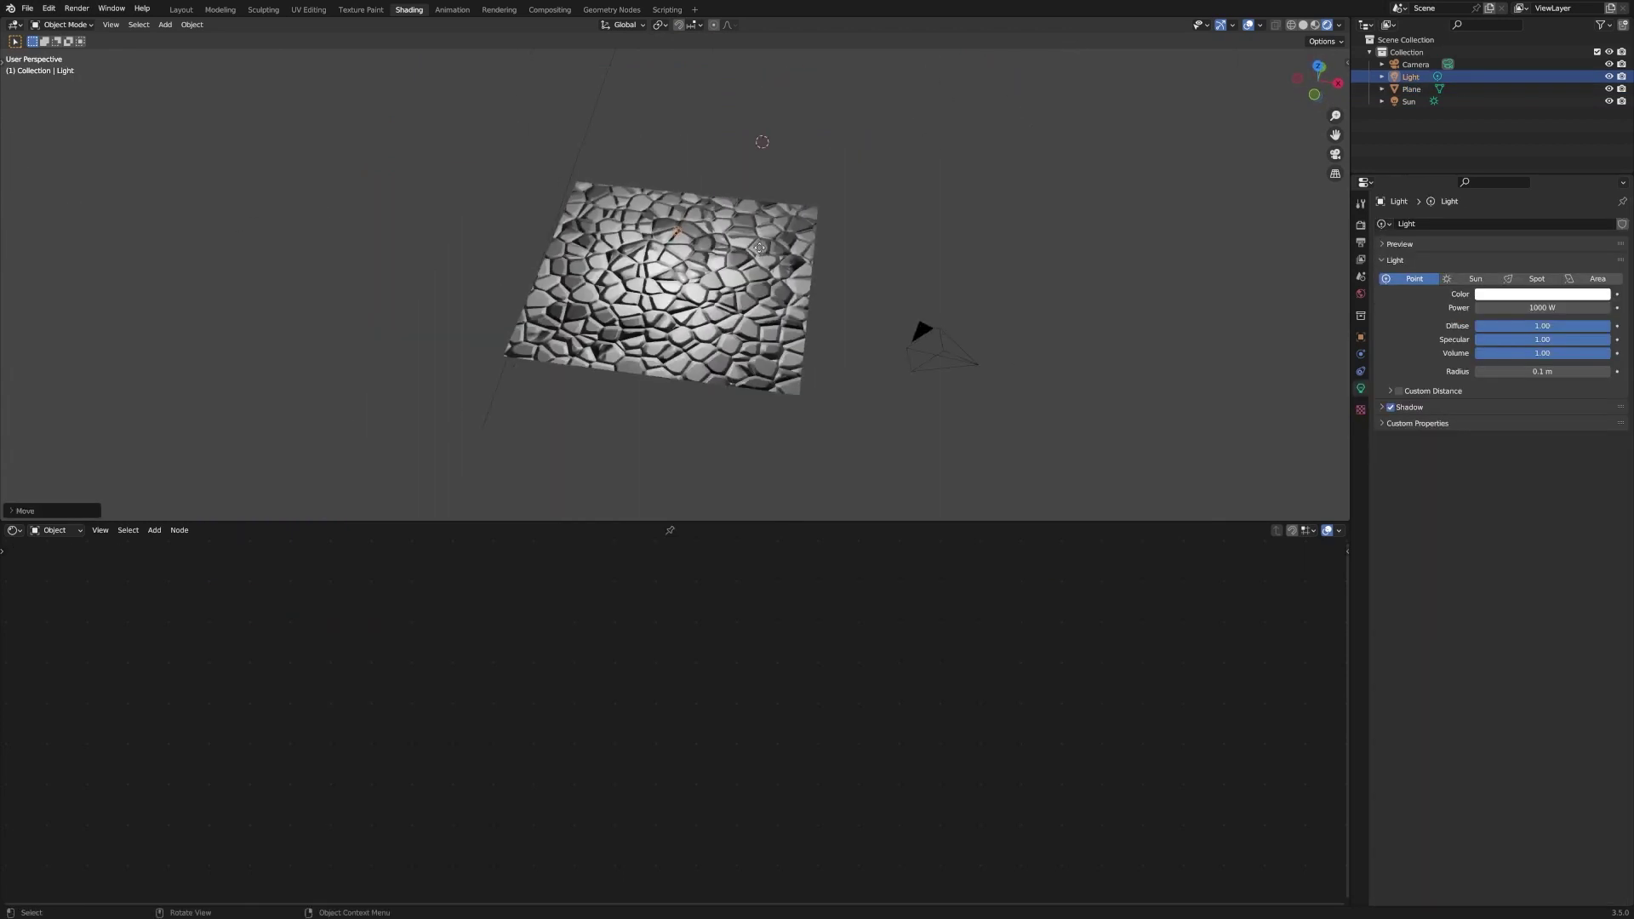
pyautogui.press('g')
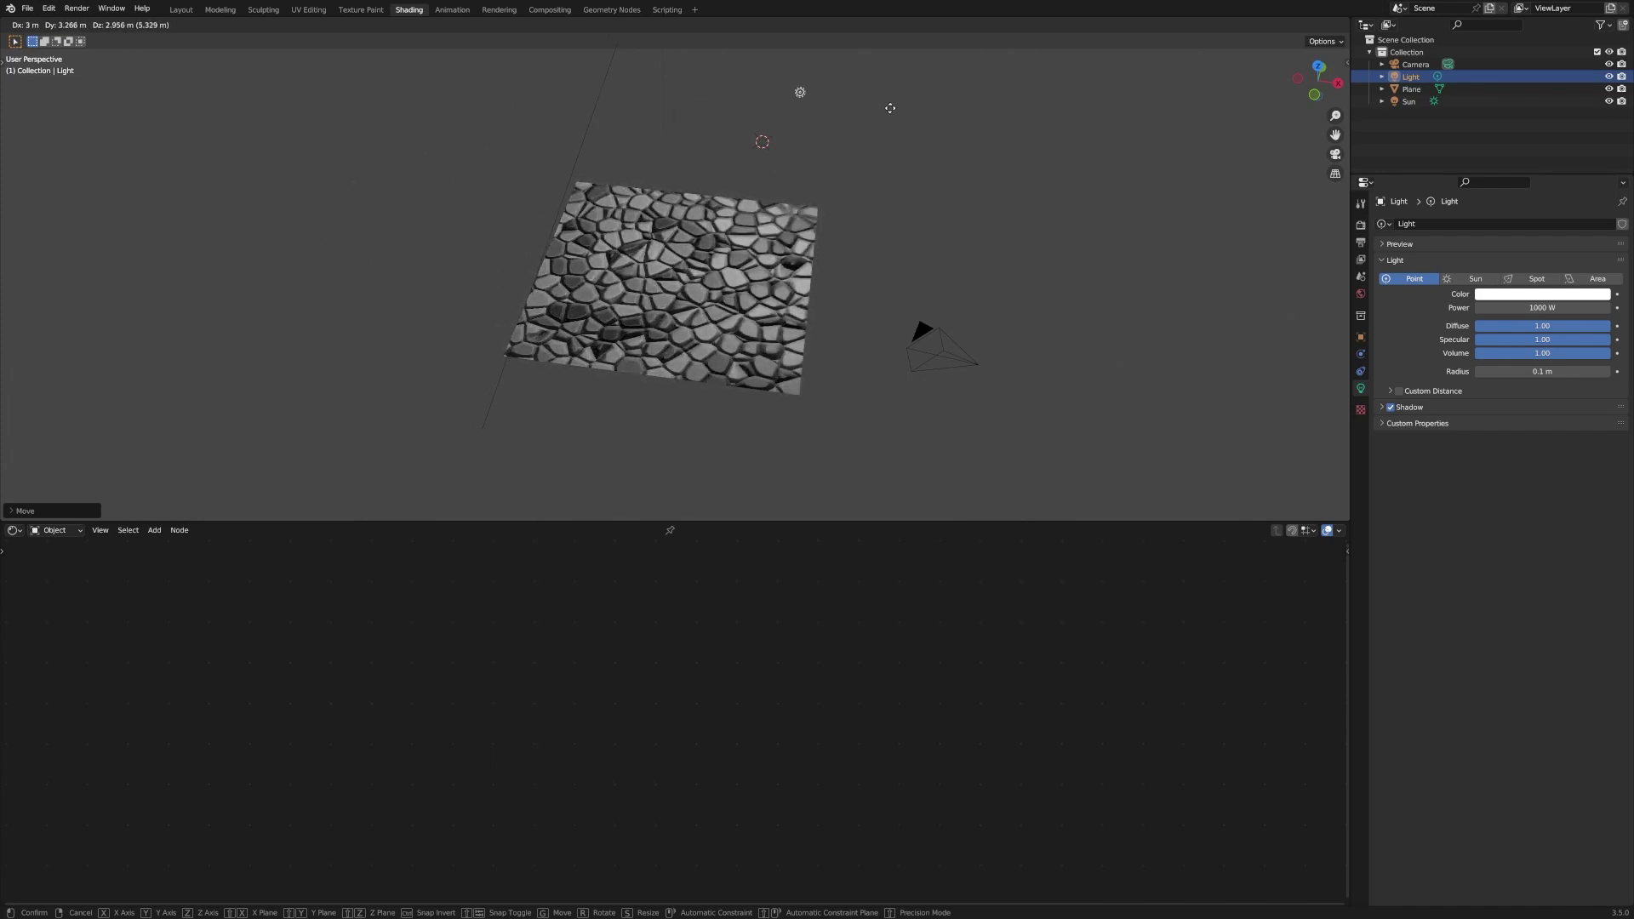
pyautogui.click(969, 107)
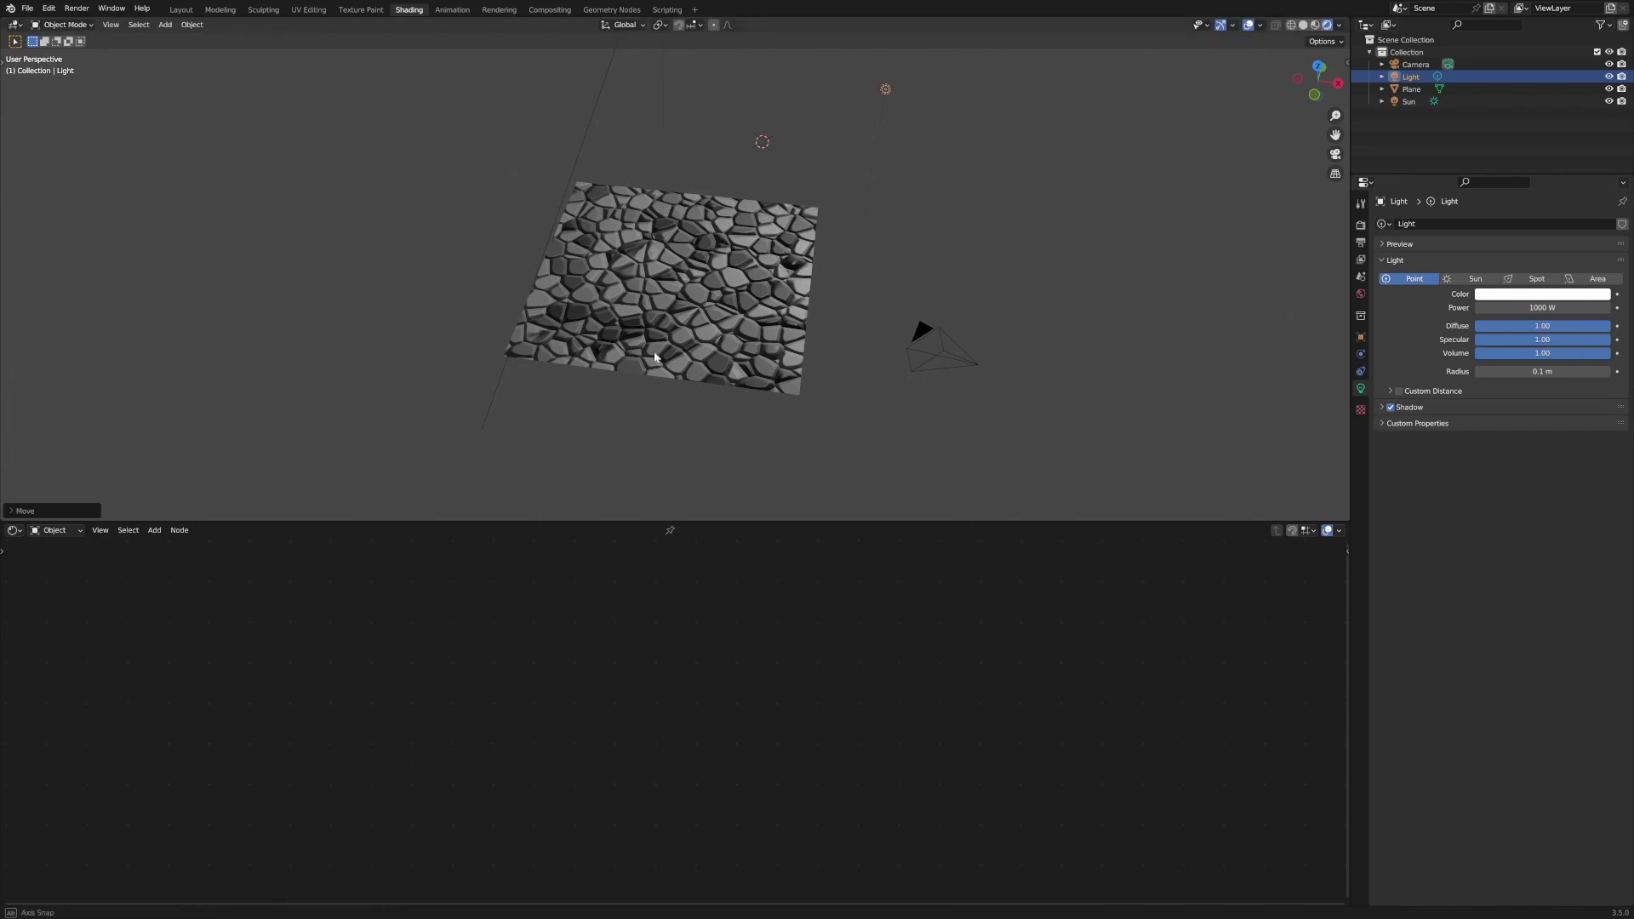
pyautogui.moveTo(655, 357); pyautogui.dragTo(698, 286, button='middle')
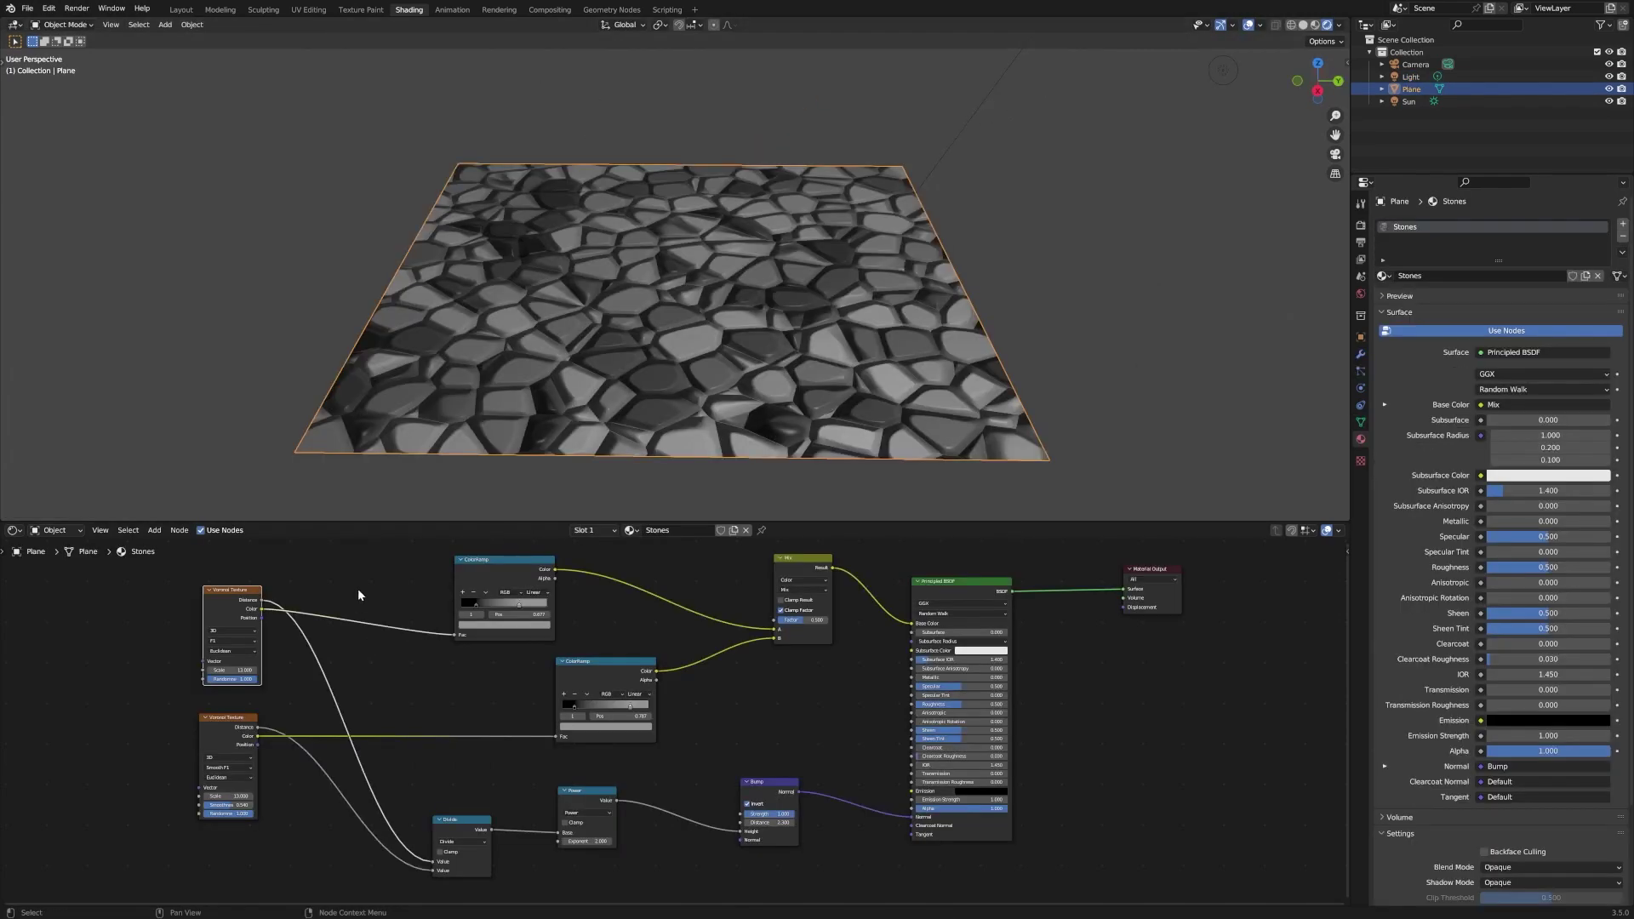
# Link the top Voronoi Color to Principled BSDF Base Color and unlink Bump from Normal.
pyautogui.click(357, 593)
pyautogui.moveTo(263, 610); pyautogui.dragTo(912, 624)
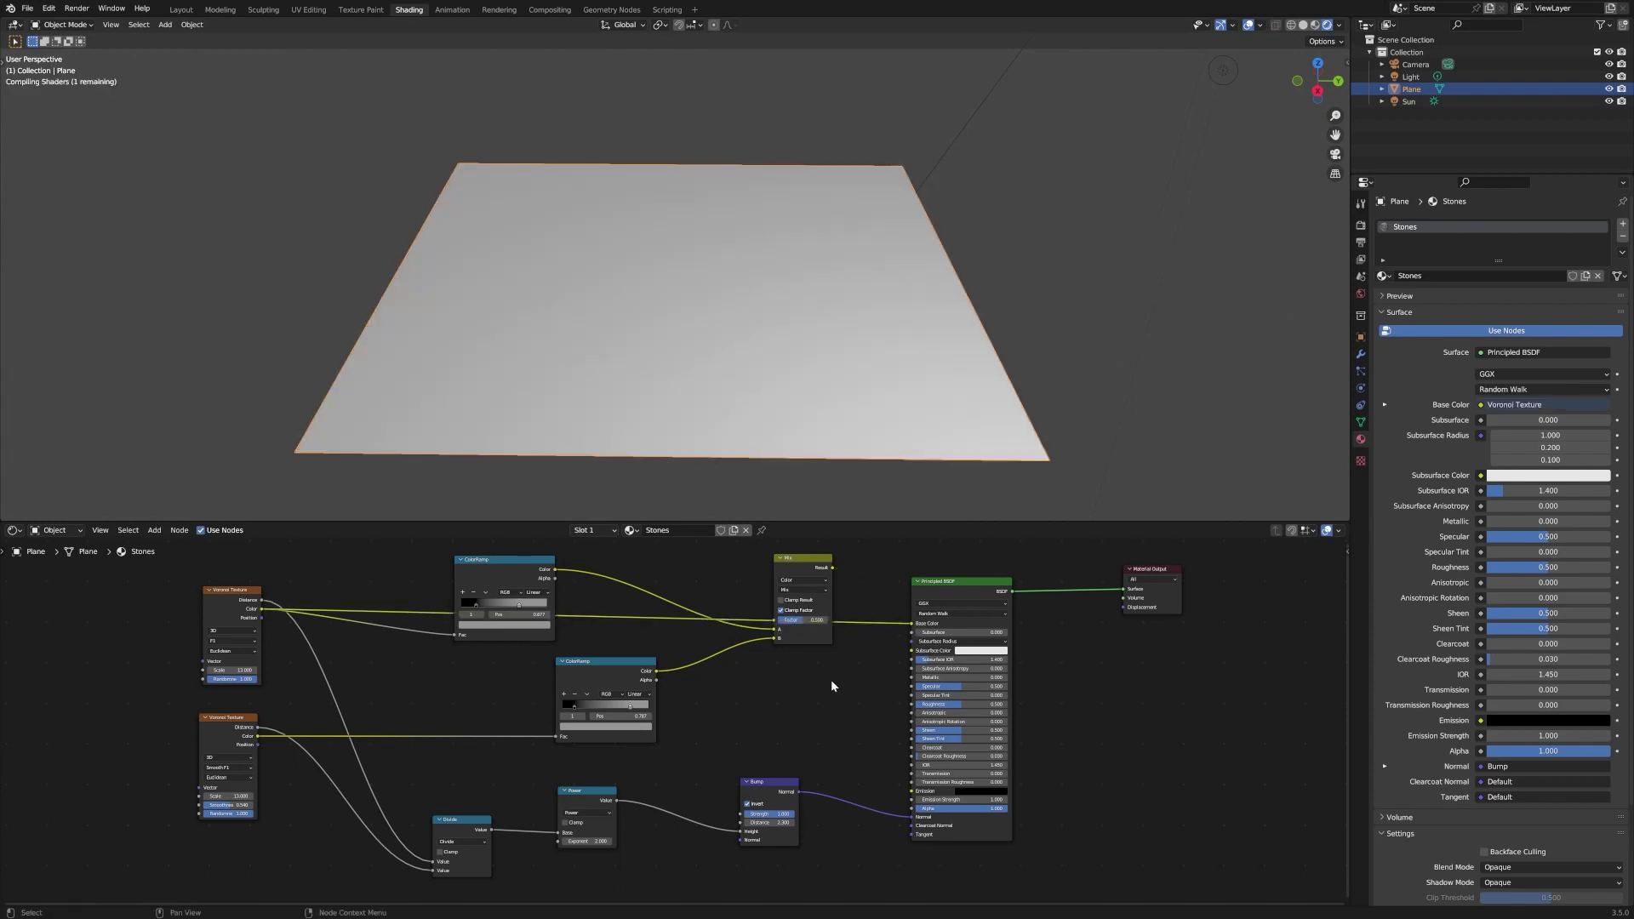
pyautogui.moveTo(912, 818); pyautogui.dragTo(885, 818)
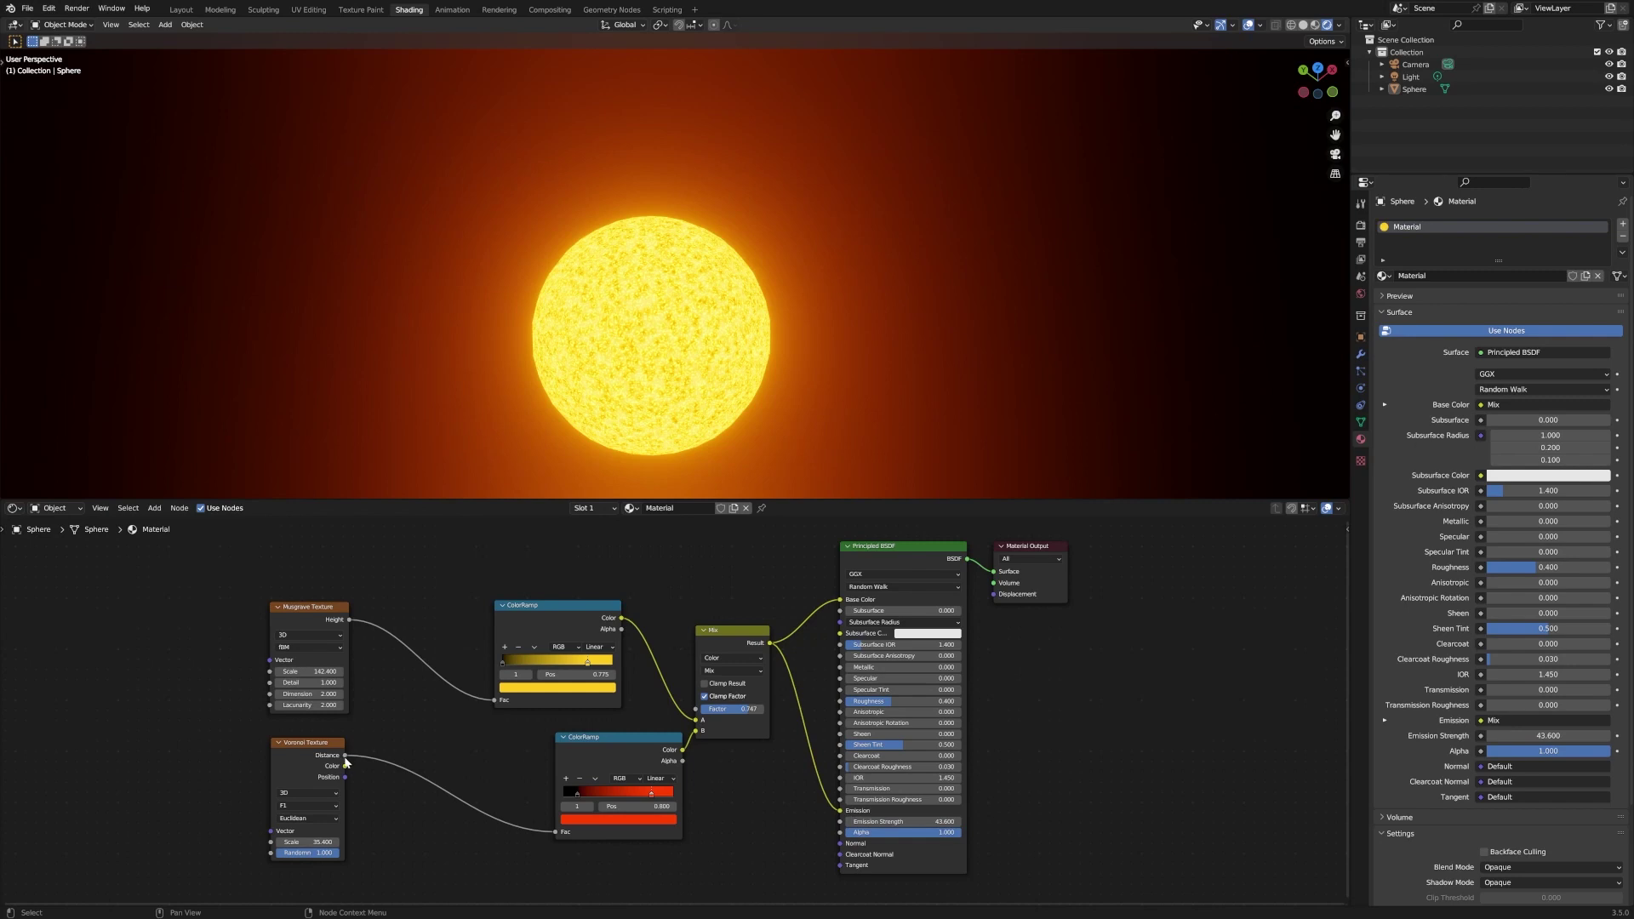
# Link the sun's Voronoi Color to Base Color and remove the Mix result from Emission.
pyautogui.moveTo(346, 766); pyautogui.dragTo(840, 599)
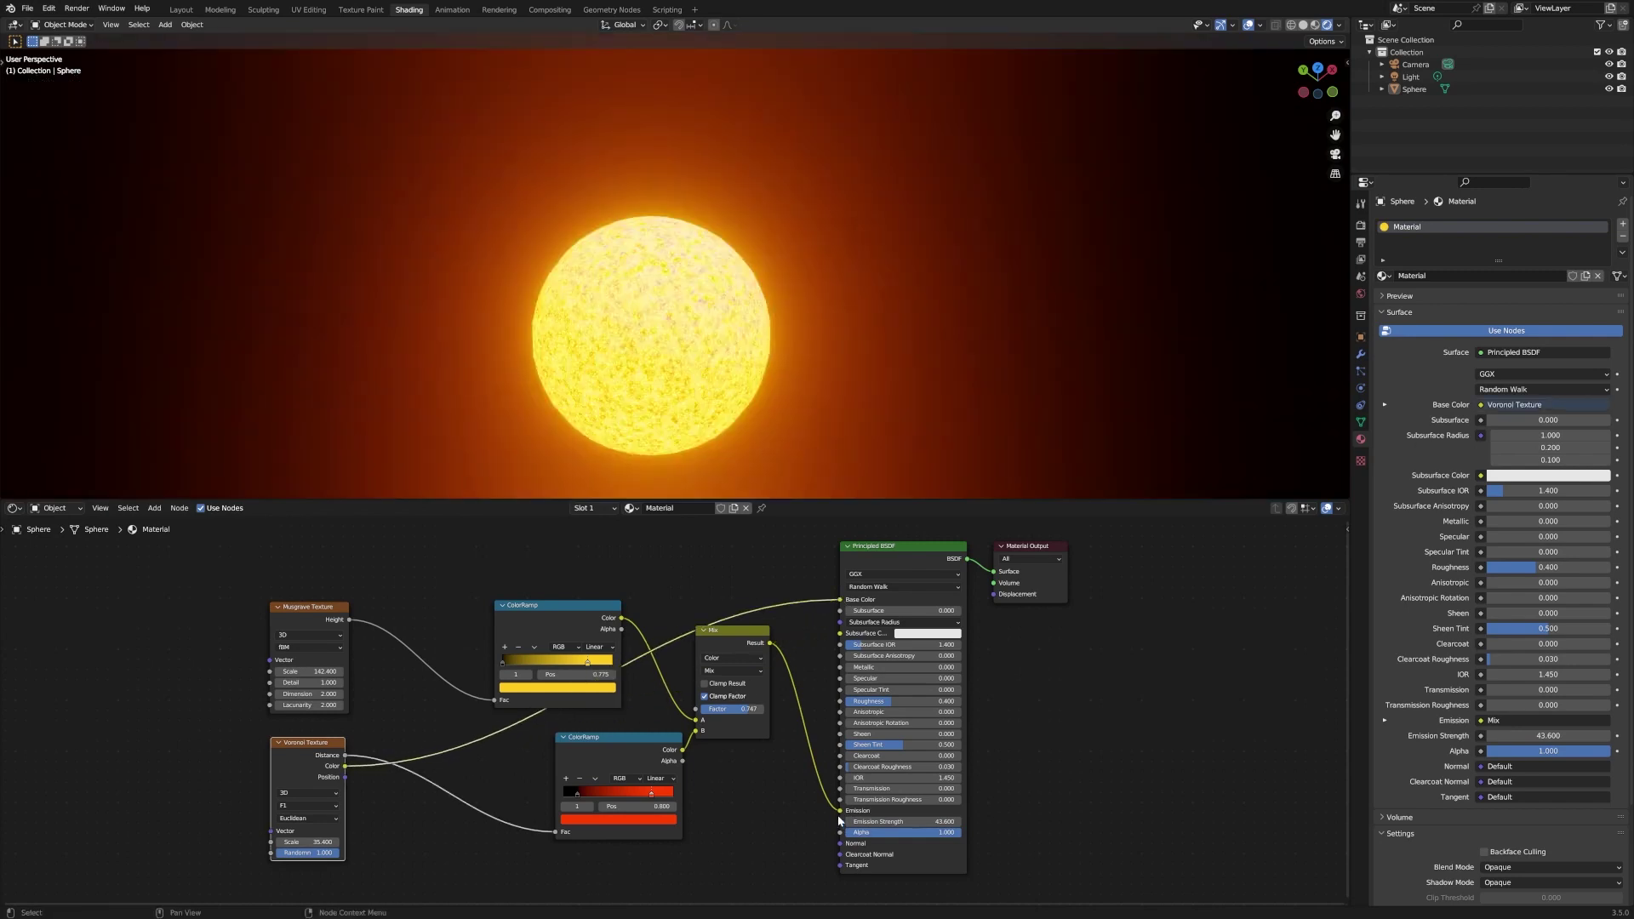
pyautogui.moveTo(840, 809); pyautogui.dragTo(724, 800)
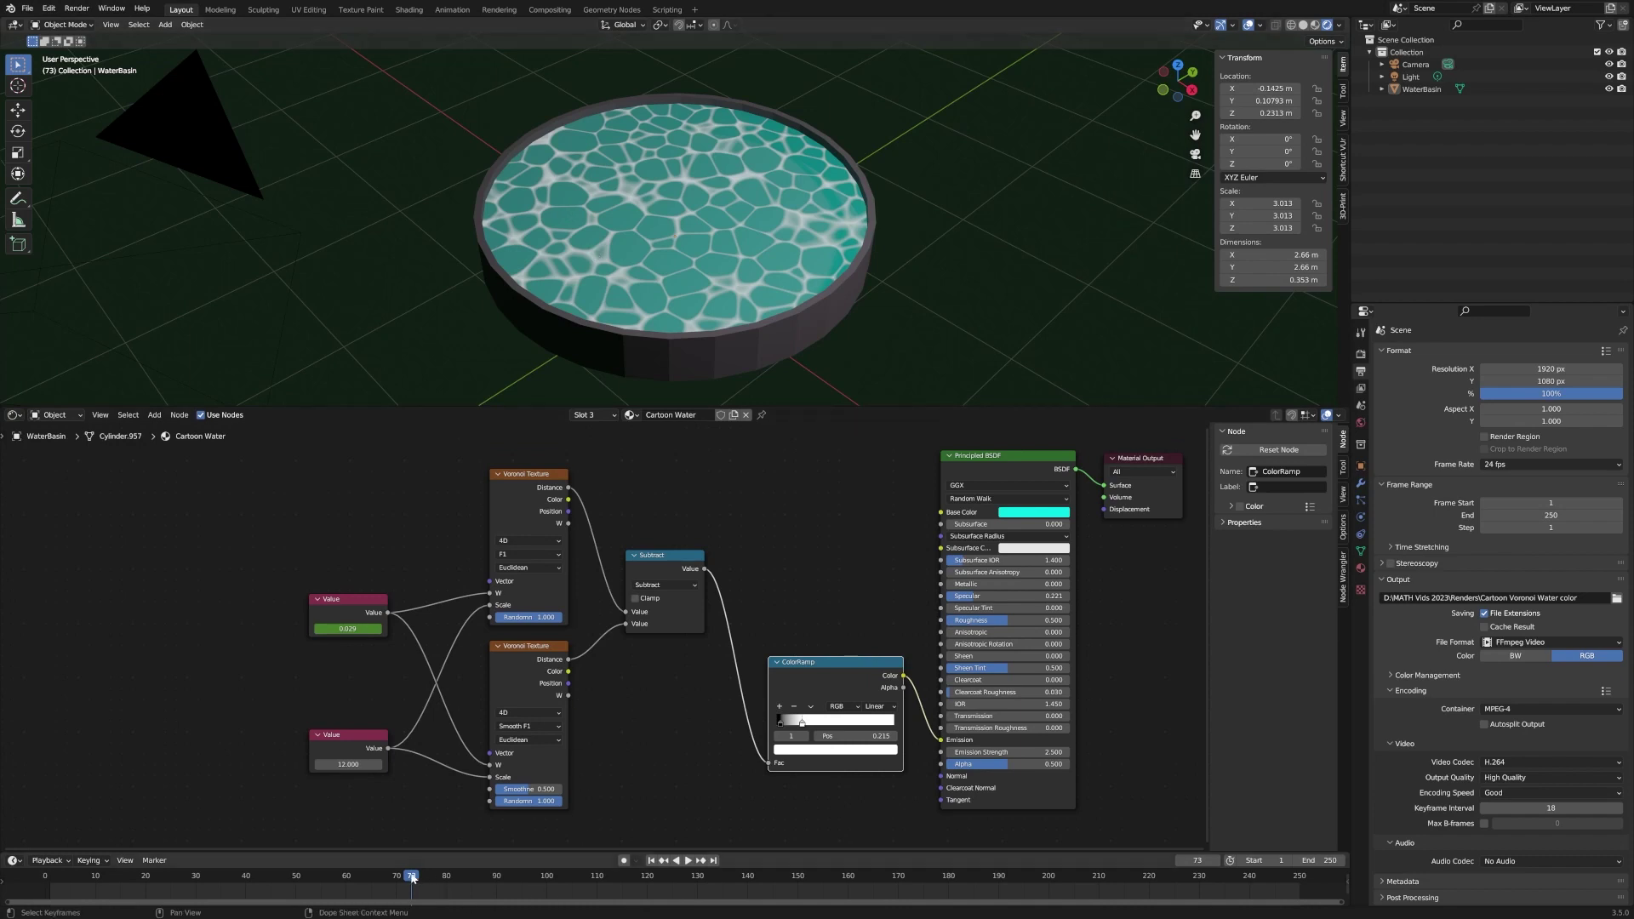
# Scrub back to frame 41, stop and restart playback, then scrub around frame 177.
pyautogui.moveTo(403, 877); pyautogui.dragTo(431, 845)
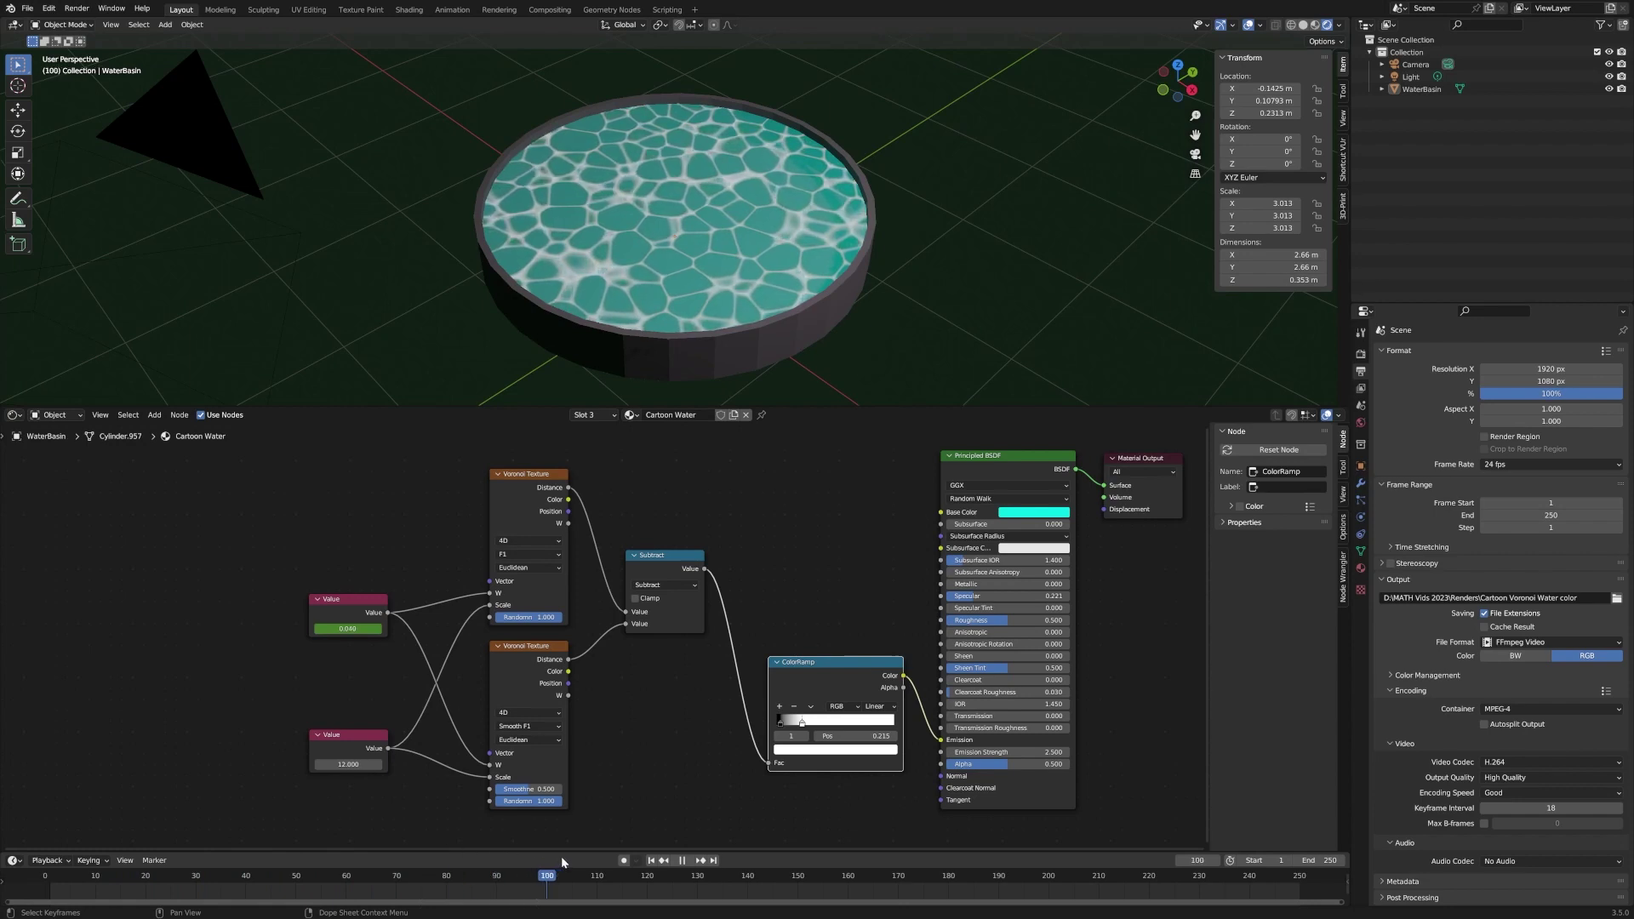
pyautogui.press('space')
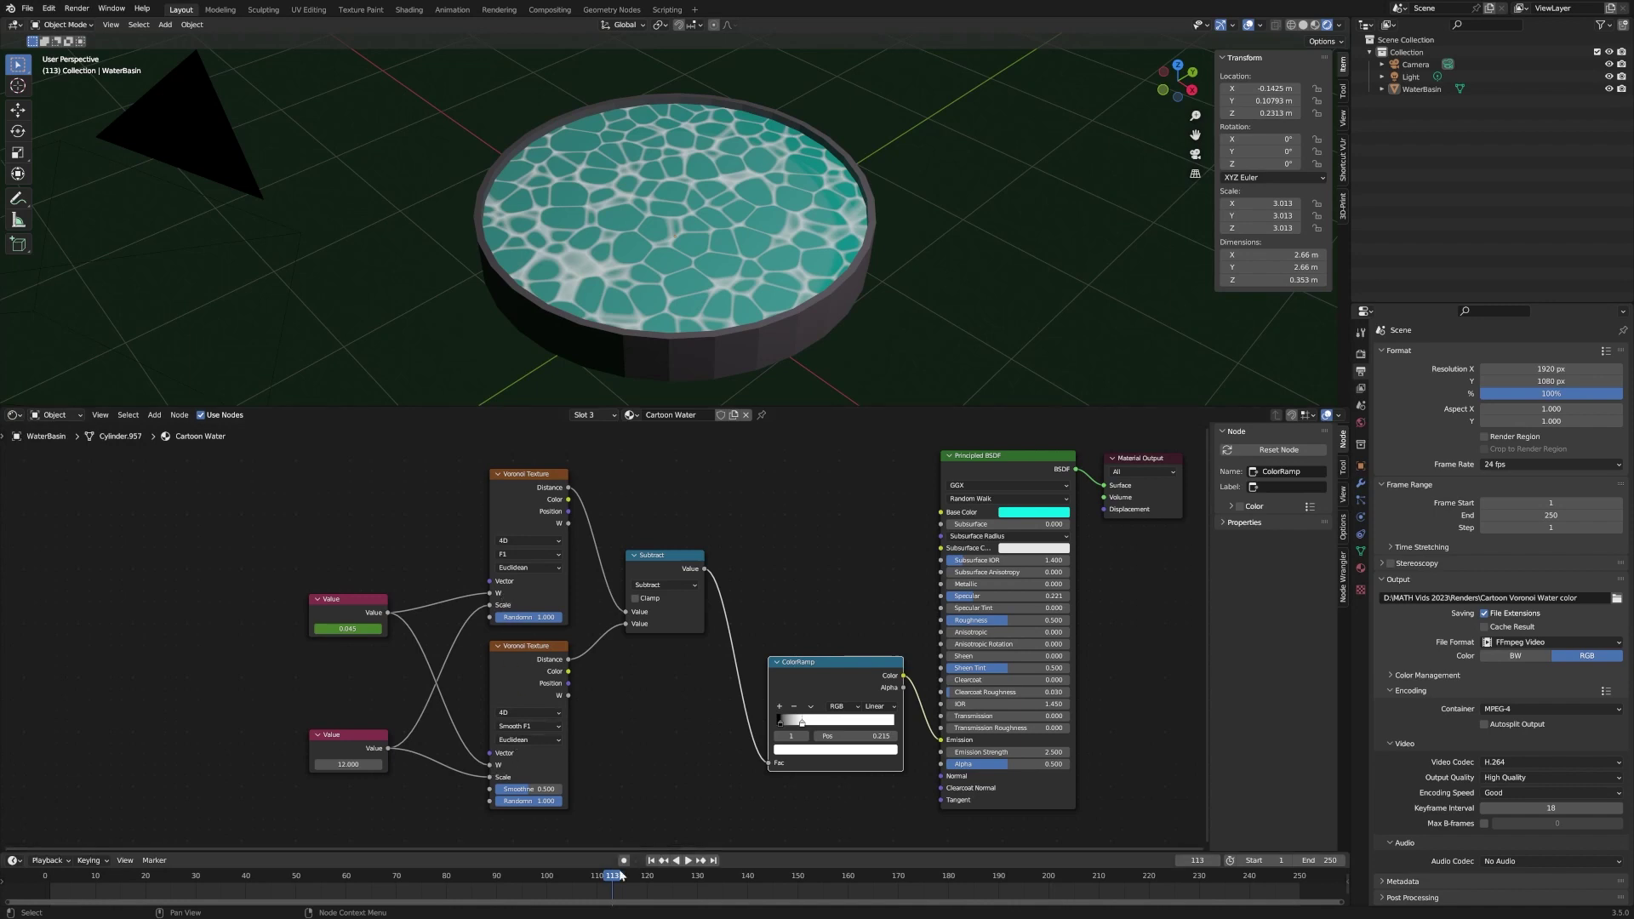
pyautogui.press('space')
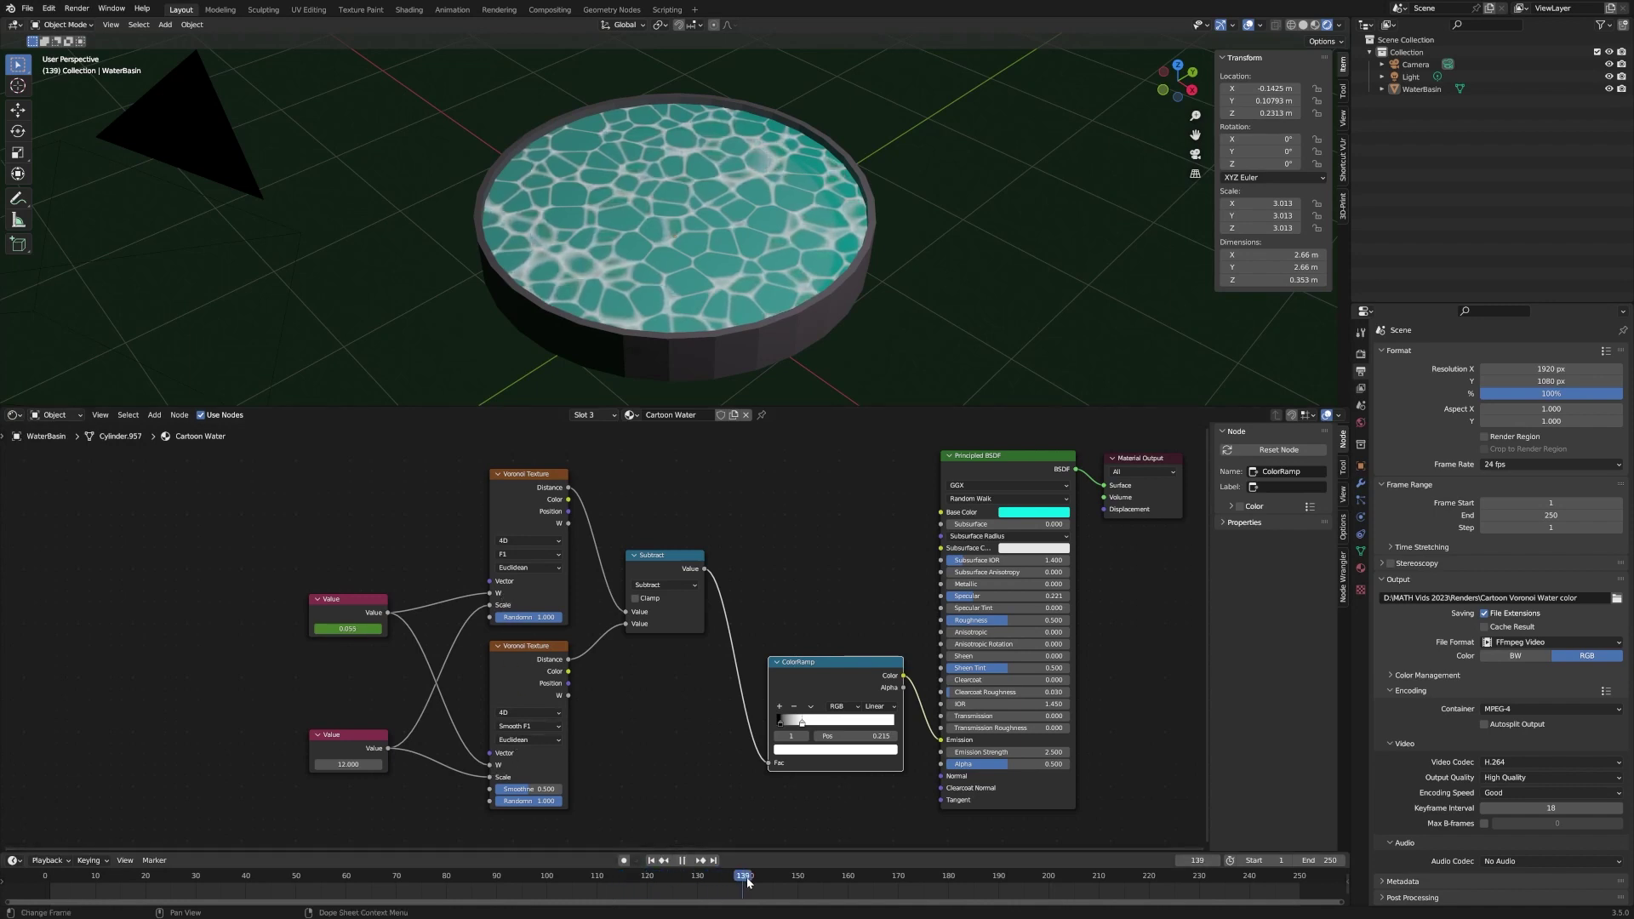
pyautogui.moveTo(930, 868); pyautogui.dragTo(304, 829)
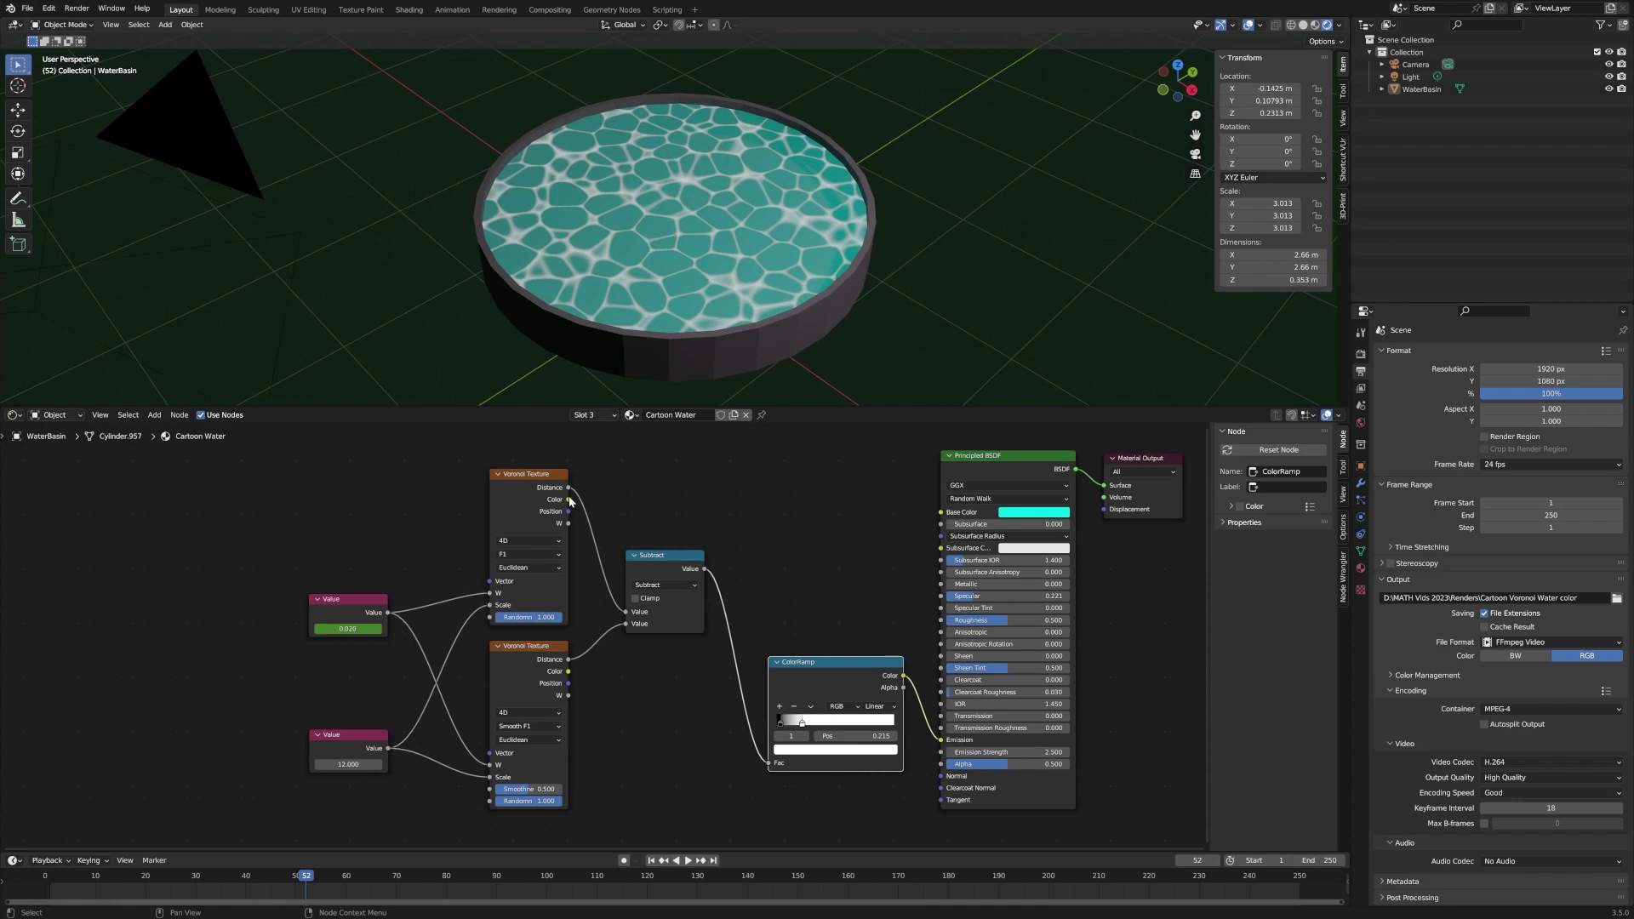
# Cut the ColorRamp-to-Emission link and connect the Voronoi Color to Base Color.
pyautogui.moveTo(942, 741); pyautogui.dragTo(919, 724)
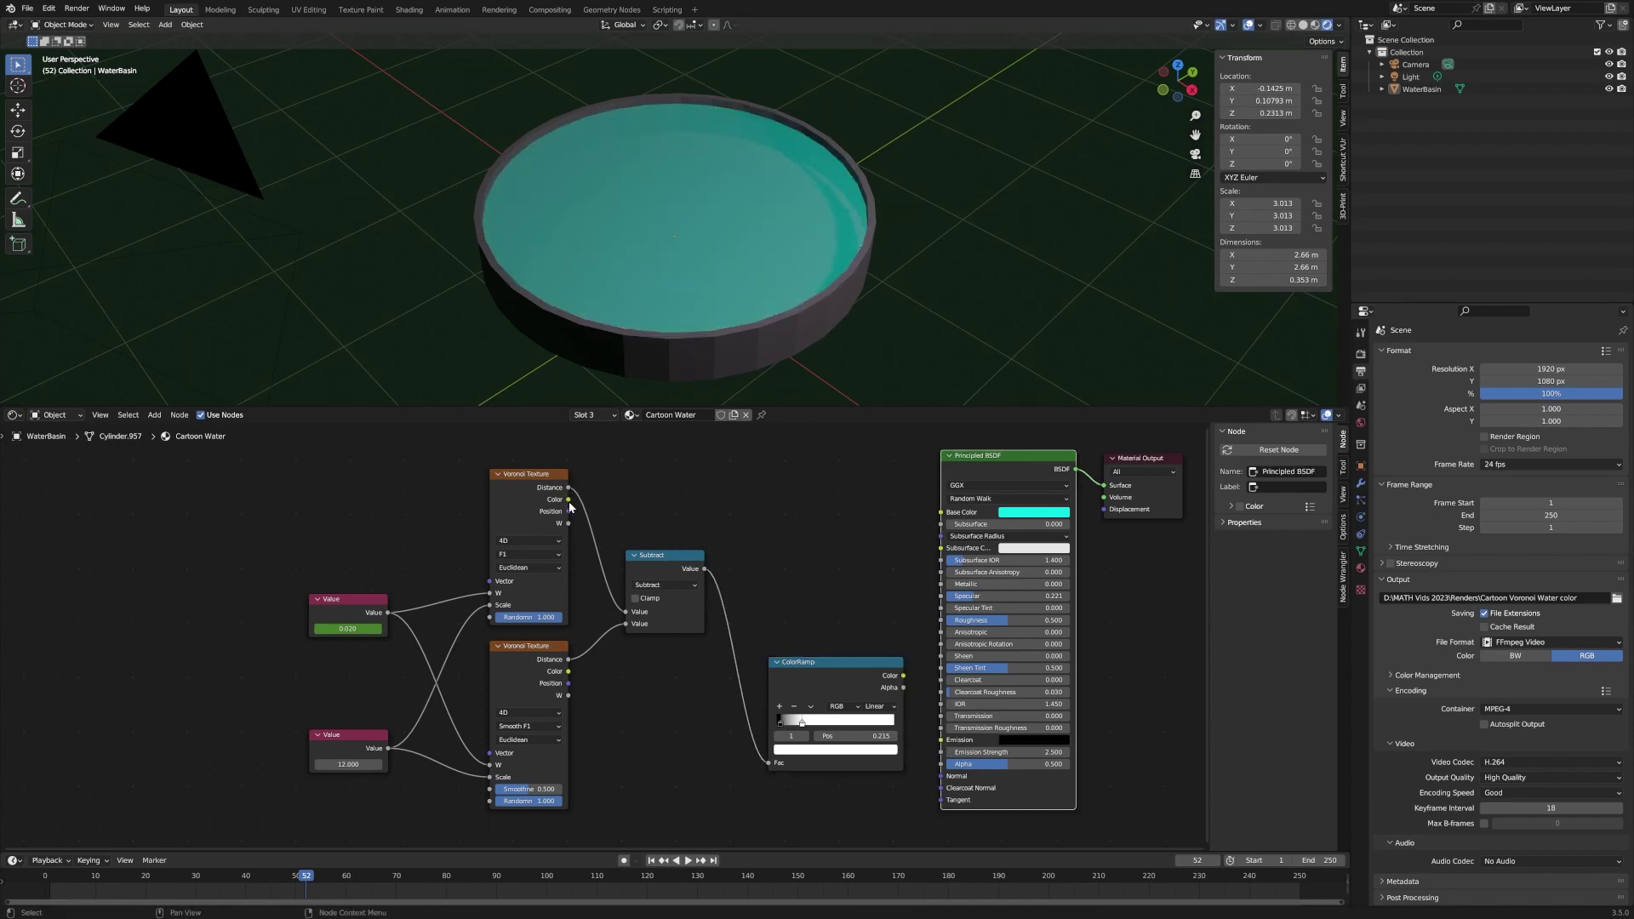
pyautogui.moveTo(569, 503); pyautogui.dragTo(940, 515)
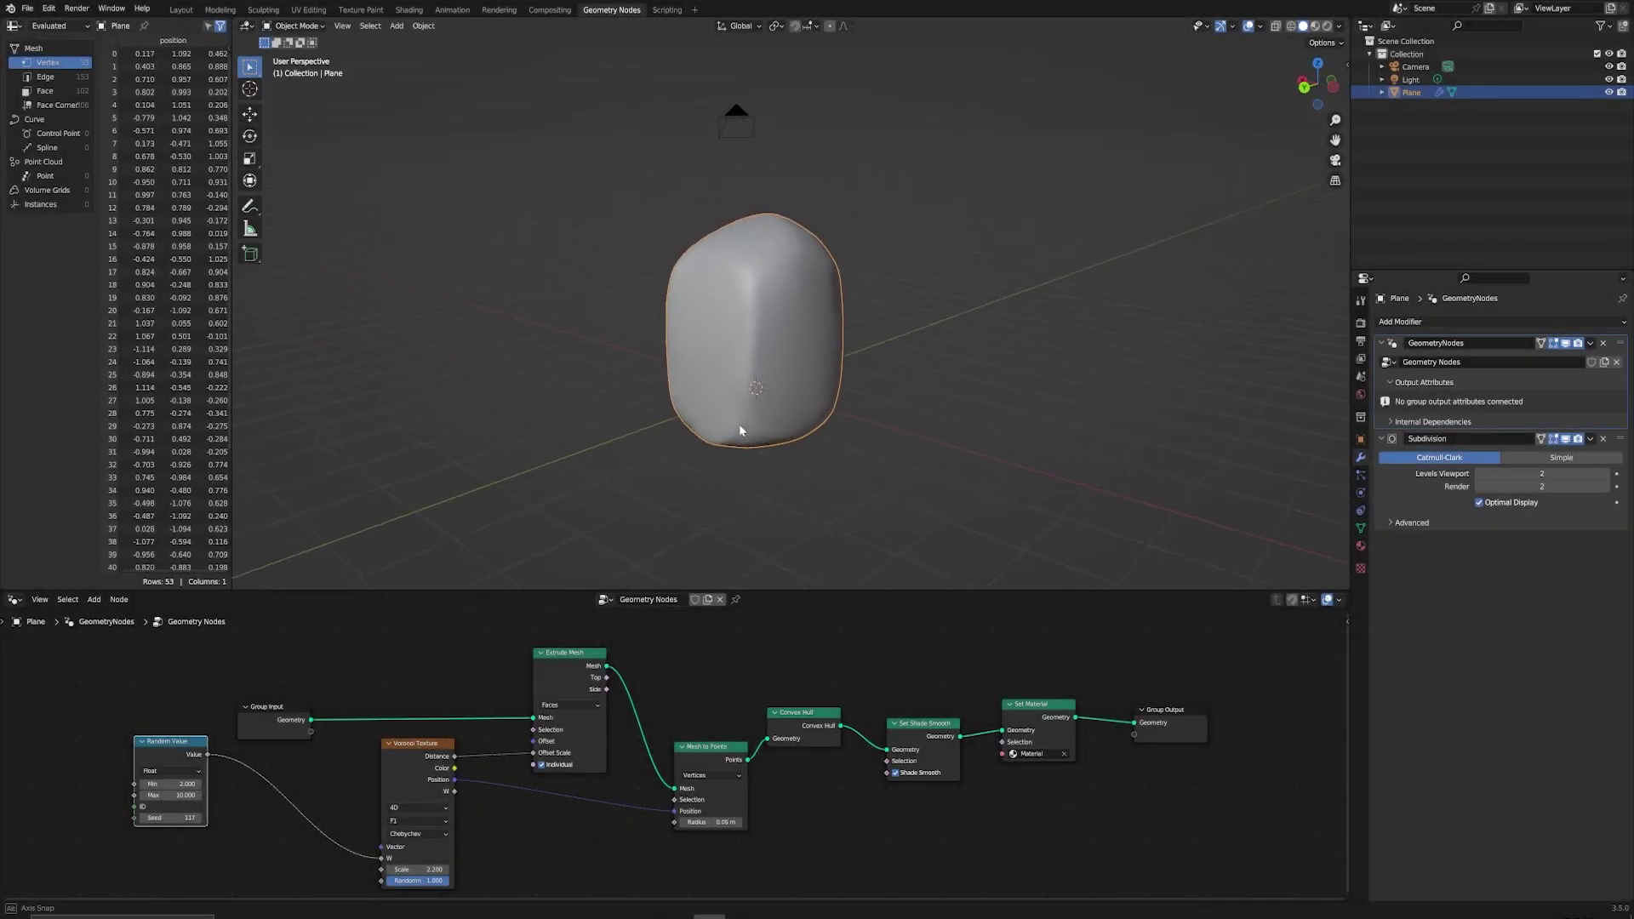
# Orbit around the rock, then link Group Input Geometry directly to Group Output.
pyautogui.moveTo(738, 430); pyautogui.dragTo(958, 446, button='middle')
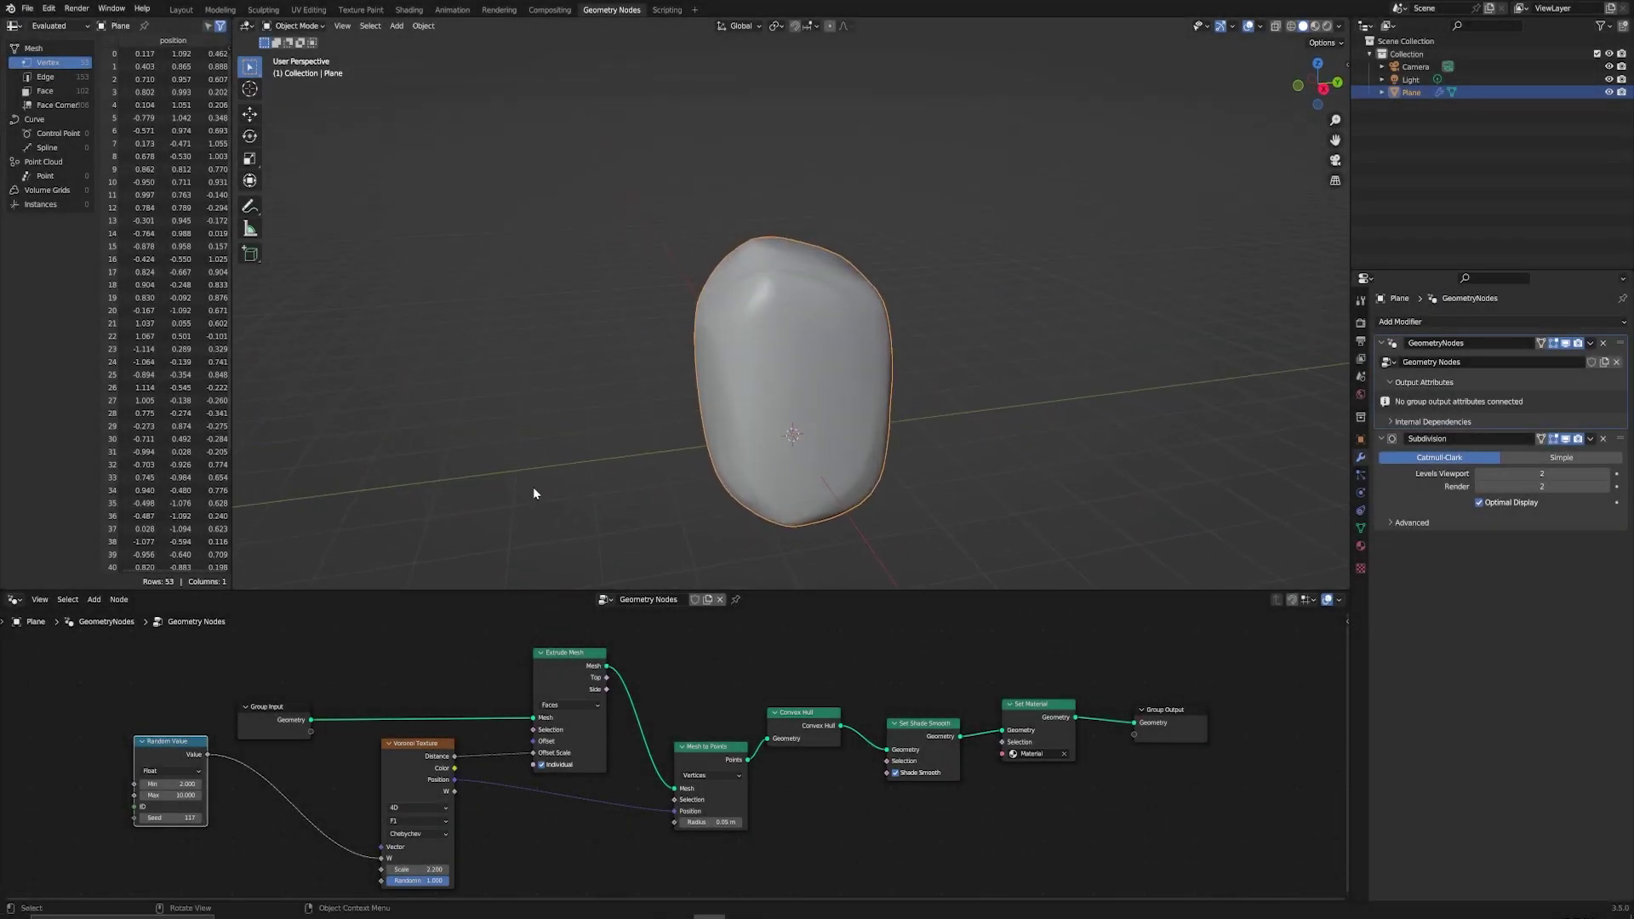
pyautogui.moveTo(533, 493); pyautogui.dragTo(565, 477, button='middle')
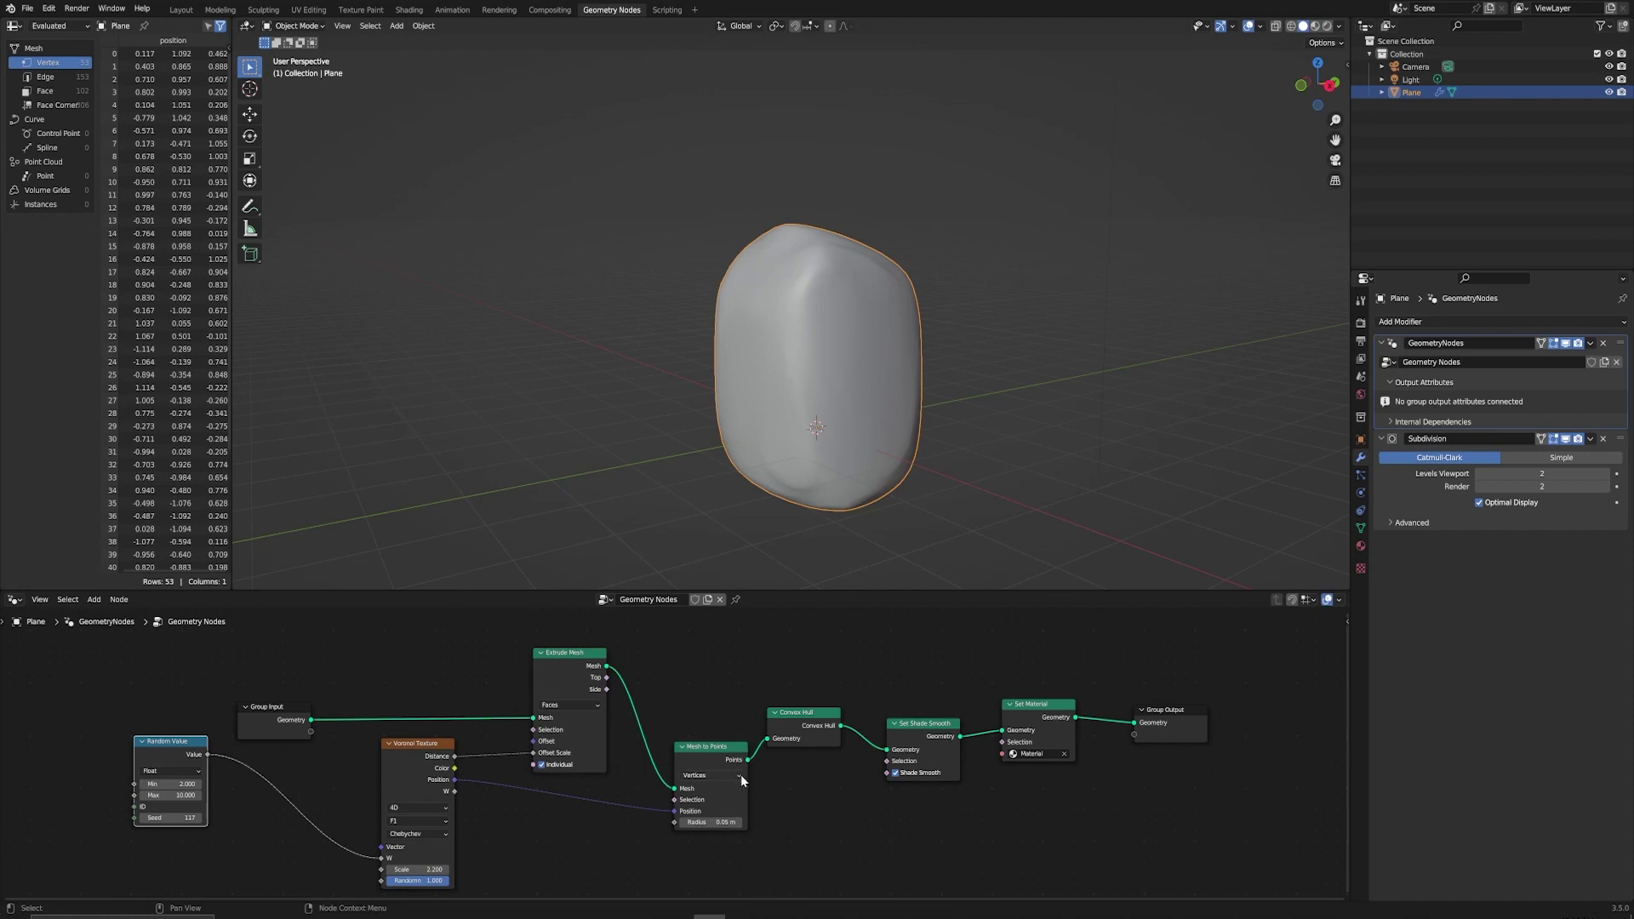
pyautogui.moveTo(810, 462); pyautogui.dragTo(827, 401, button='middle')
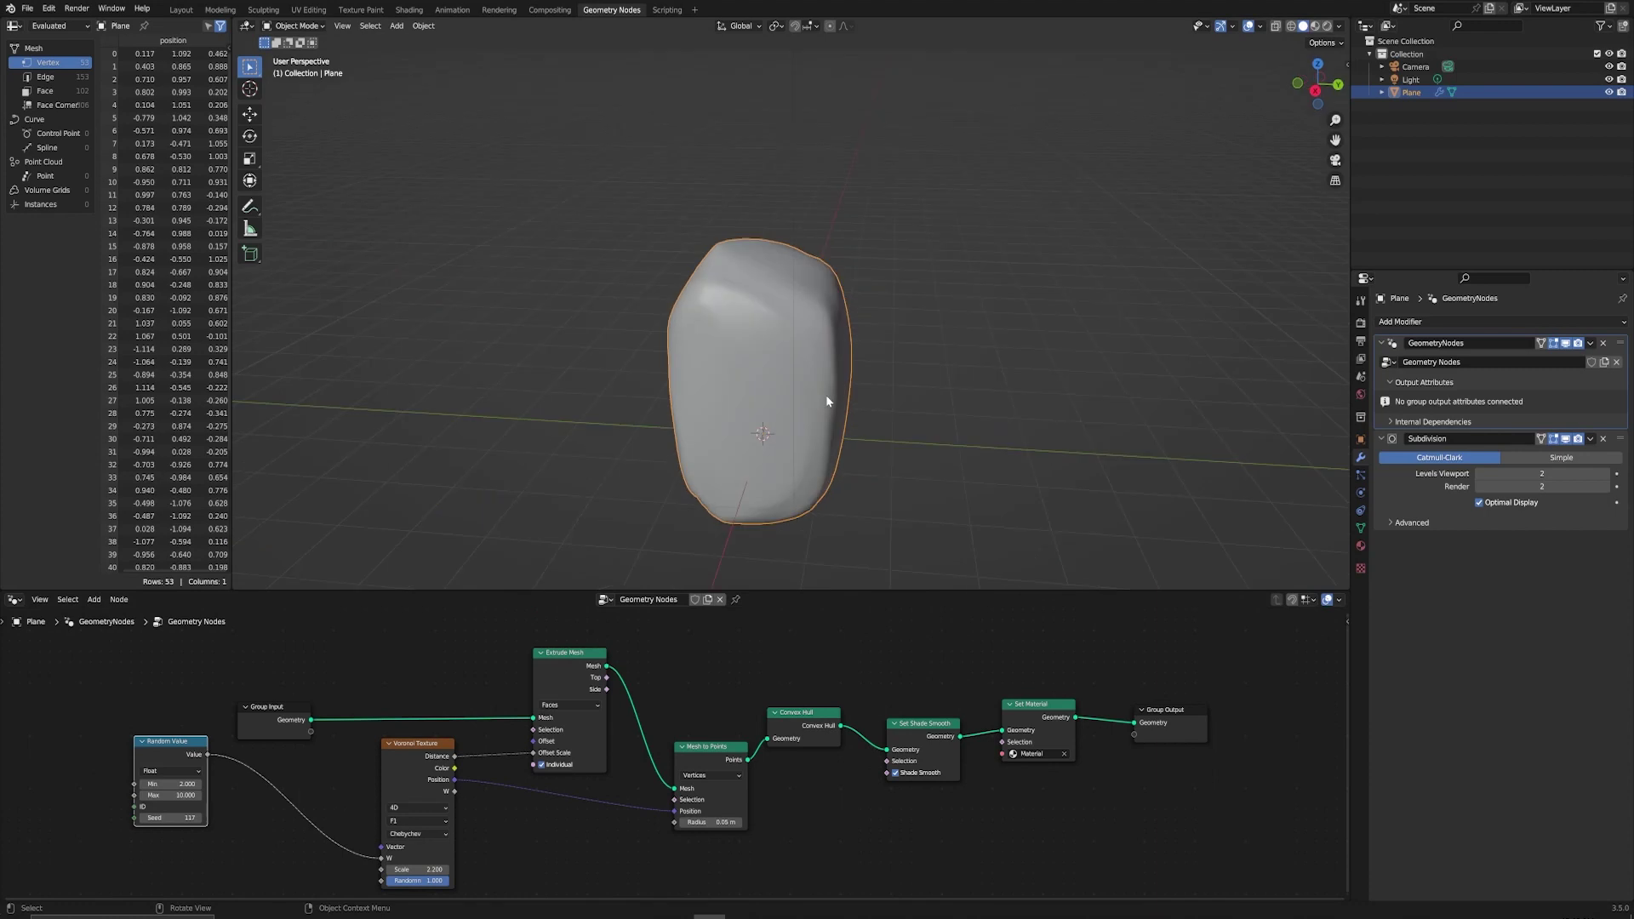
pyautogui.moveTo(311, 720); pyautogui.dragTo(1141, 723)
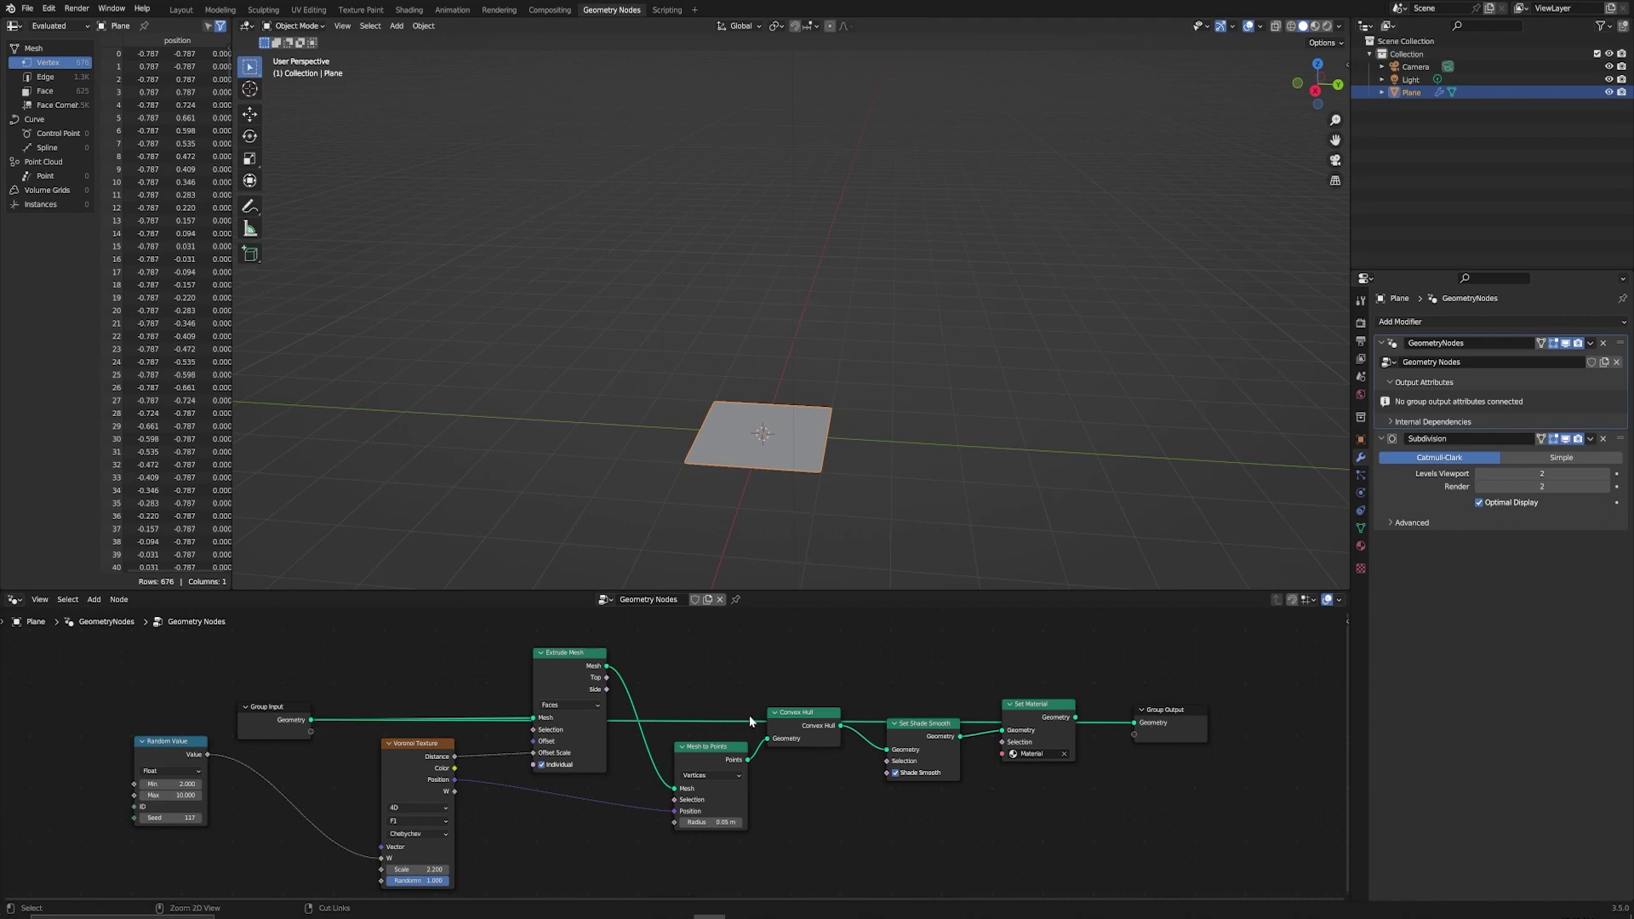
# Undo the direct link and preview the Extrude Mesh output as a spiky grid.
pyautogui.hotkey('ctrl', 'z')
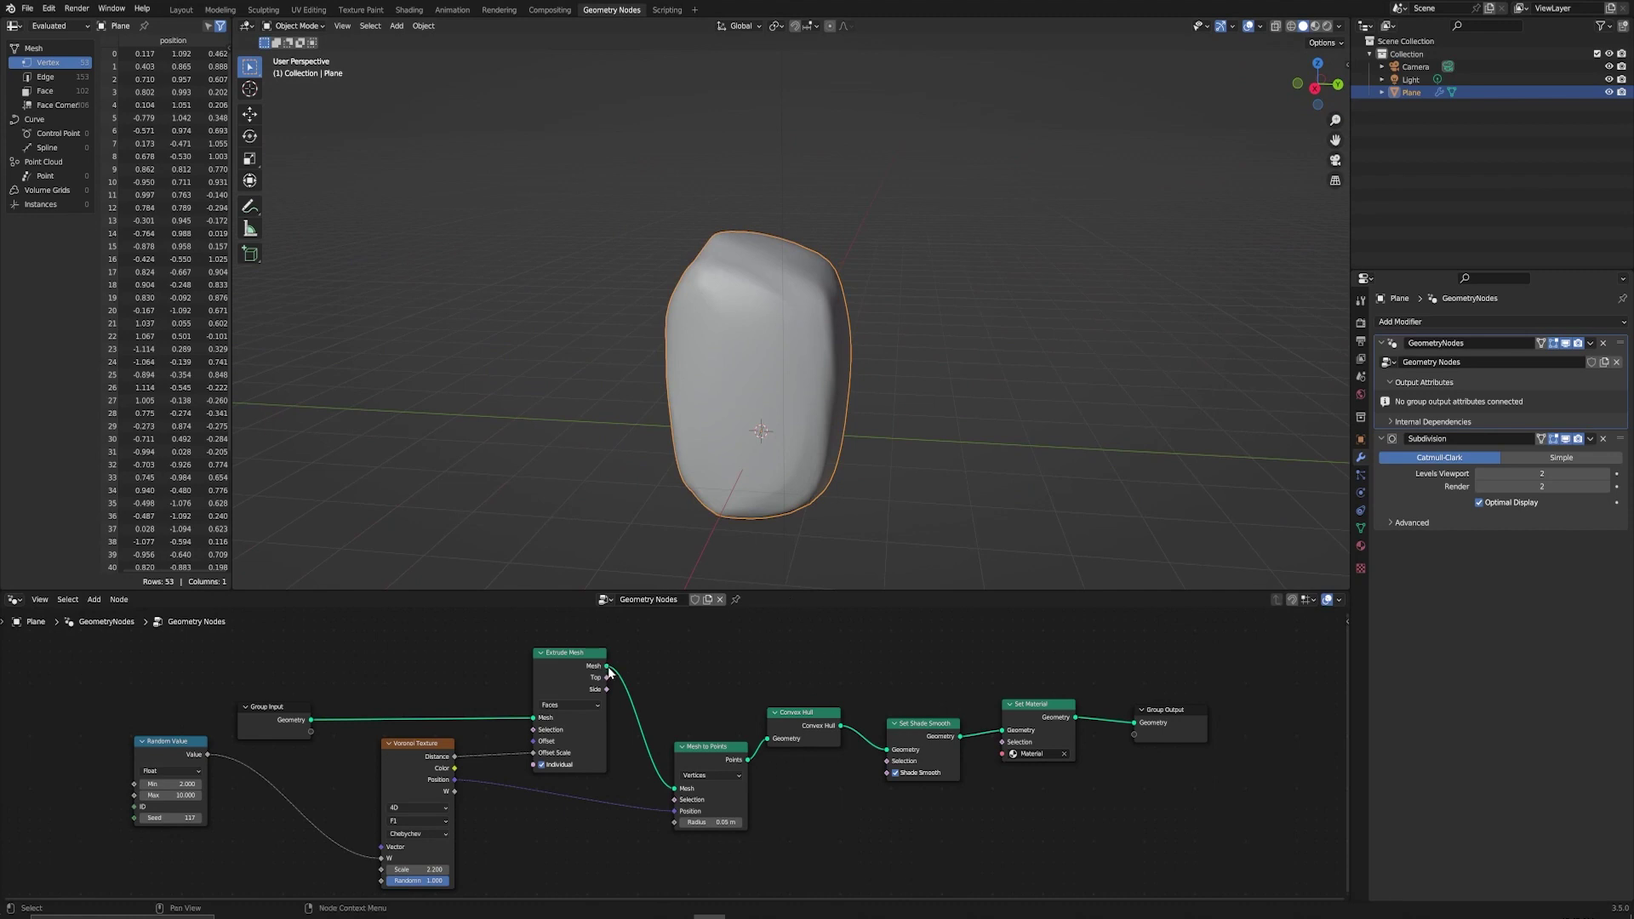
pyautogui.moveTo(609, 669); pyautogui.dragTo(1137, 702)
pyautogui.moveTo(1044, 539); pyautogui.dragTo(654, 522, button='middle')
pyautogui.scroll(8, 754, 472)
pyautogui.scroll(-6, 748, 438)
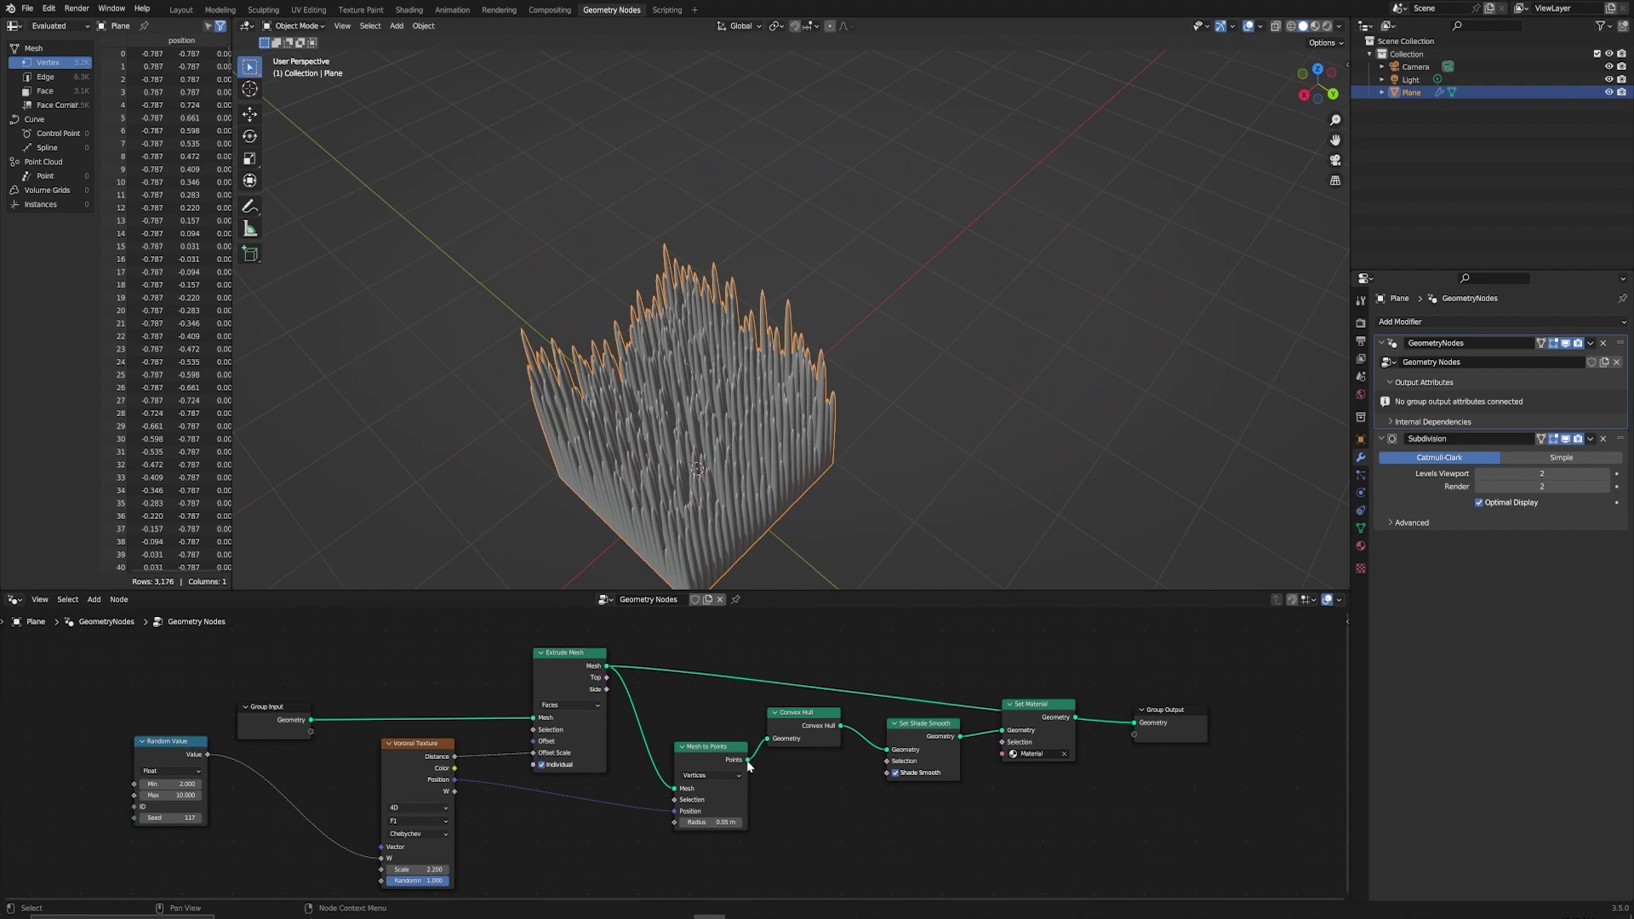
# Feed Mesh to Points into Set Material and orbit around the scattered cubes.
pyautogui.moveTo(747, 759); pyautogui.dragTo(1004, 730)
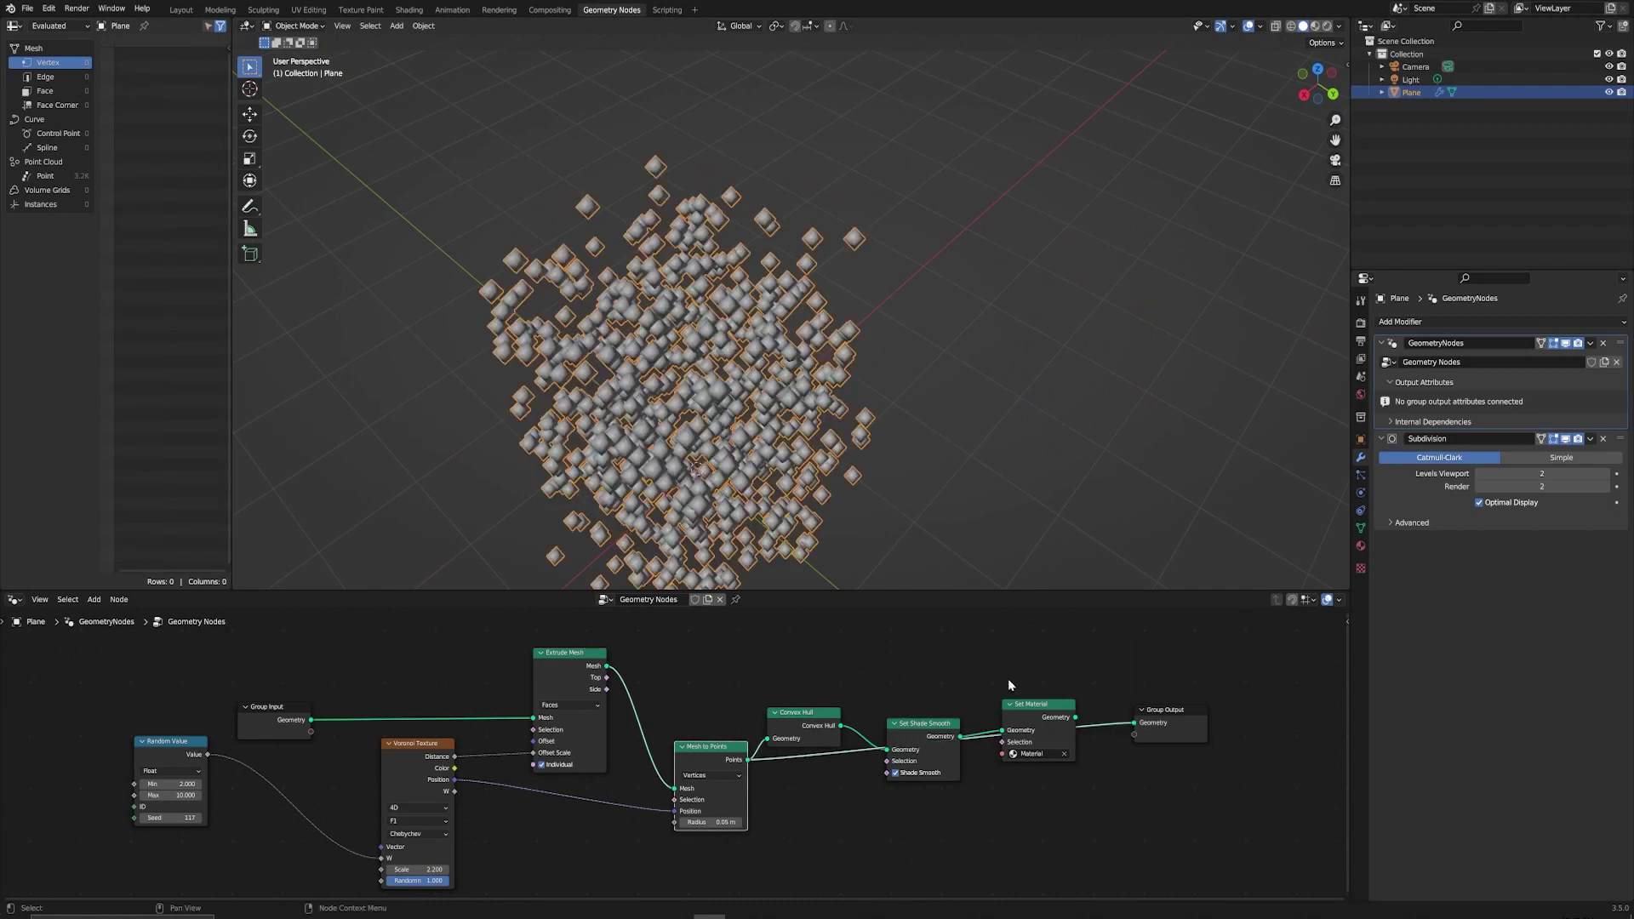
pyautogui.moveTo(549, 465); pyautogui.dragTo(637, 384, button='middle')
pyautogui.moveTo(1034, 488); pyautogui.dragTo(698, 572, button='middle')
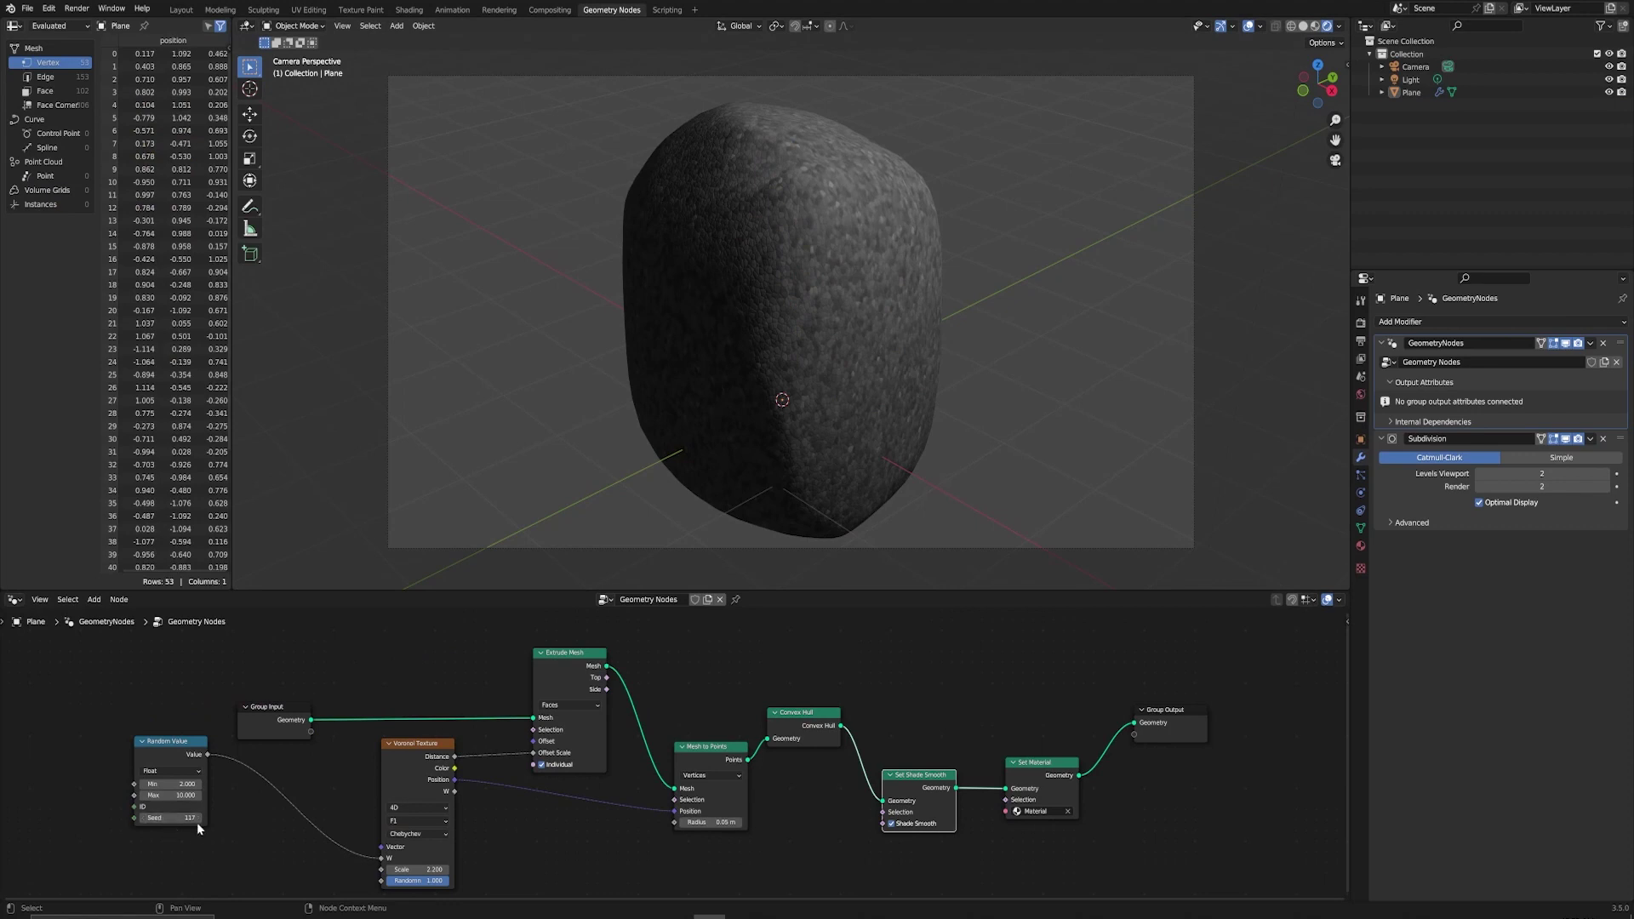
# Step the Random Value seed from 119 up to 133, then switch to the Shading workspace.
pyautogui.click(197, 818)
pyautogui.click(197, 817)
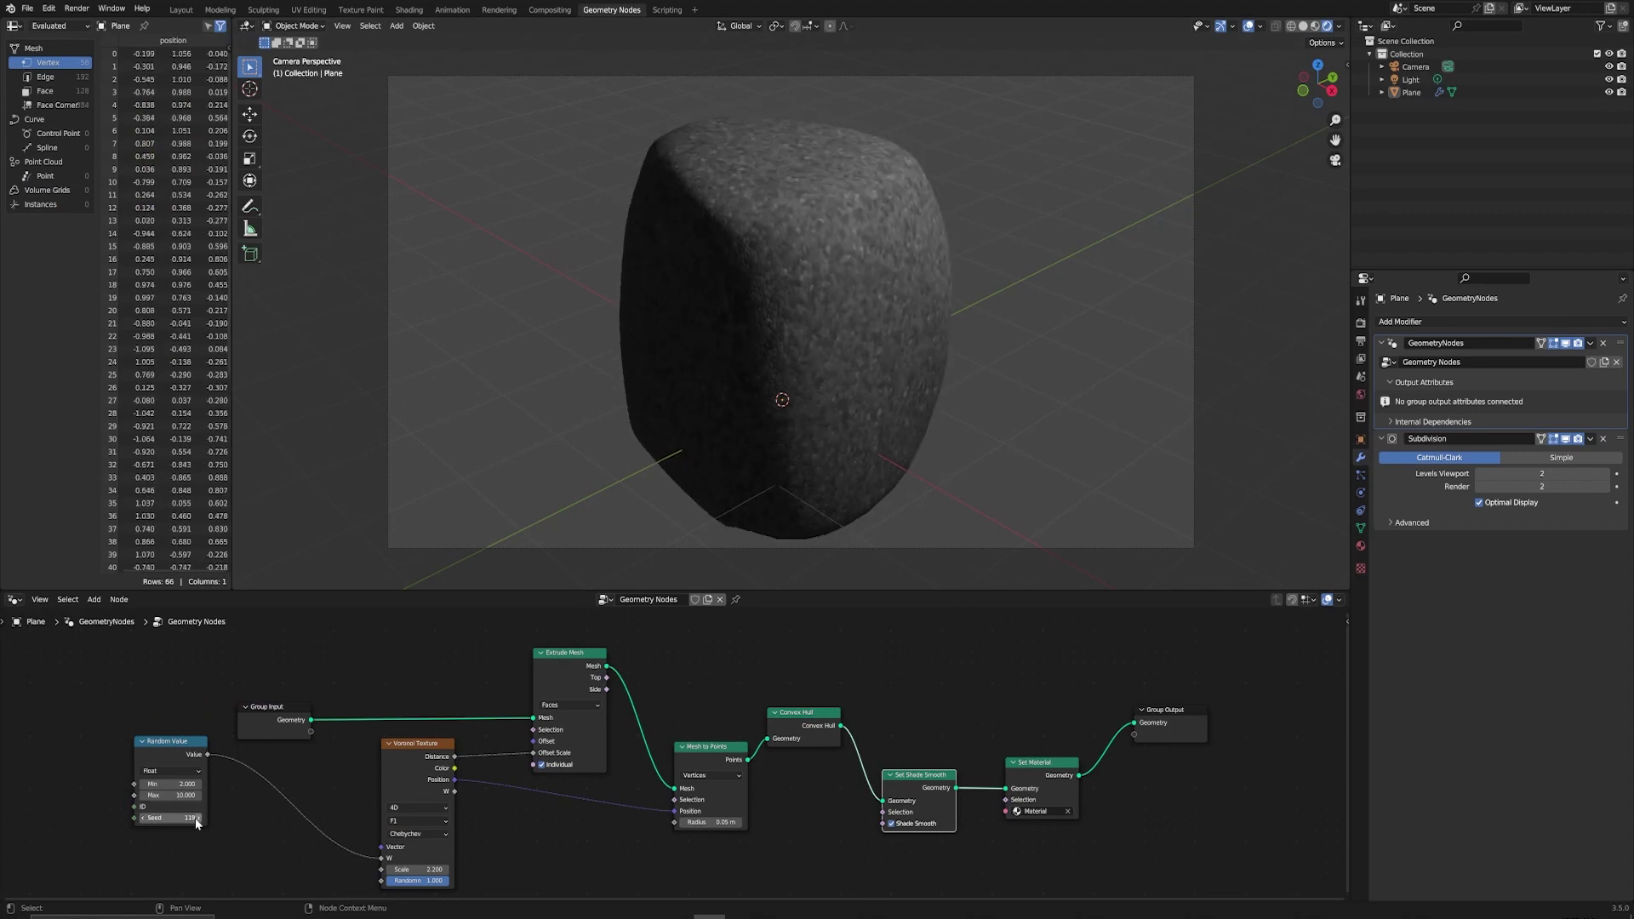
pyautogui.click(196, 818)
pyautogui.click(196, 818)
pyautogui.click(196, 818)
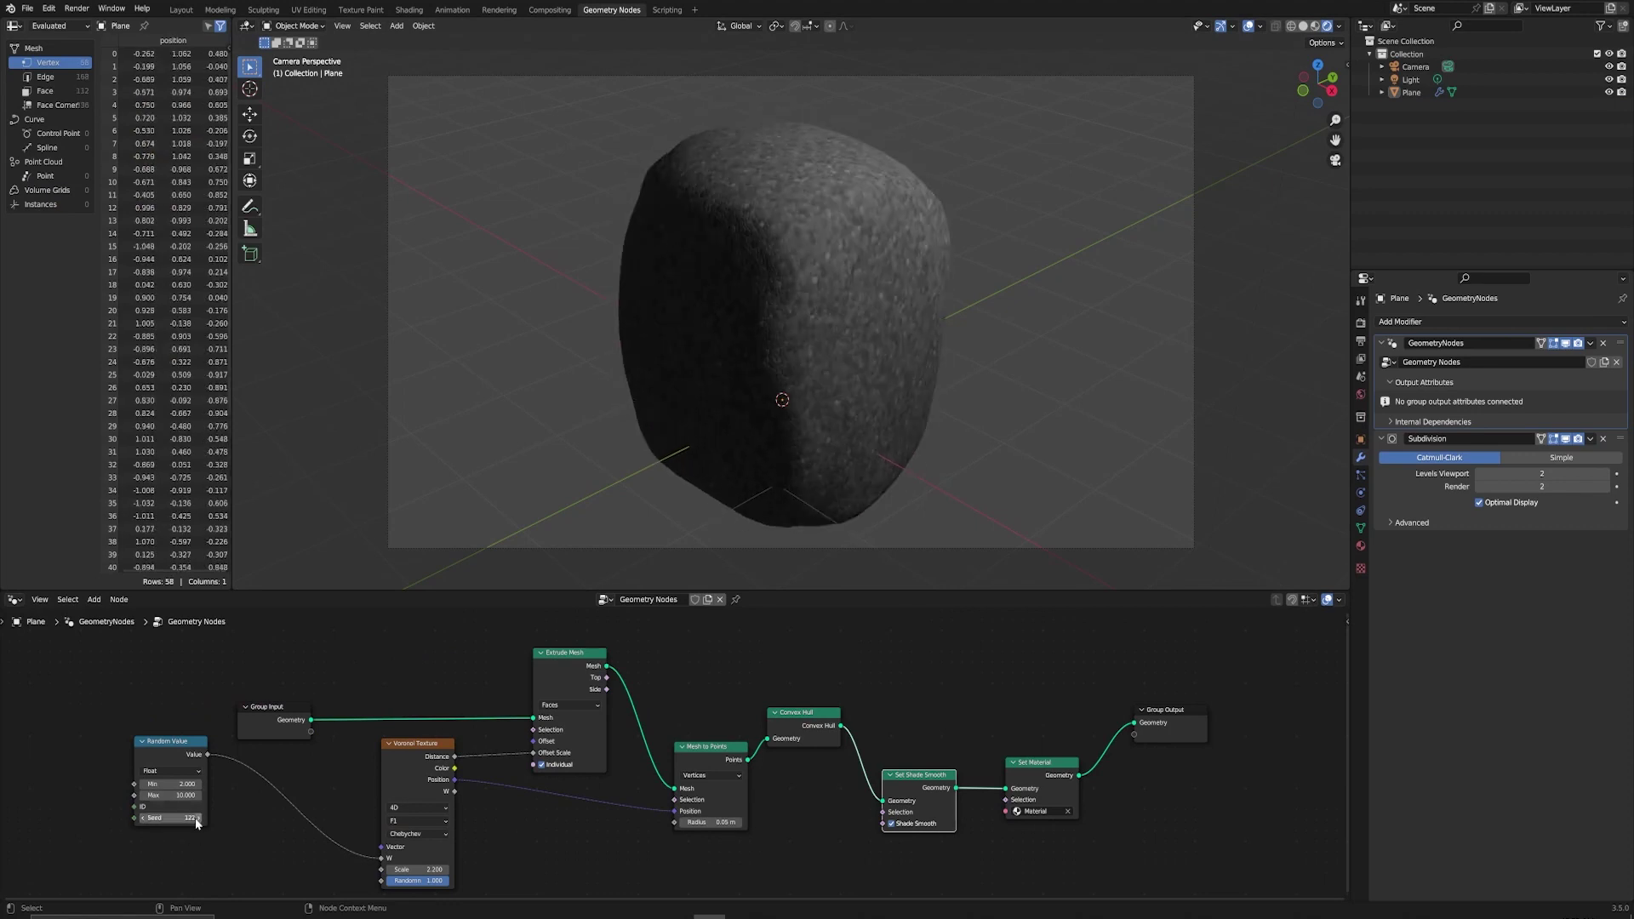
pyautogui.click(197, 818)
pyautogui.click(197, 818)
pyautogui.click(197, 818)
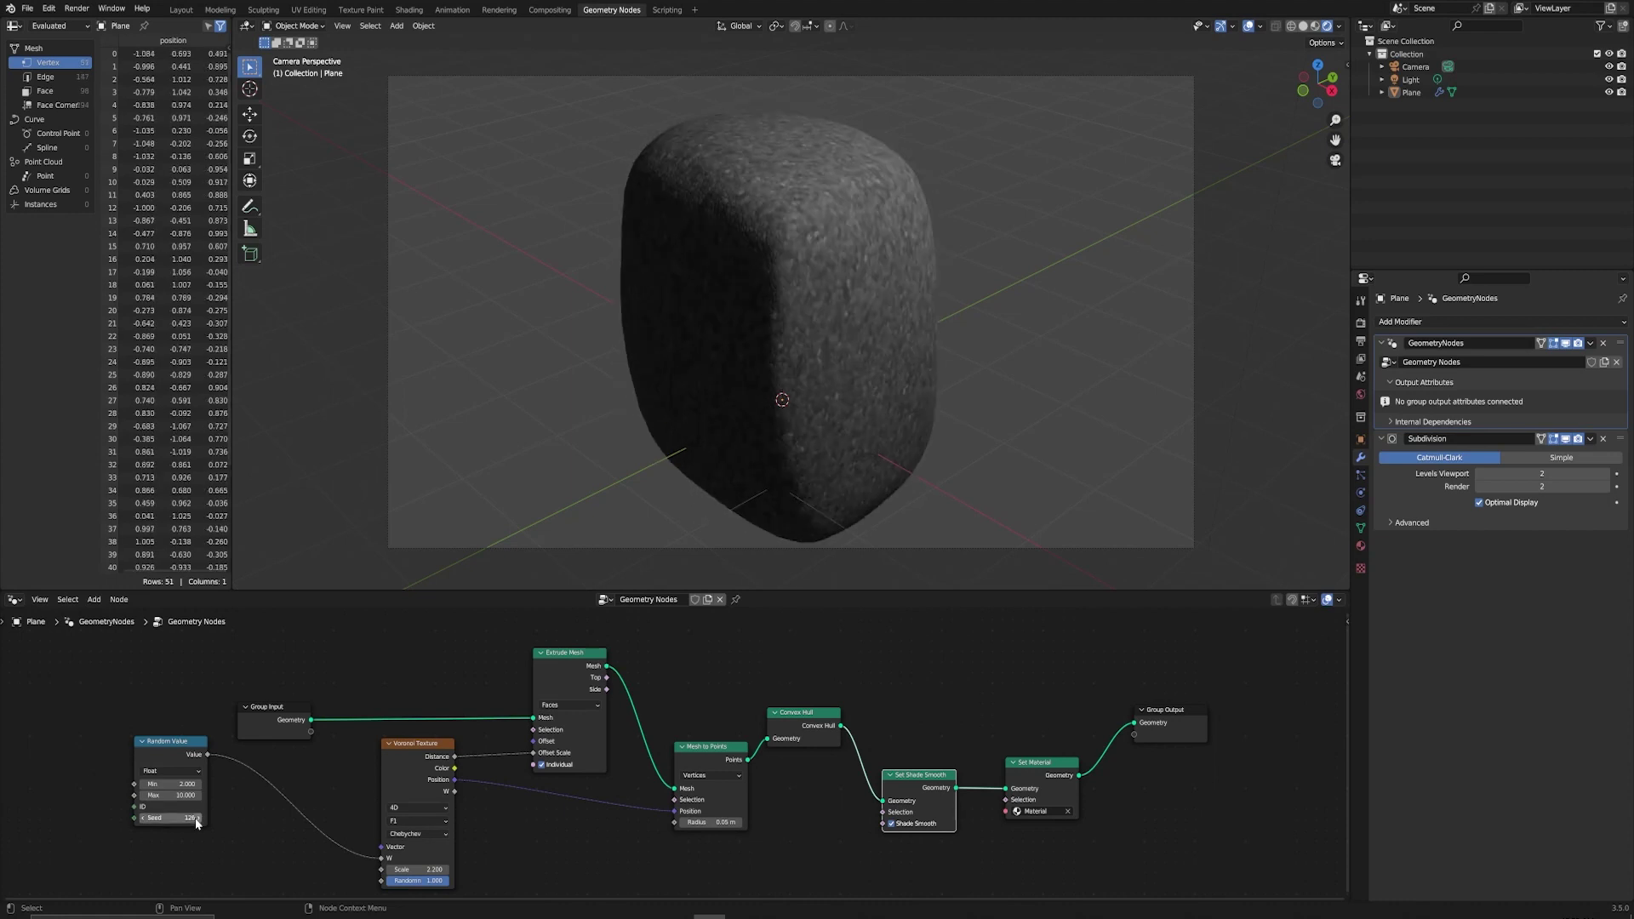
pyautogui.click(197, 818)
pyautogui.click(197, 818)
pyautogui.click(197, 818)
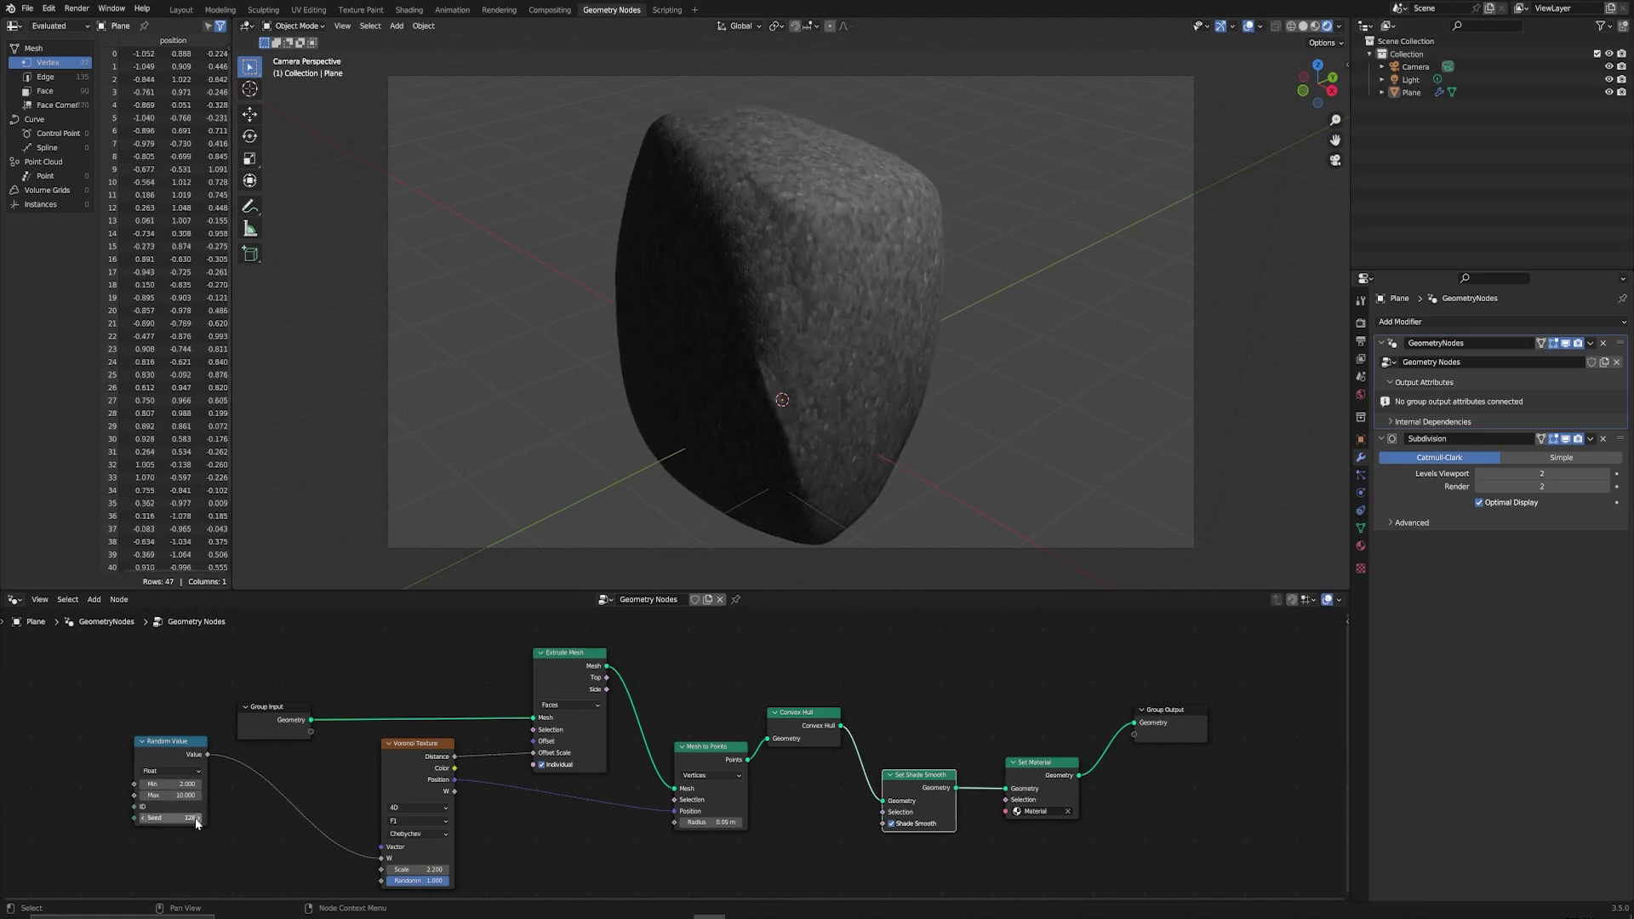
pyautogui.click(197, 818)
pyautogui.click(197, 818)
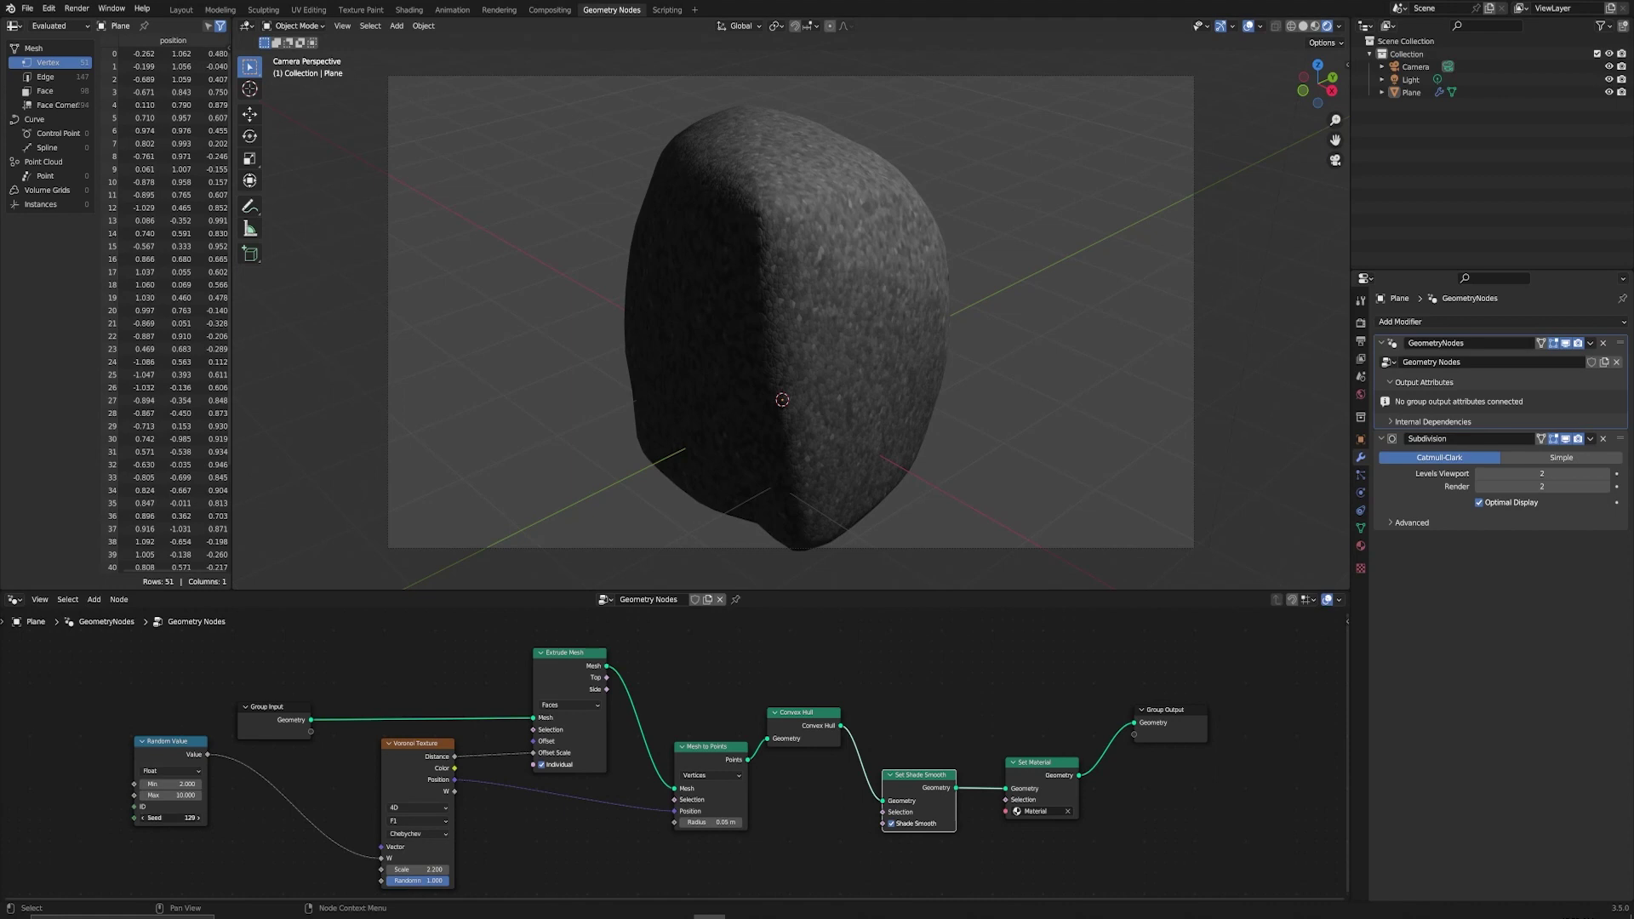
pyautogui.click(197, 818)
pyautogui.click(197, 818)
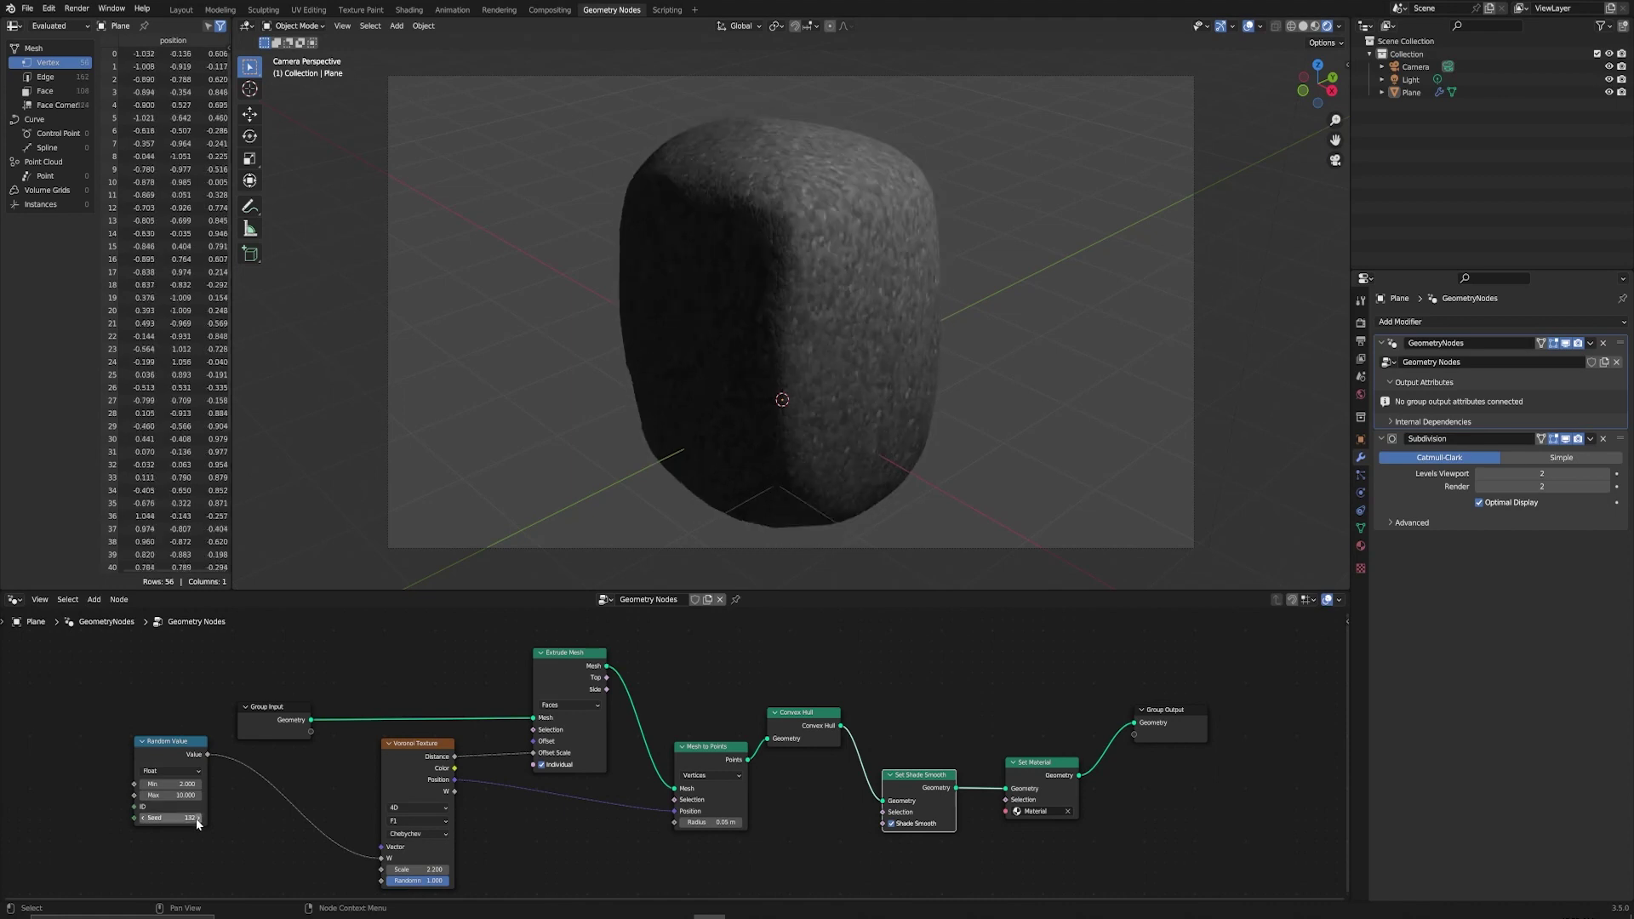
pyautogui.click(196, 818)
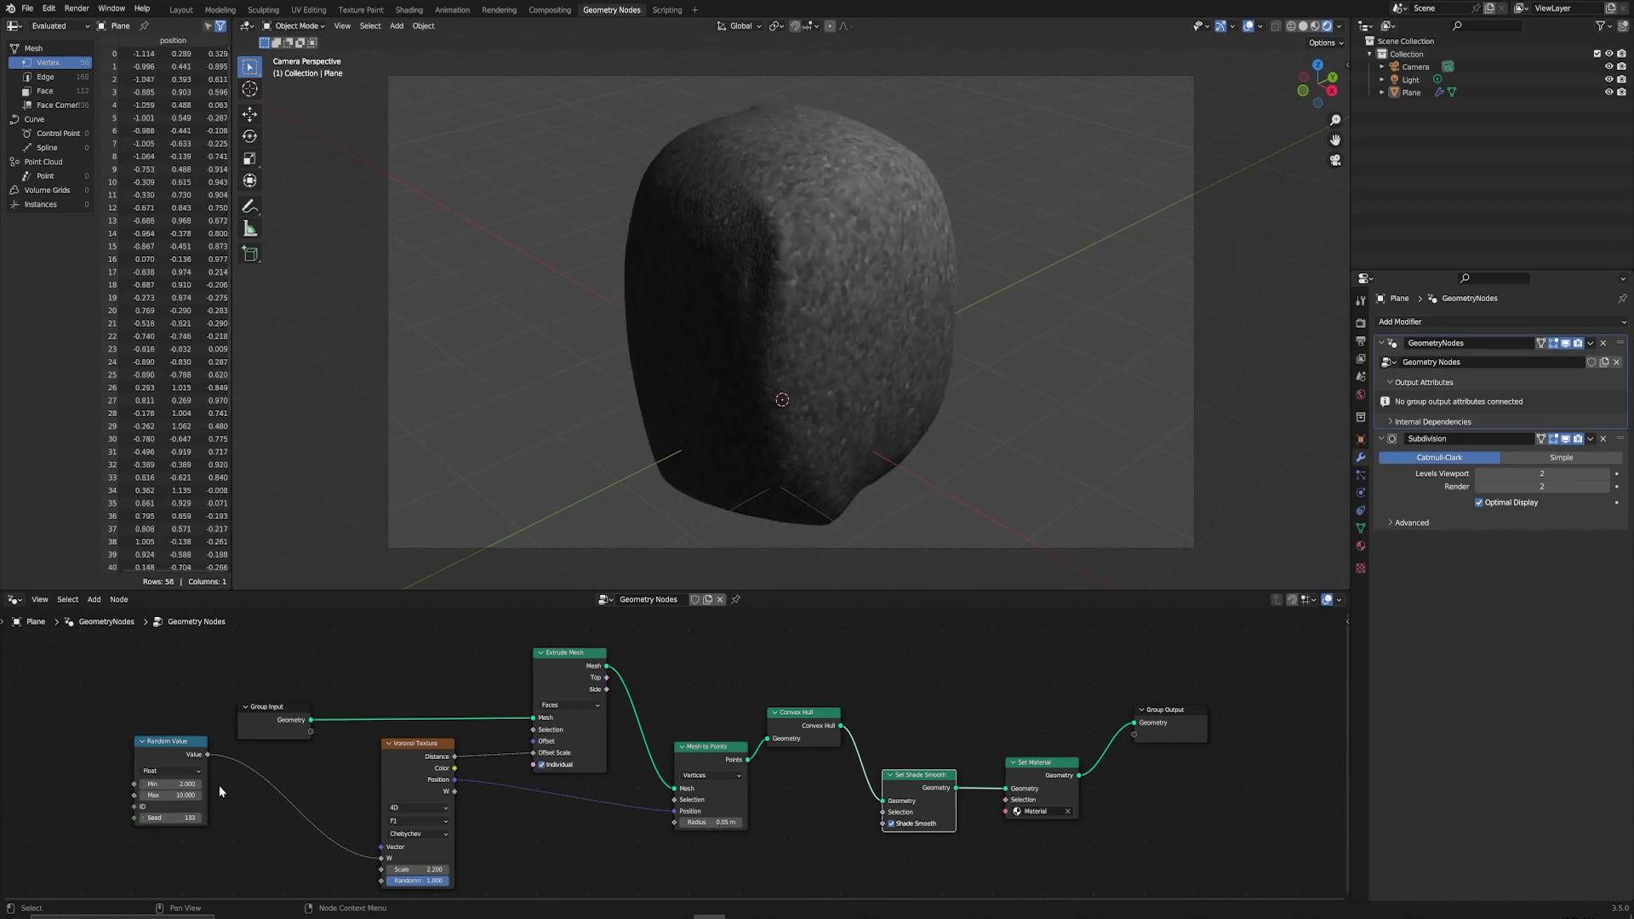
pyautogui.click(410, 10)
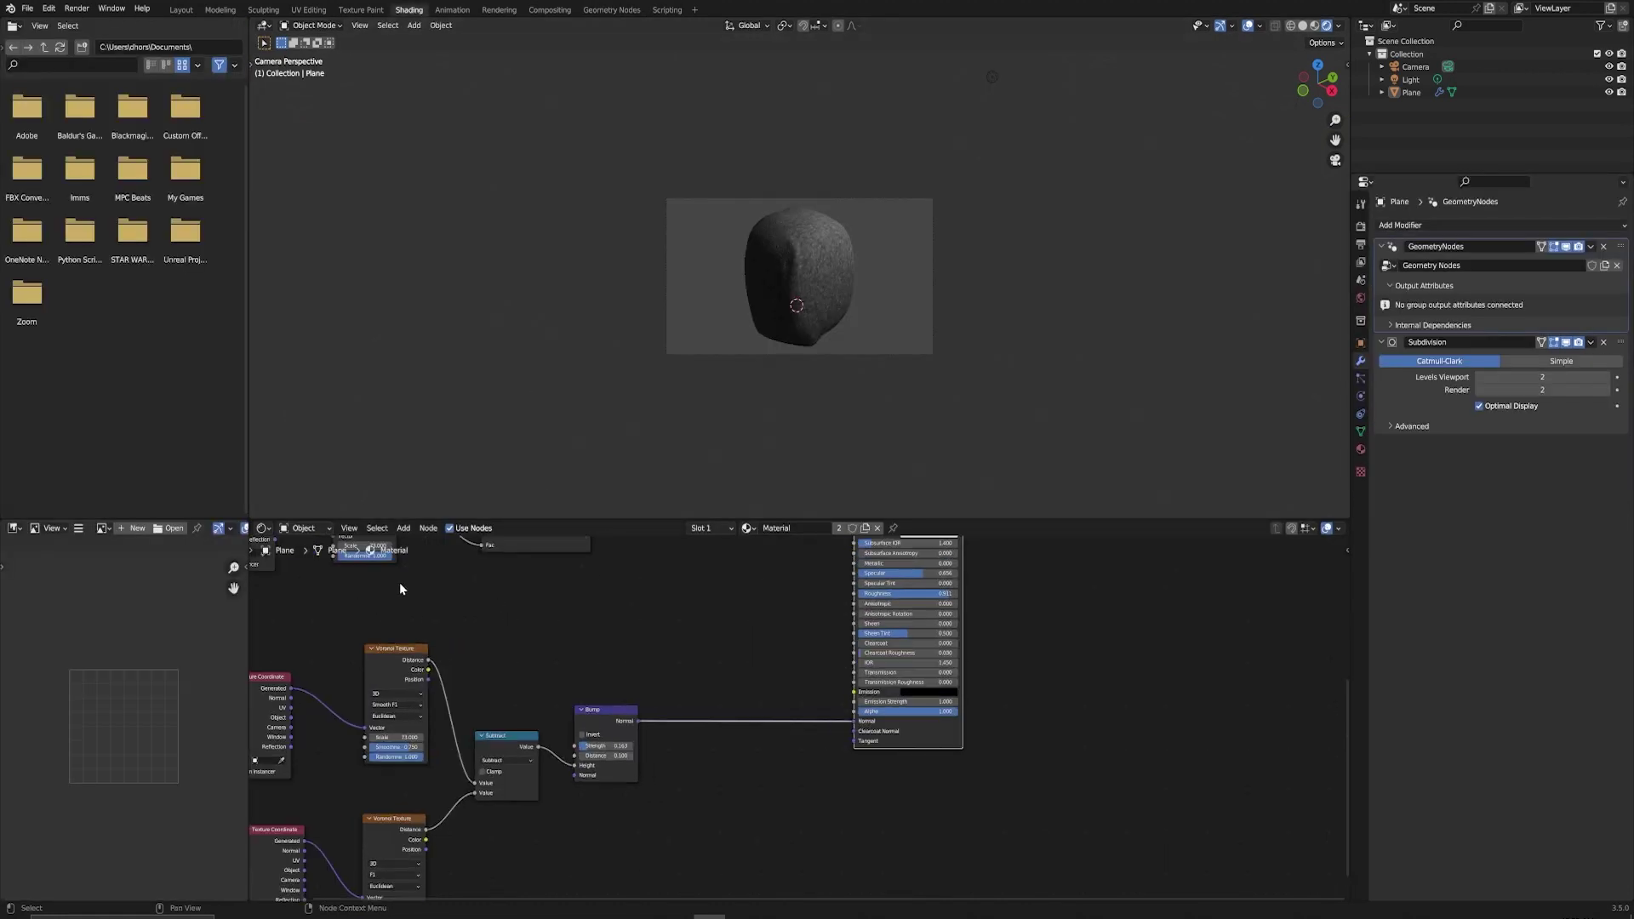
# Pan the rock shader to show both Voronoi textures, their colour ramps, the Mix and Material Output.
pyautogui.moveTo(401, 589); pyautogui.dragTo(490, 736, button='middle')
pyautogui.moveTo(491, 575); pyautogui.dragTo(511, 686, button='middle')
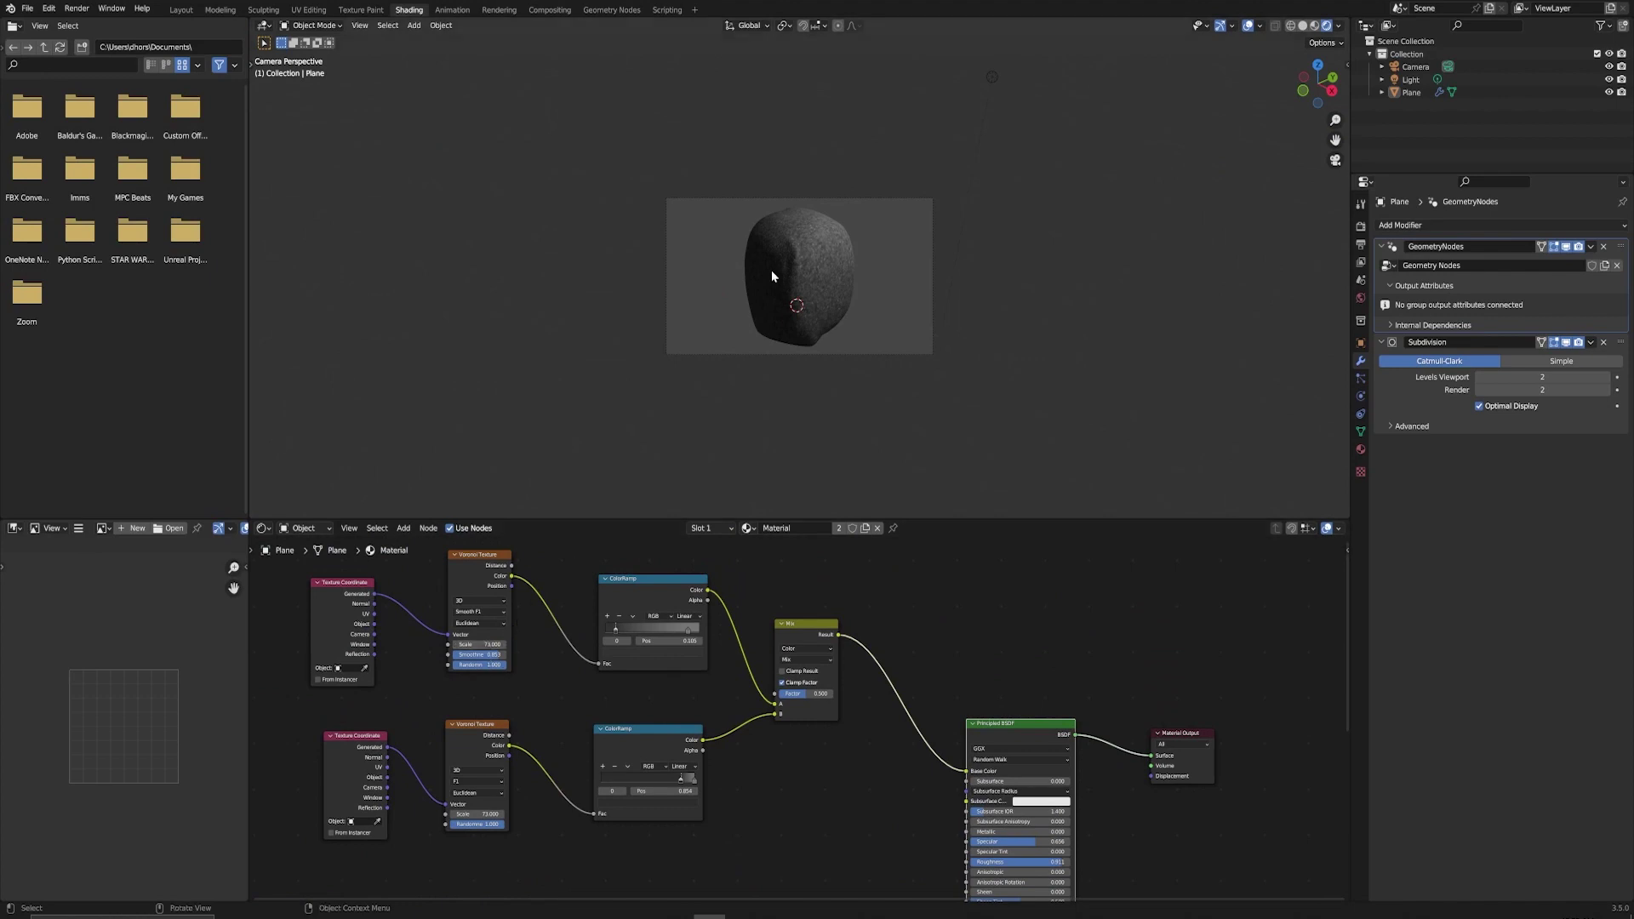
pyautogui.scroll(8, 771, 269)
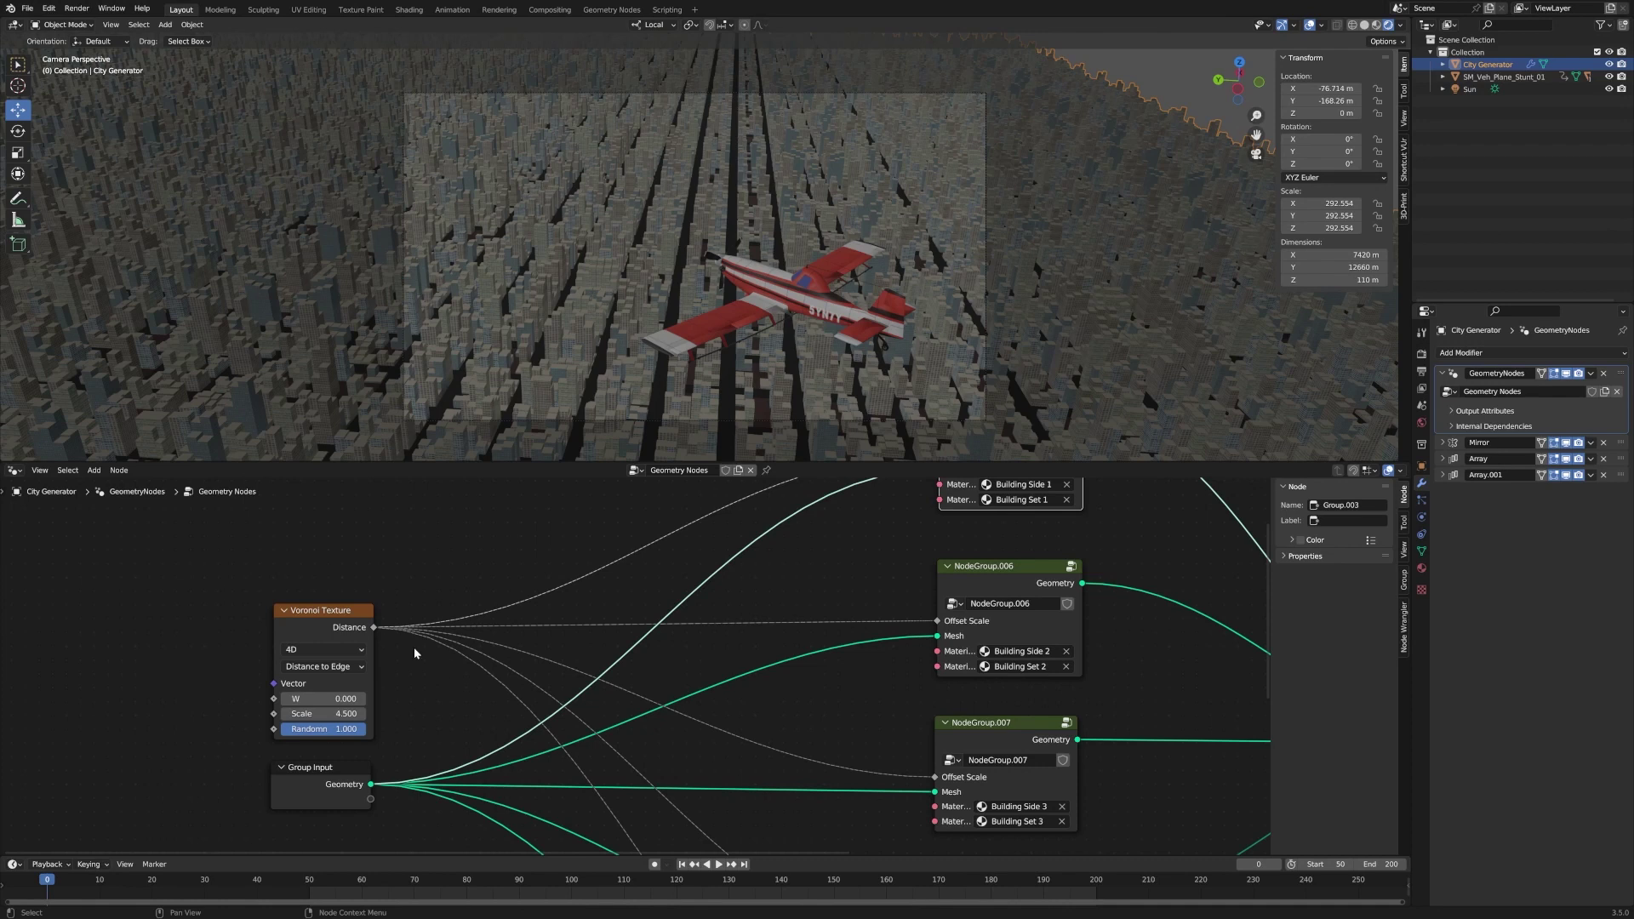
# Frame the city node graph and drag the Voronoi Texture Scale to regenerate the building layout.
pyautogui.scroll(-5, 918, 589)
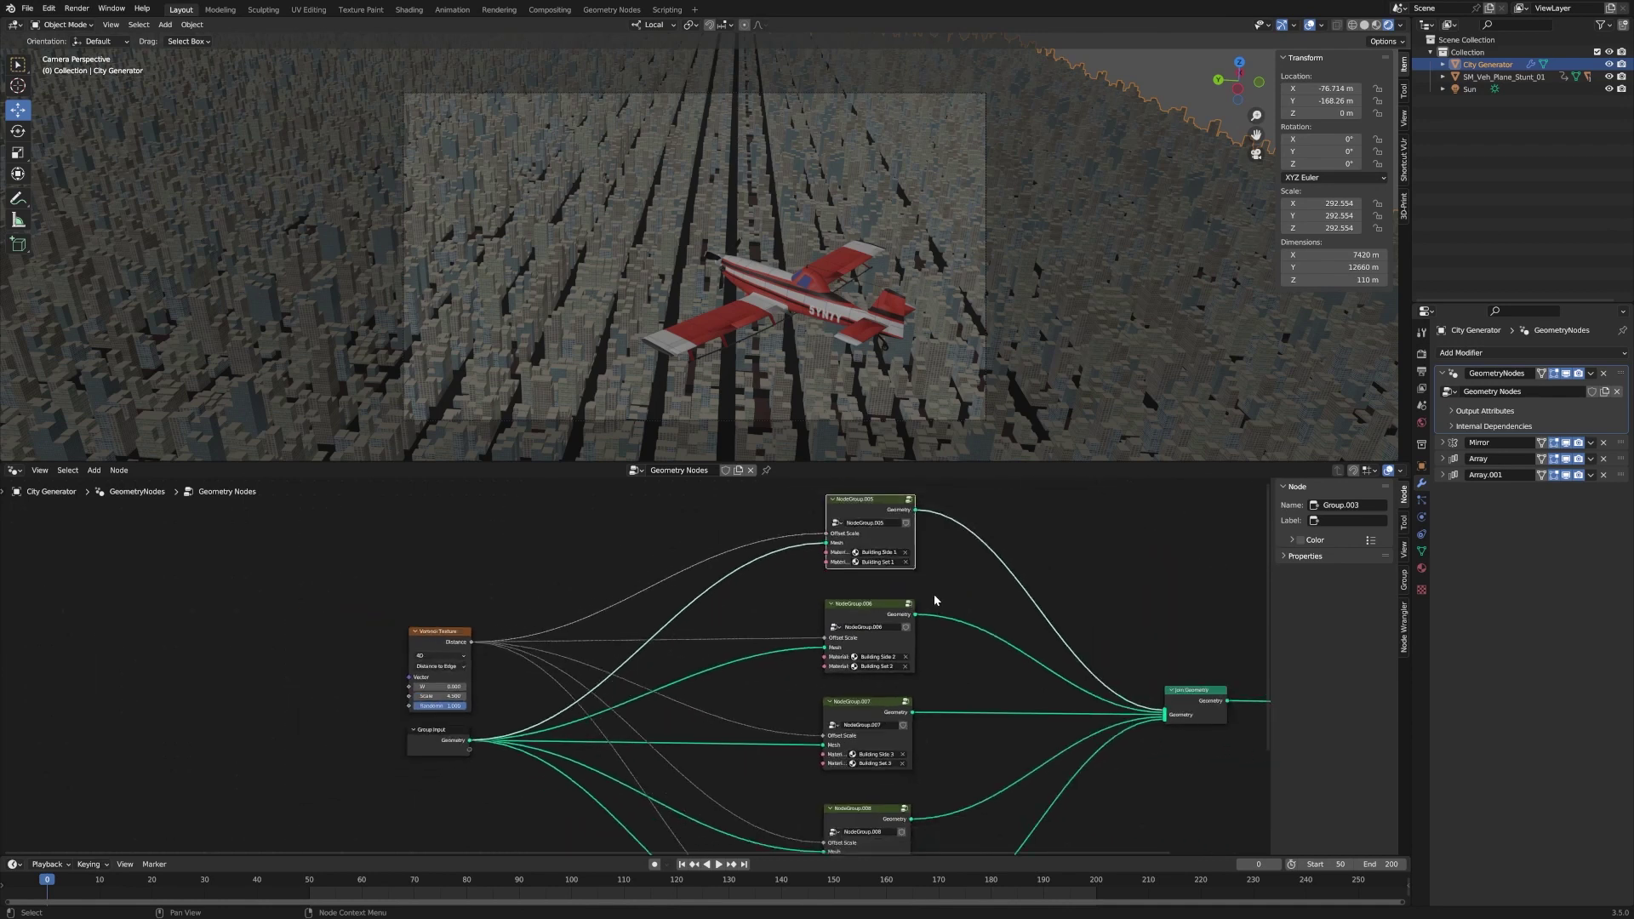
pyautogui.moveTo(911, 585); pyautogui.dragTo(798, 495, button='middle')
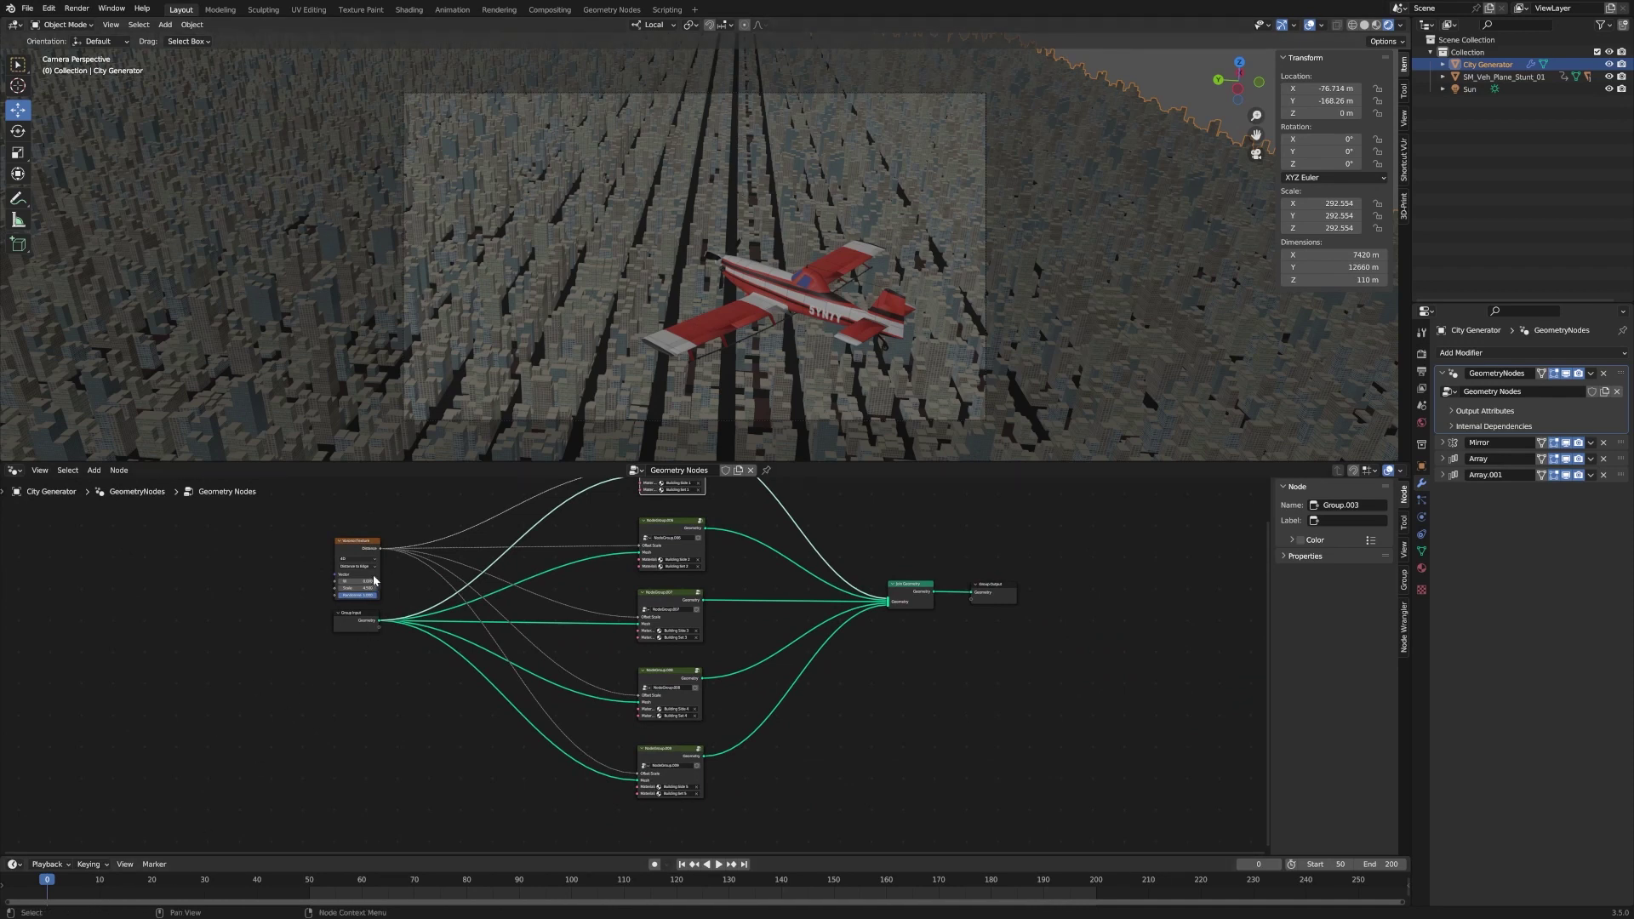
pyautogui.scroll(1, 375, 581)
pyautogui.scroll(1, 316, 580)
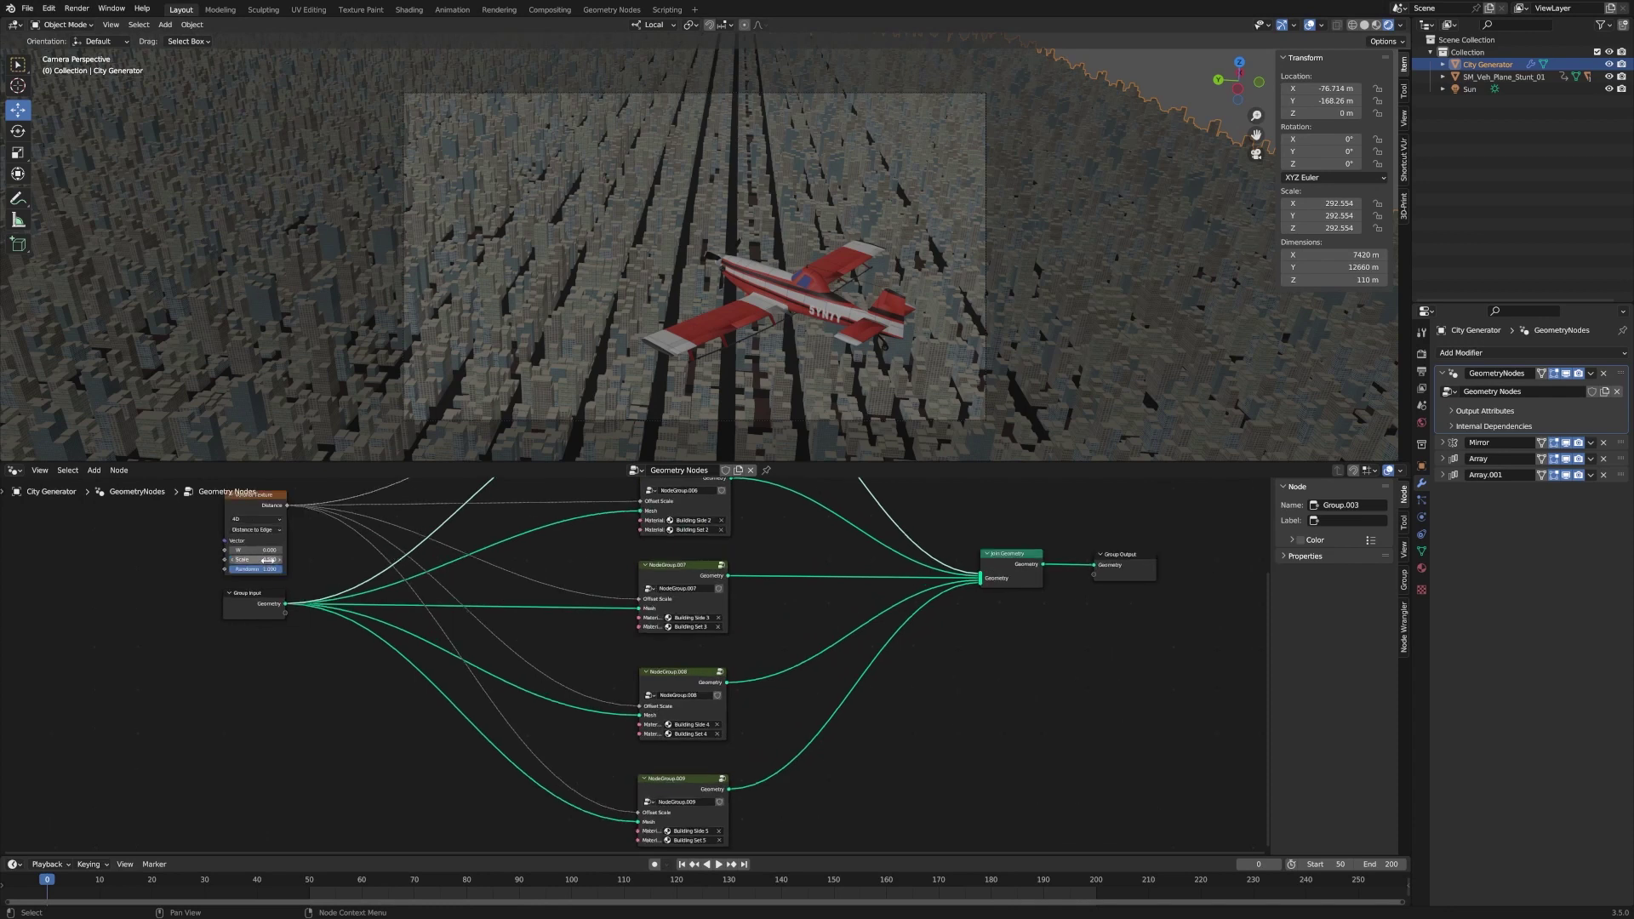
pyautogui.moveTo(269, 559); pyautogui.dragTo(191, 559)
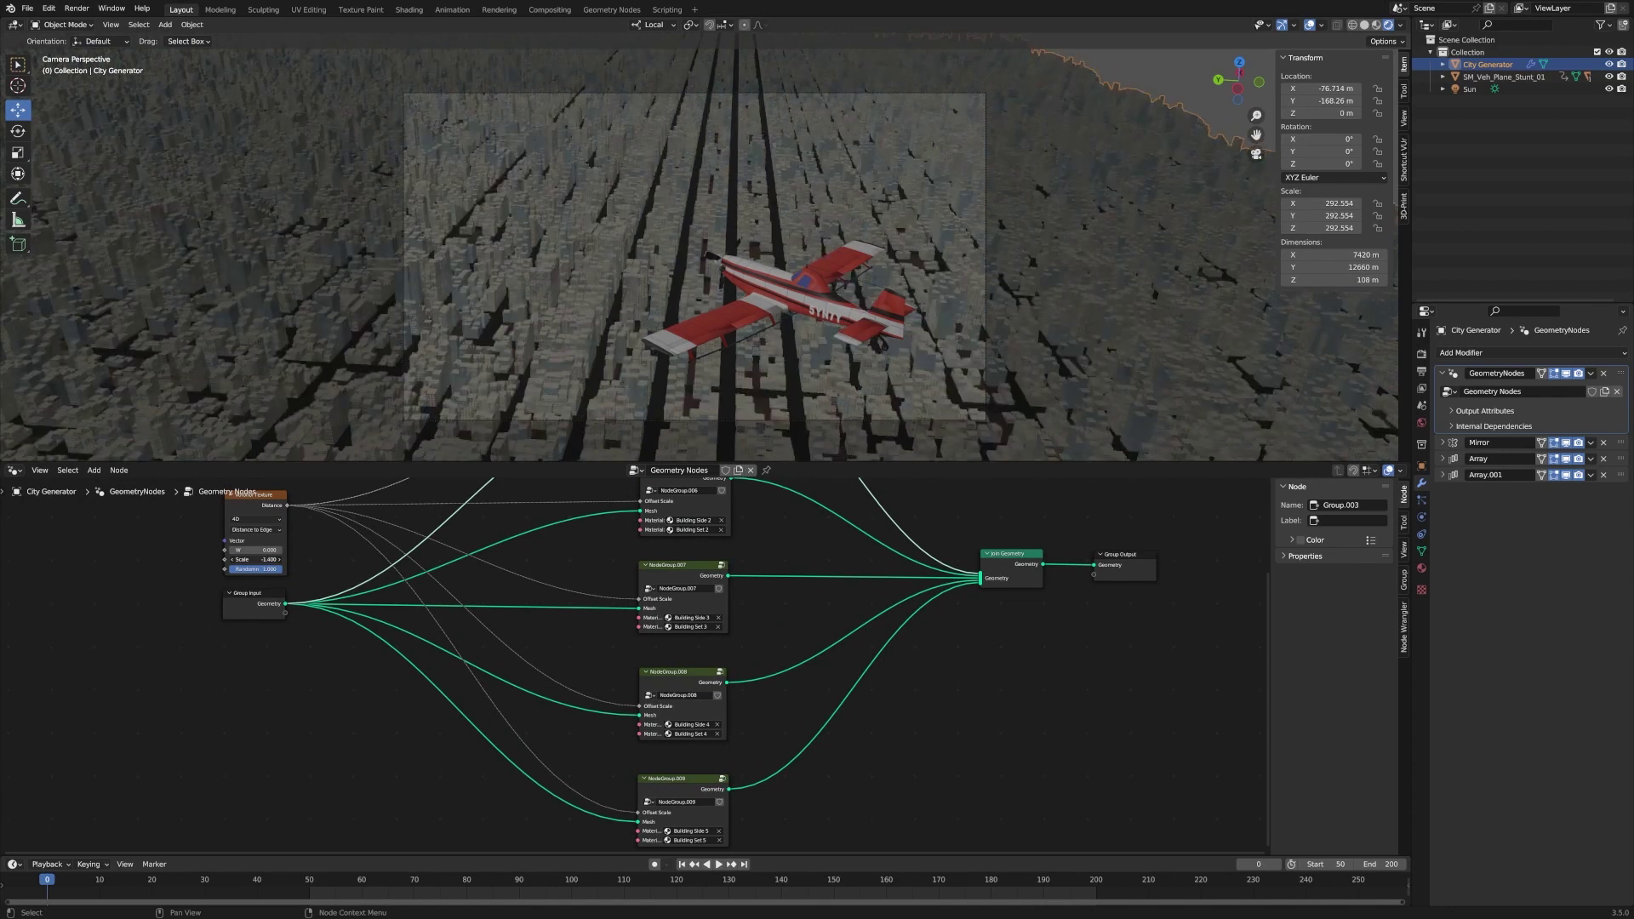
pyautogui.moveTo(255, 560); pyautogui.dragTo(306, 559)
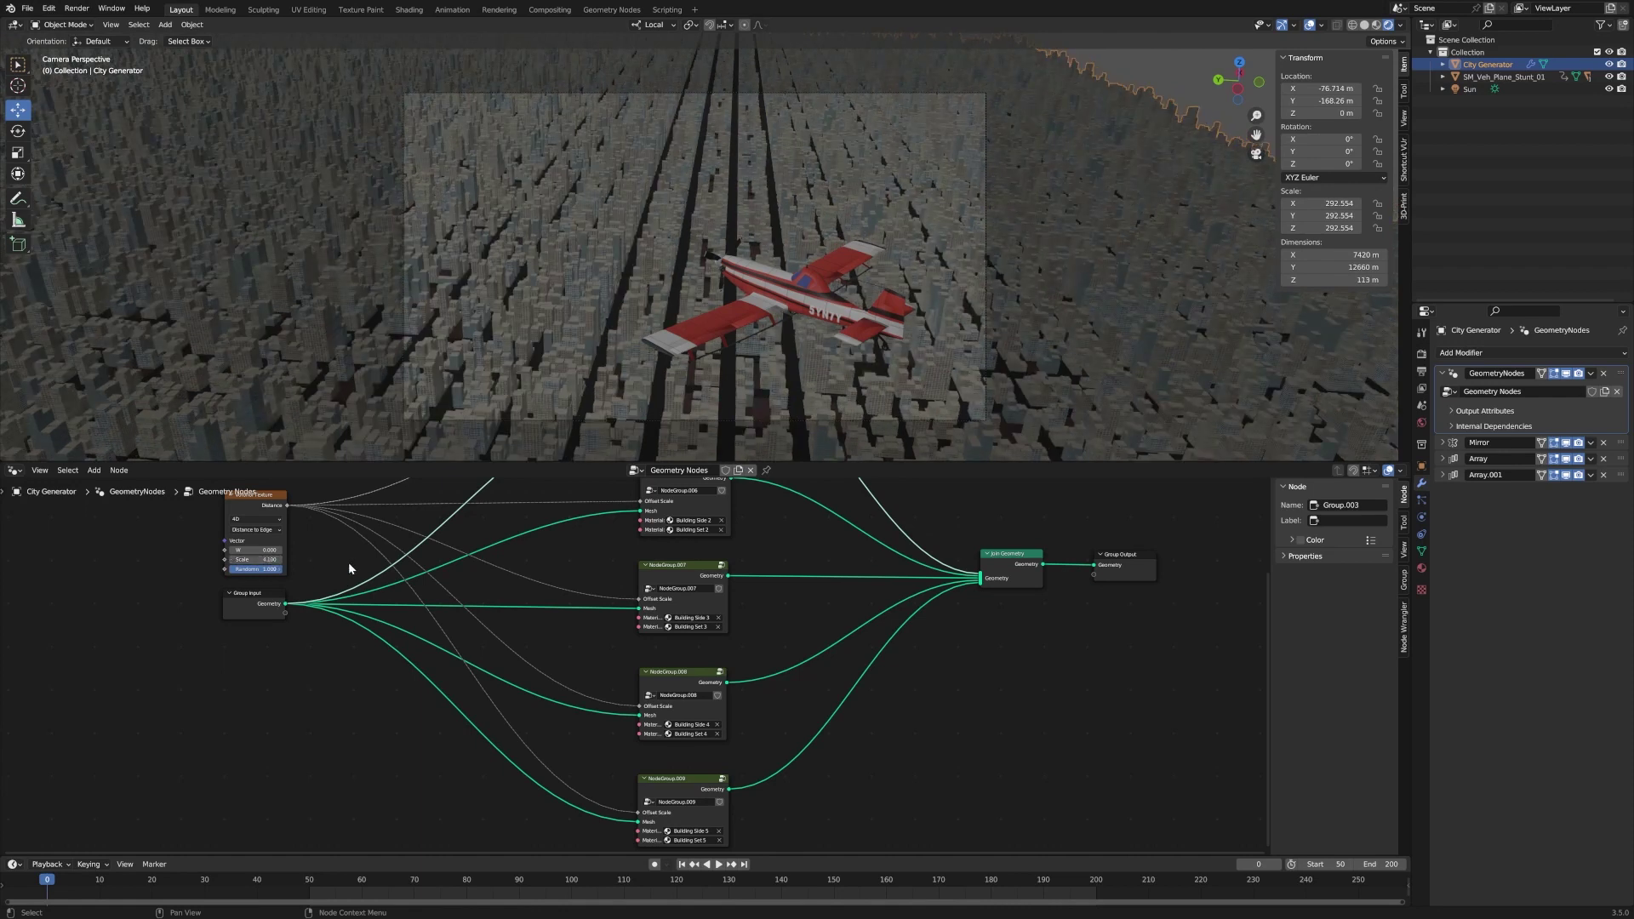
# Reset the Voronoi Scale to 4.5 and switch its feature to F1.
pyautogui.press('ctrl')
pyautogui.moveTo(349, 560); pyautogui.dragTo(349, 560)
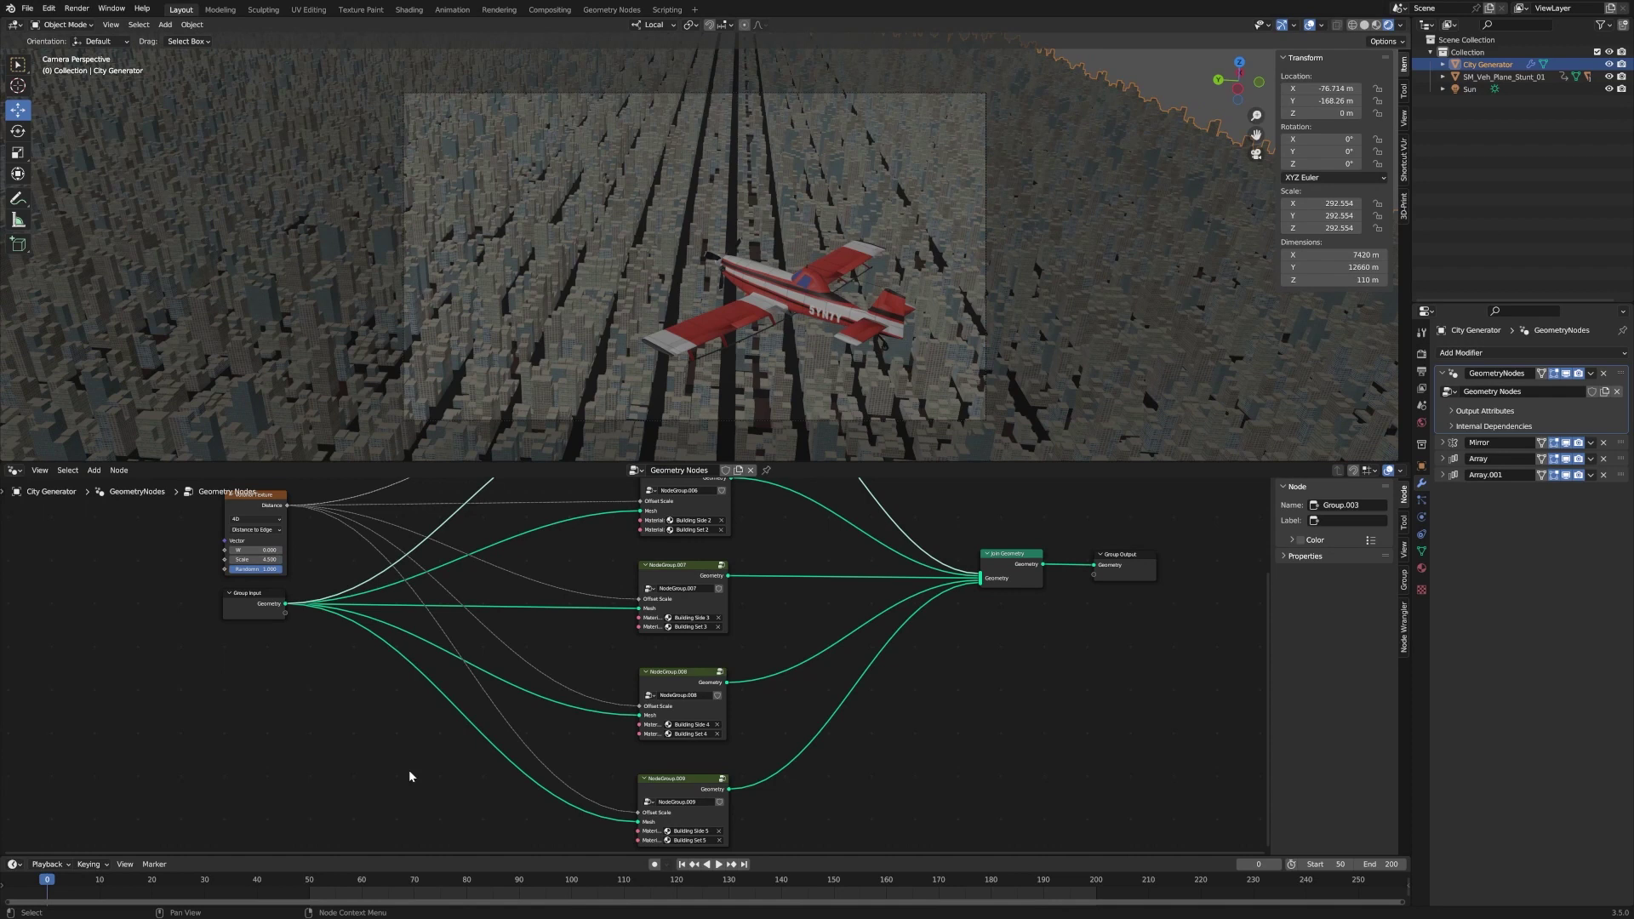
pyautogui.click(276, 531)
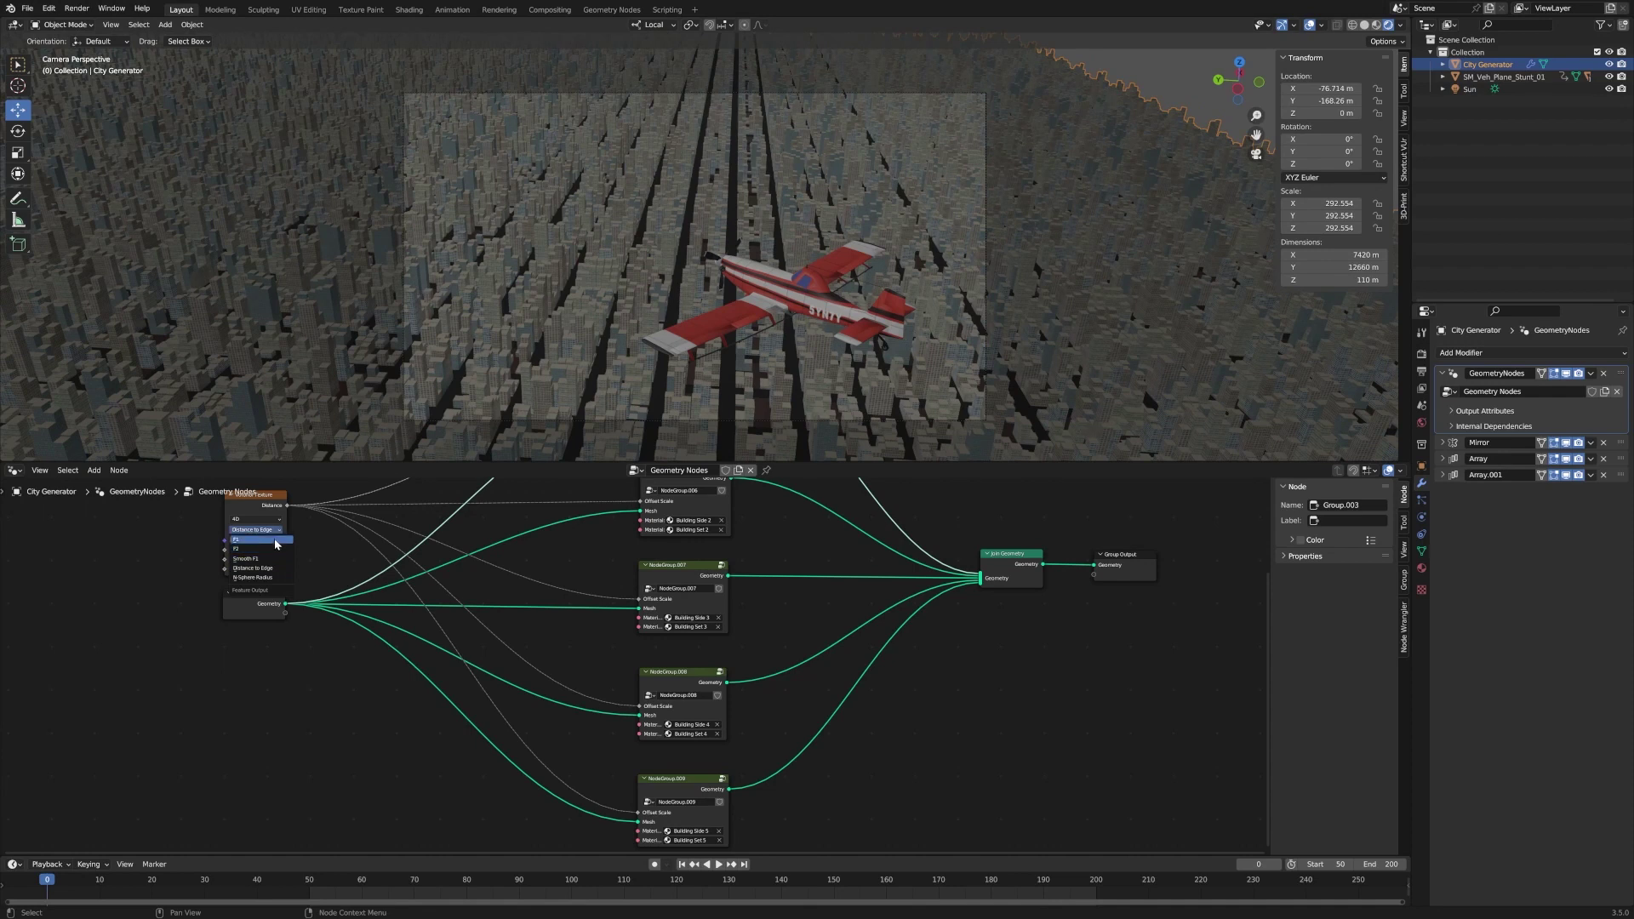
pyautogui.click(275, 541)
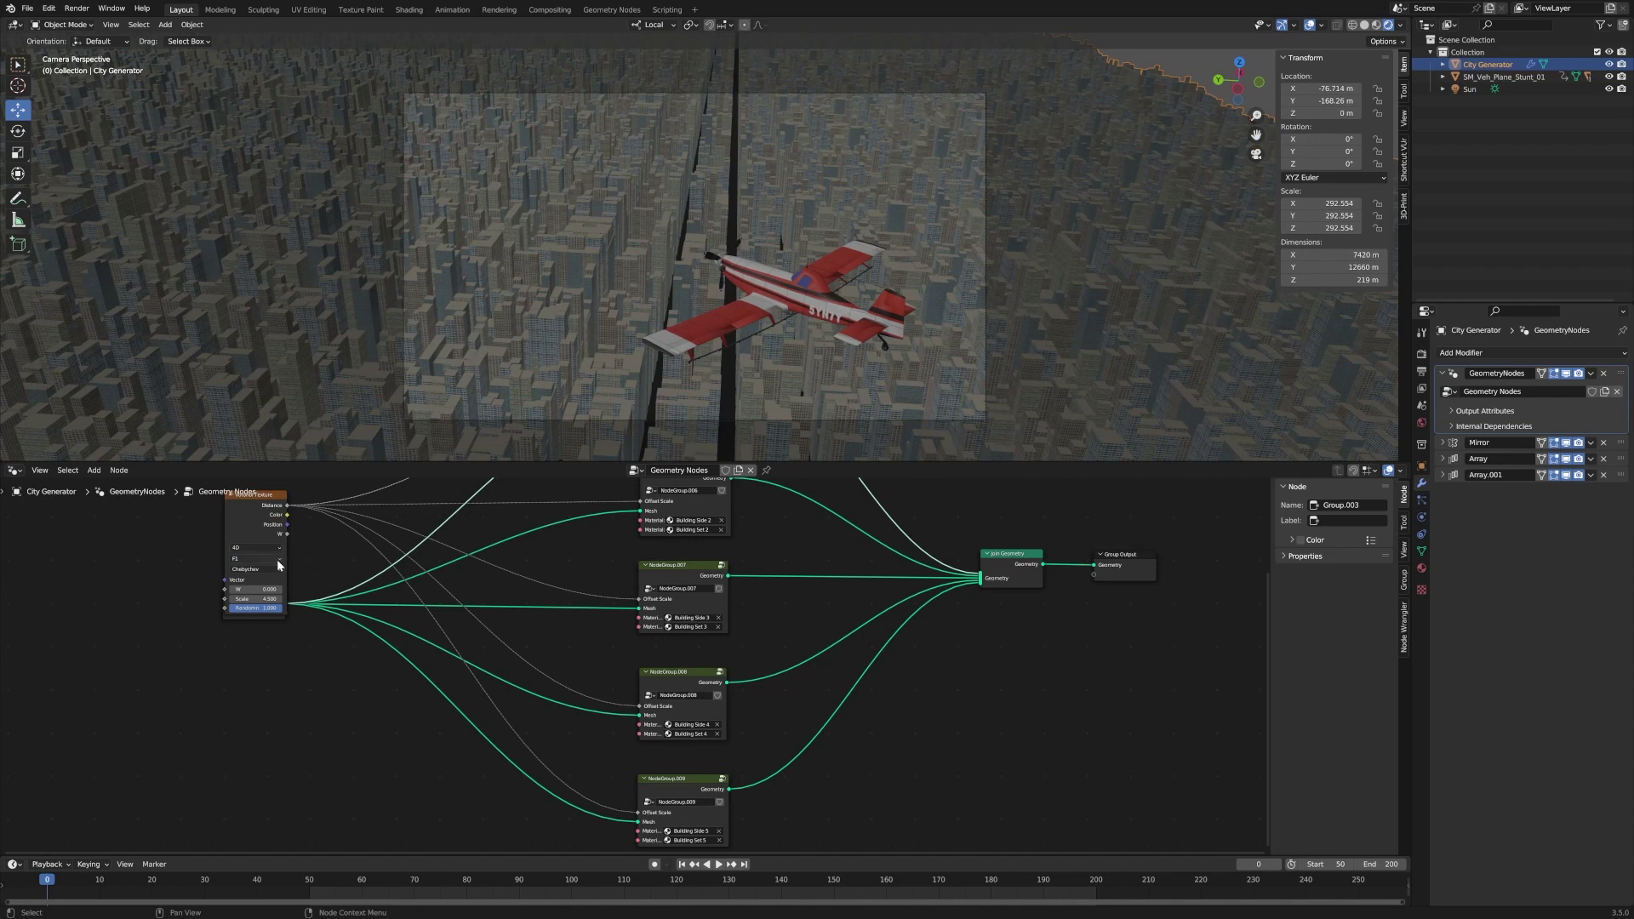
# Try the Euclidean, Manhattan and Chebychev distance metrics, then restore the Distance to Edge feature.
pyautogui.click(279, 570)
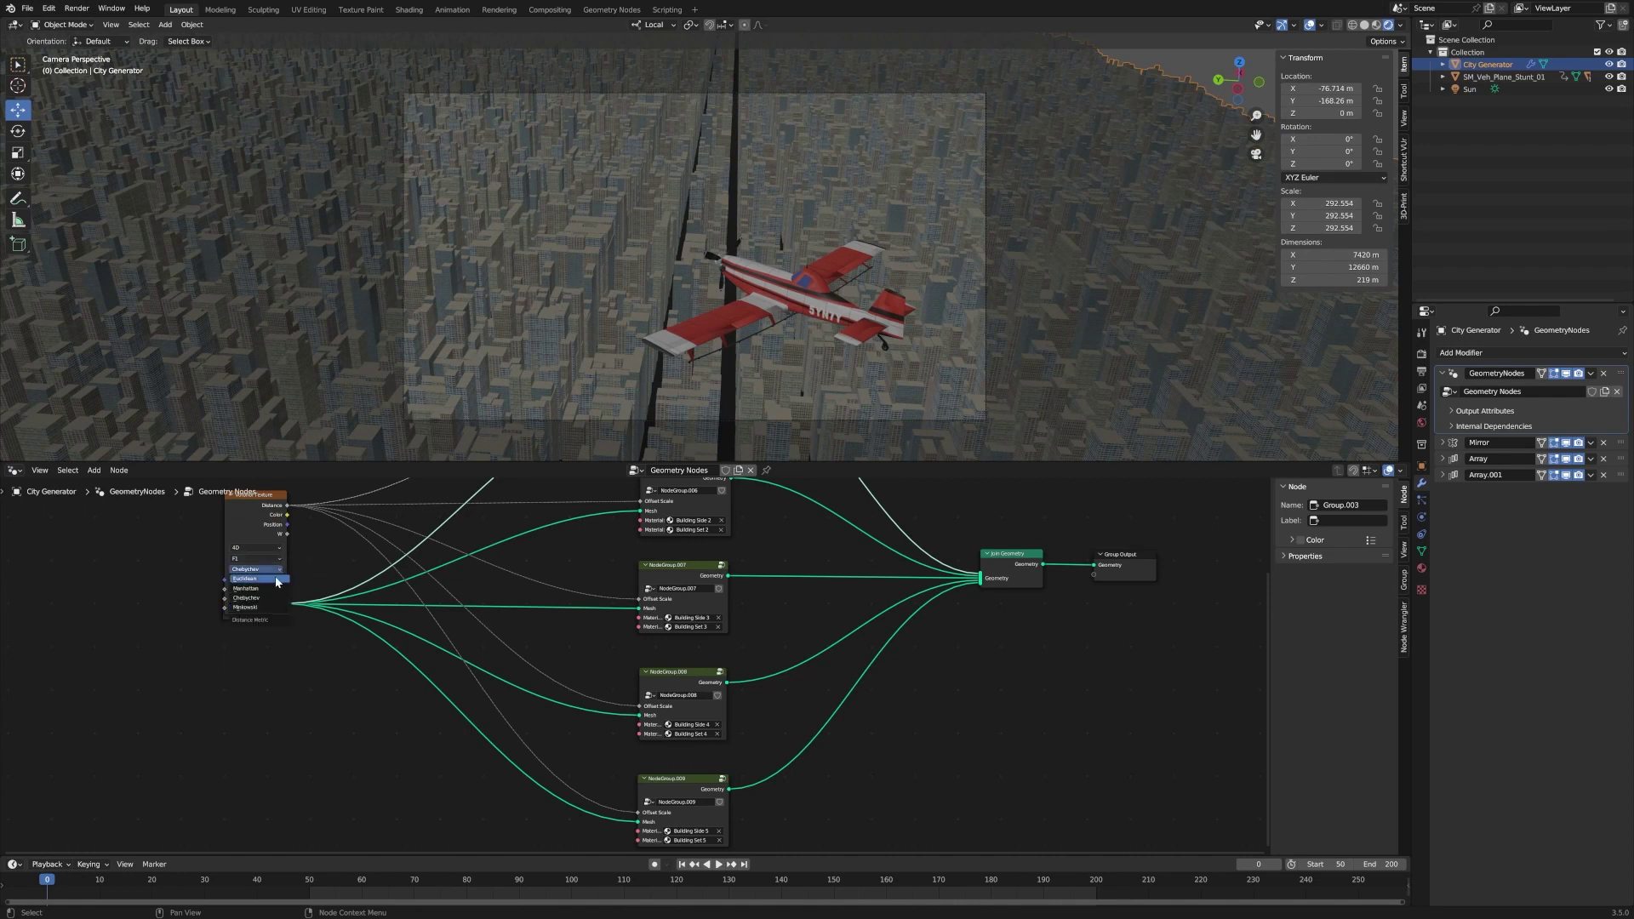
pyautogui.click(255, 578)
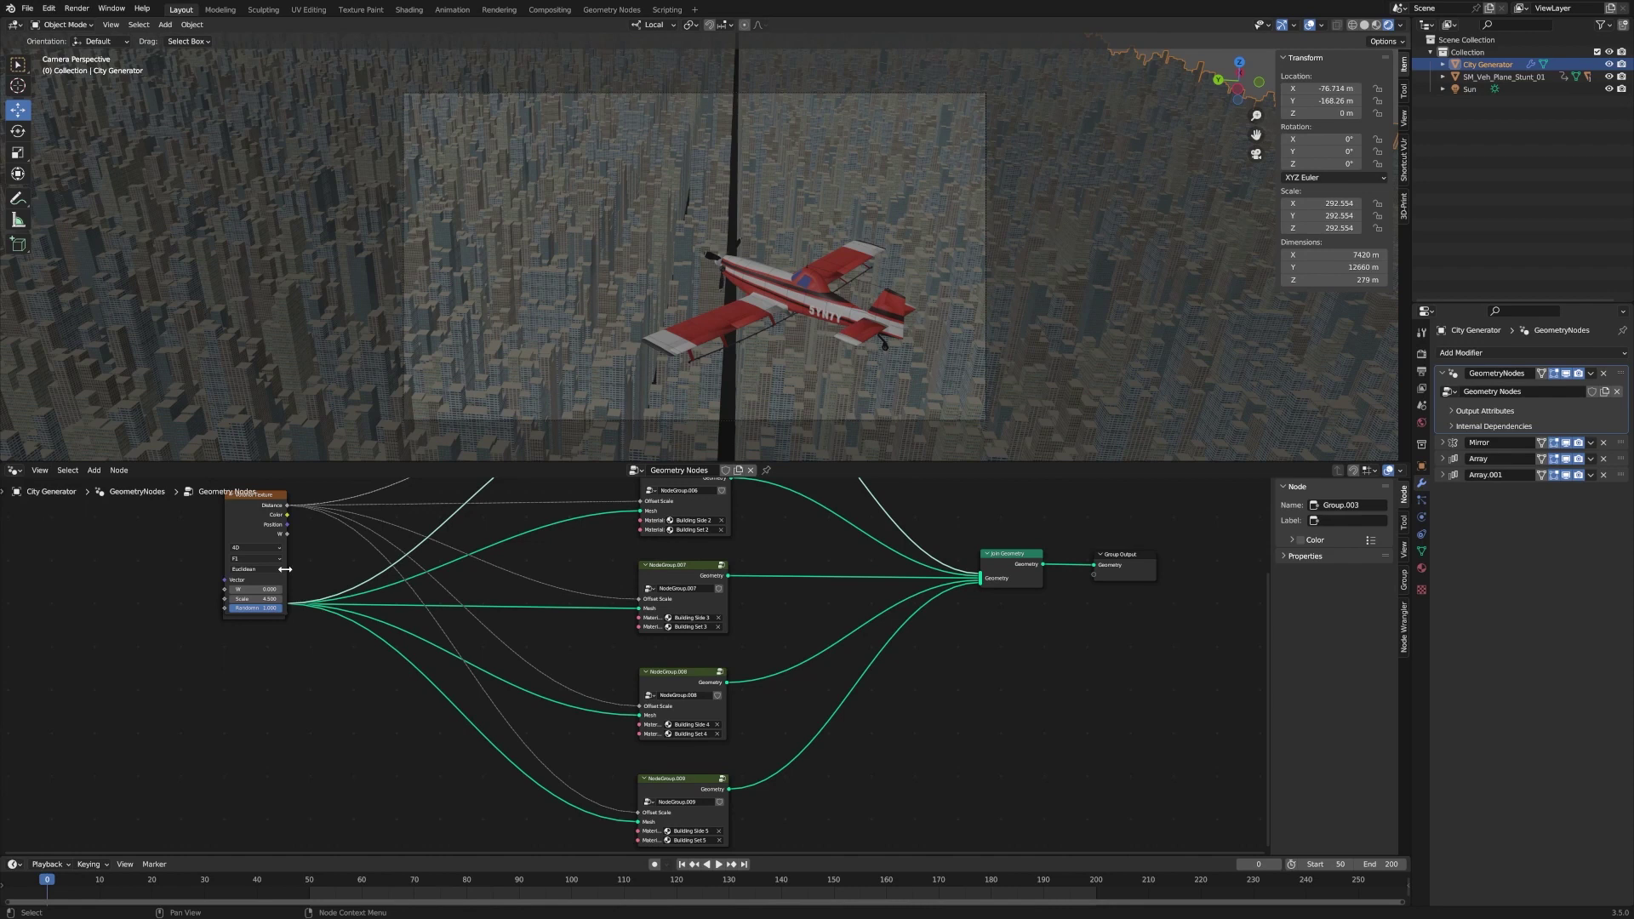
pyautogui.click(277, 568)
pyautogui.click(272, 589)
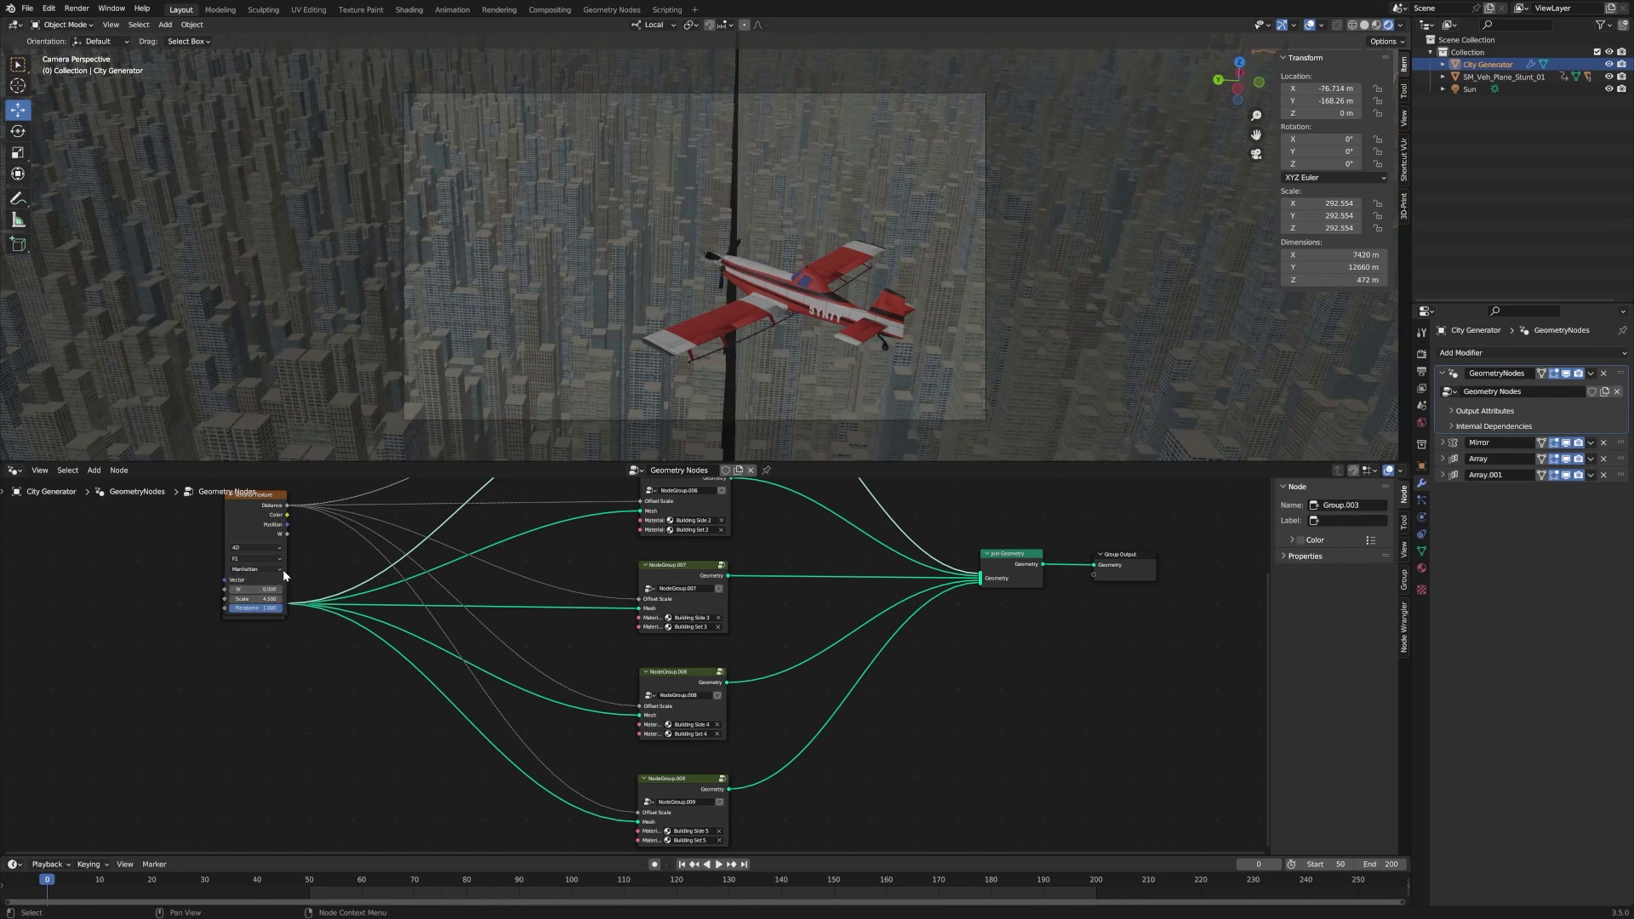
pyautogui.click(278, 568)
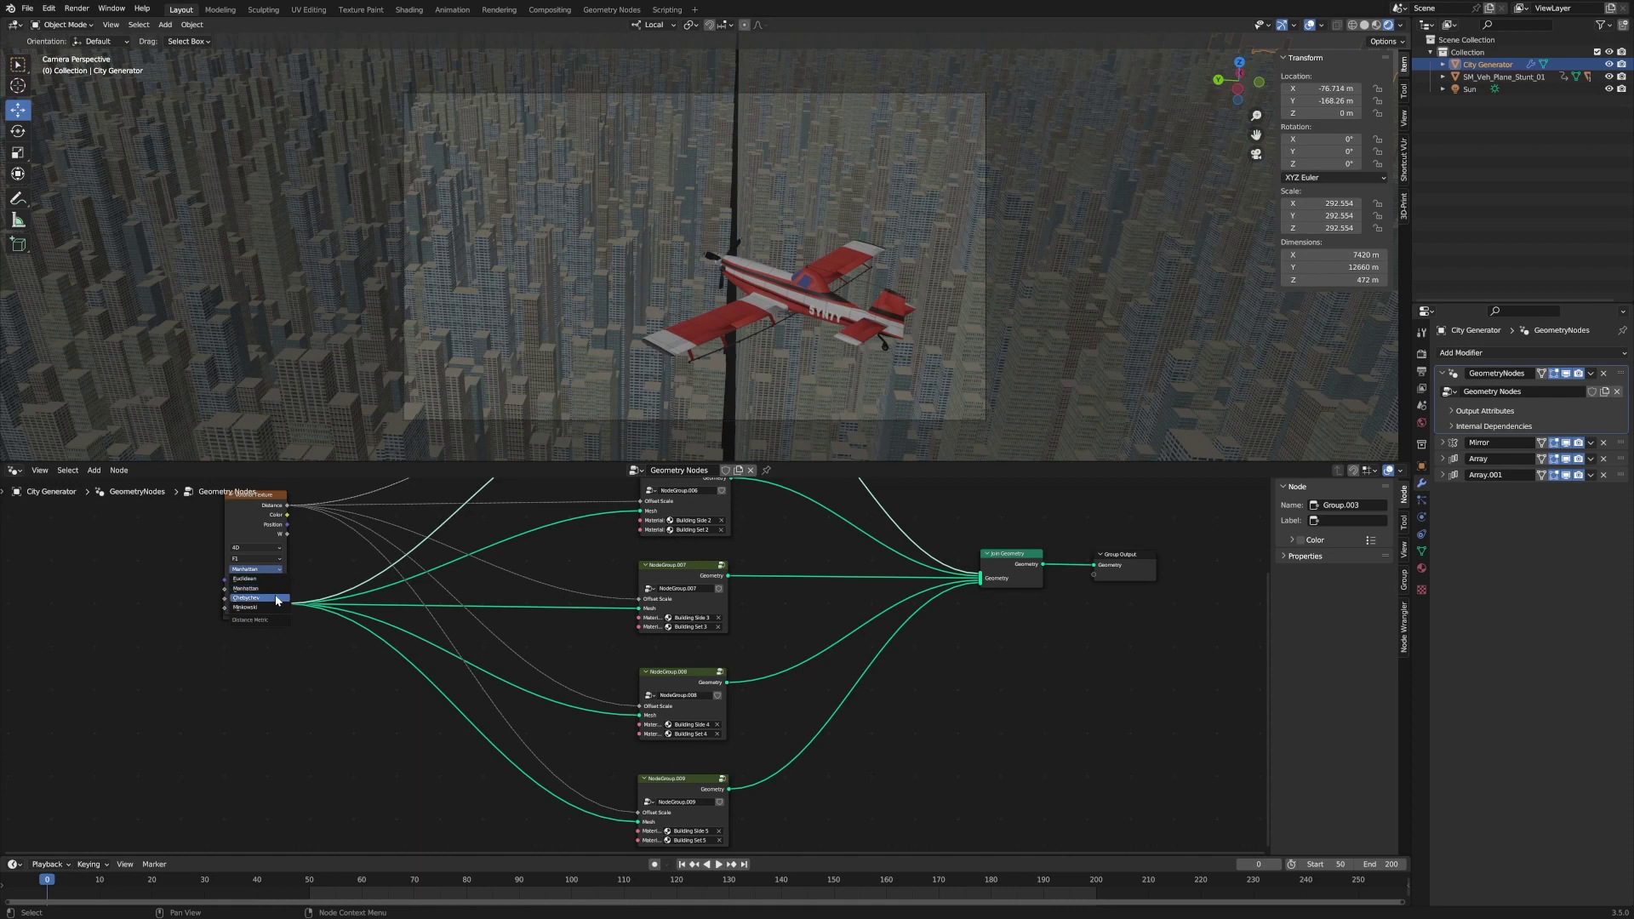
pyautogui.click(276, 599)
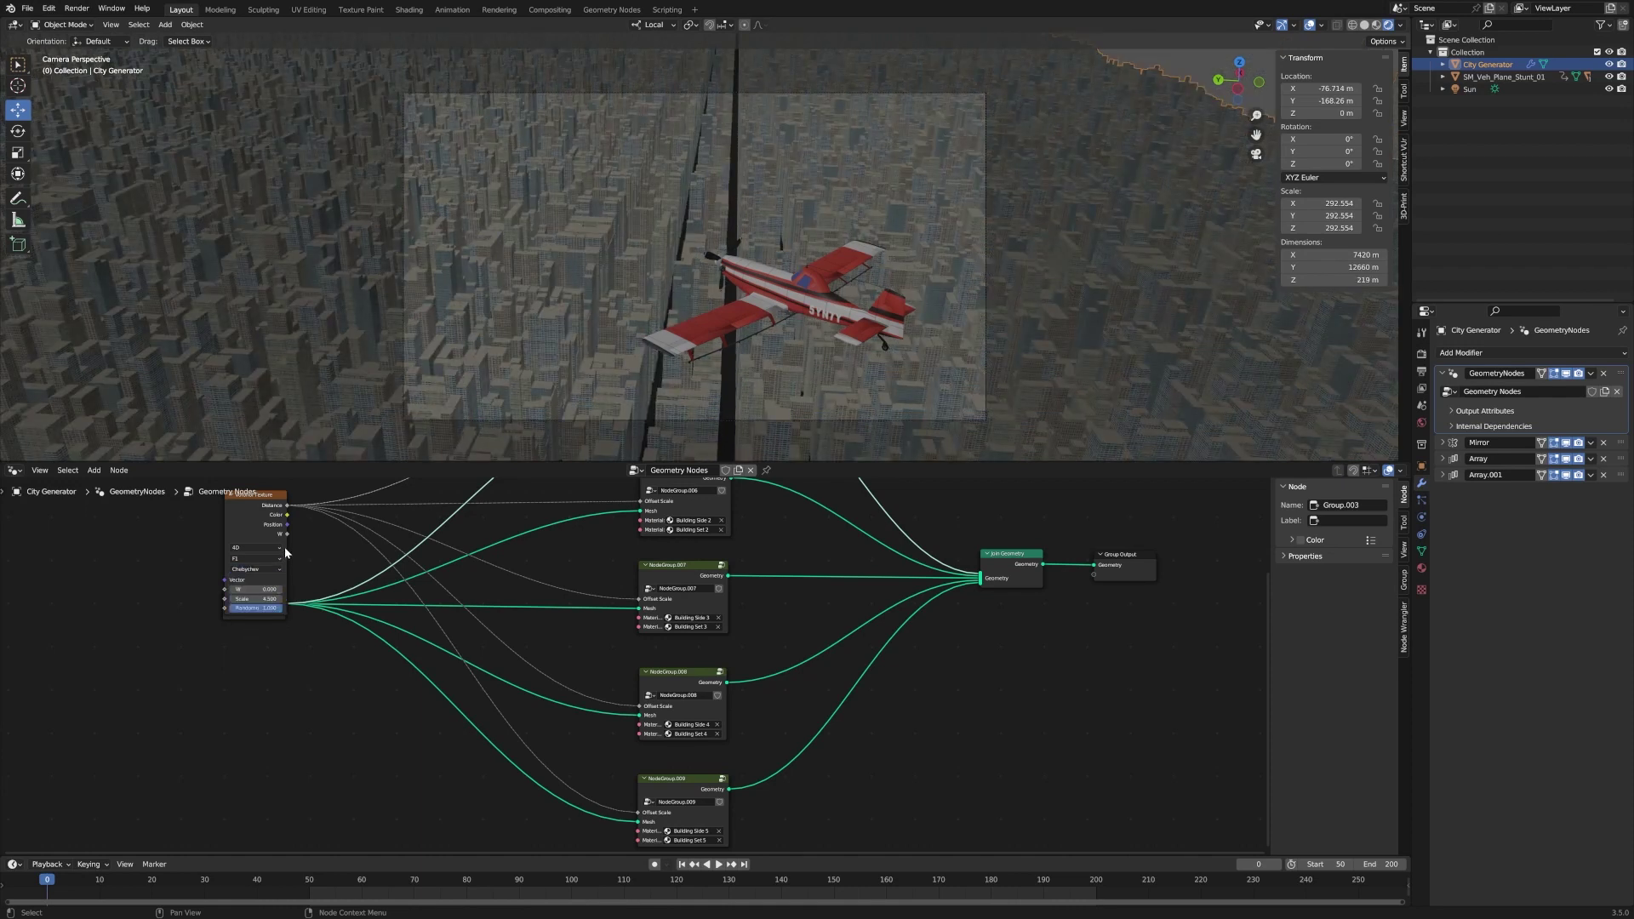
pyautogui.click(278, 558)
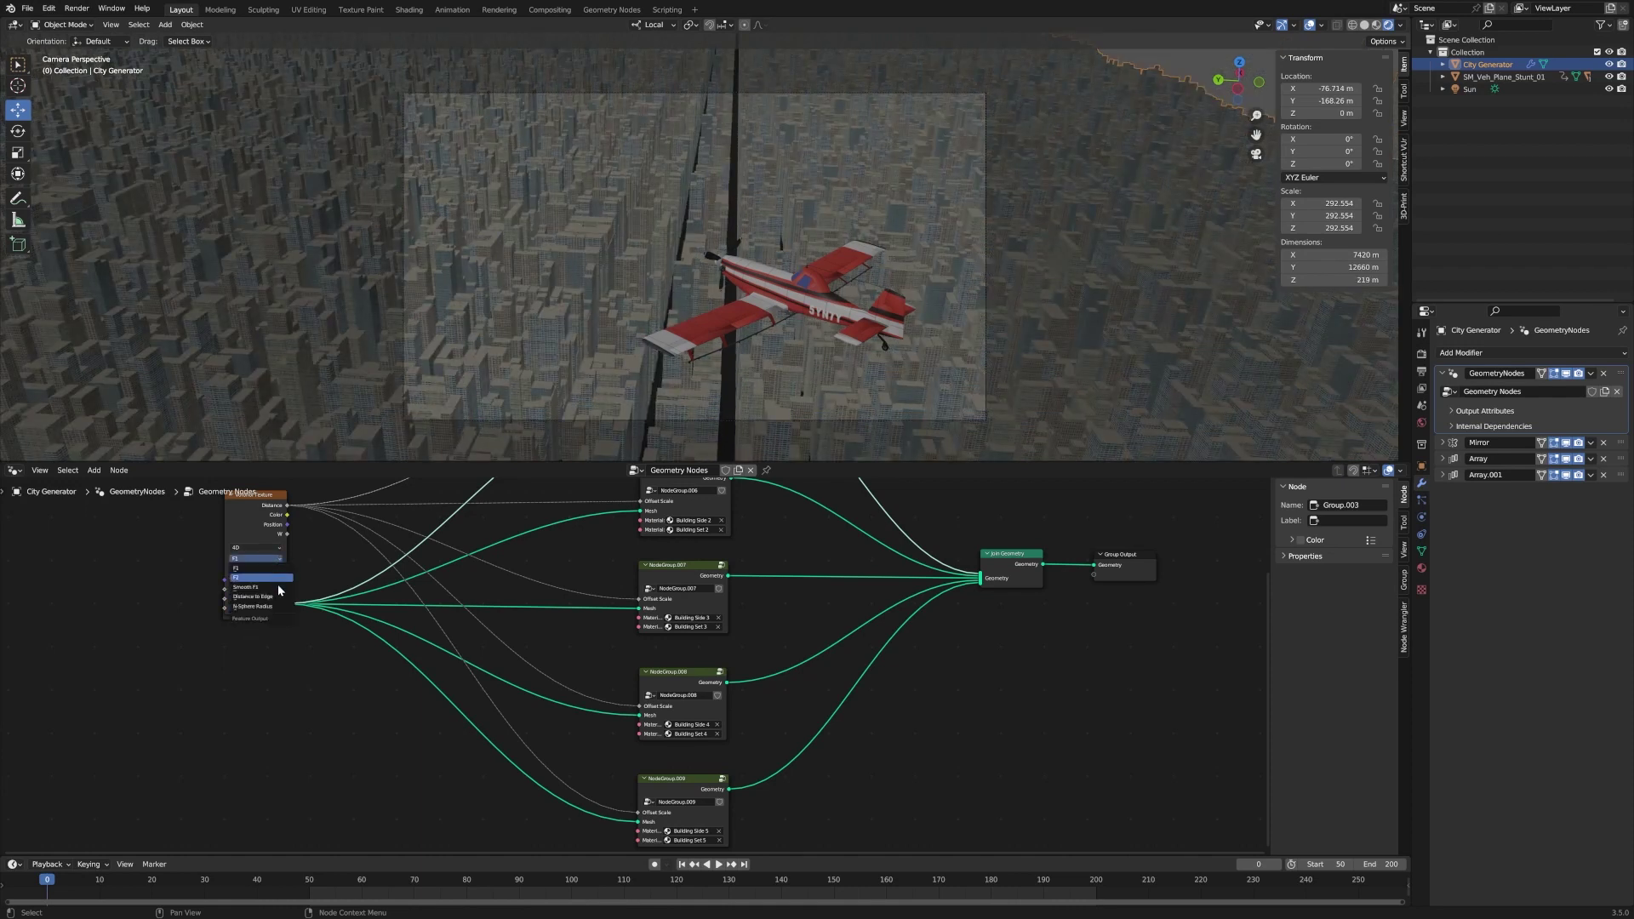
pyautogui.press('Return')
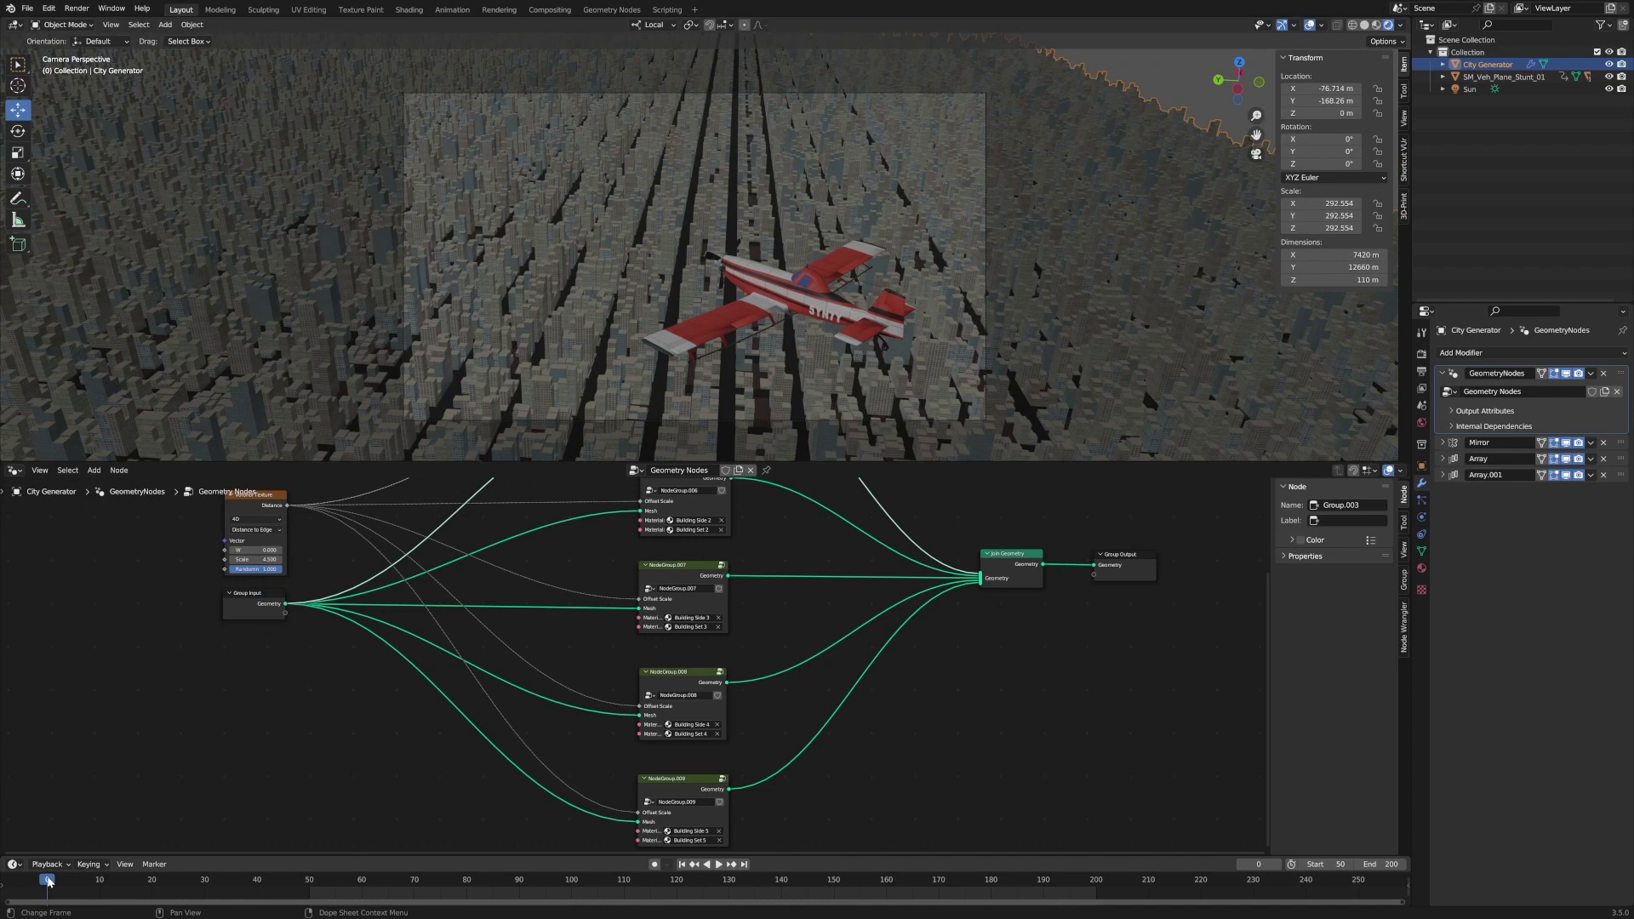
# Play the timeline so the stunt plane flies along the city's street canyon.
pyautogui.press('space')
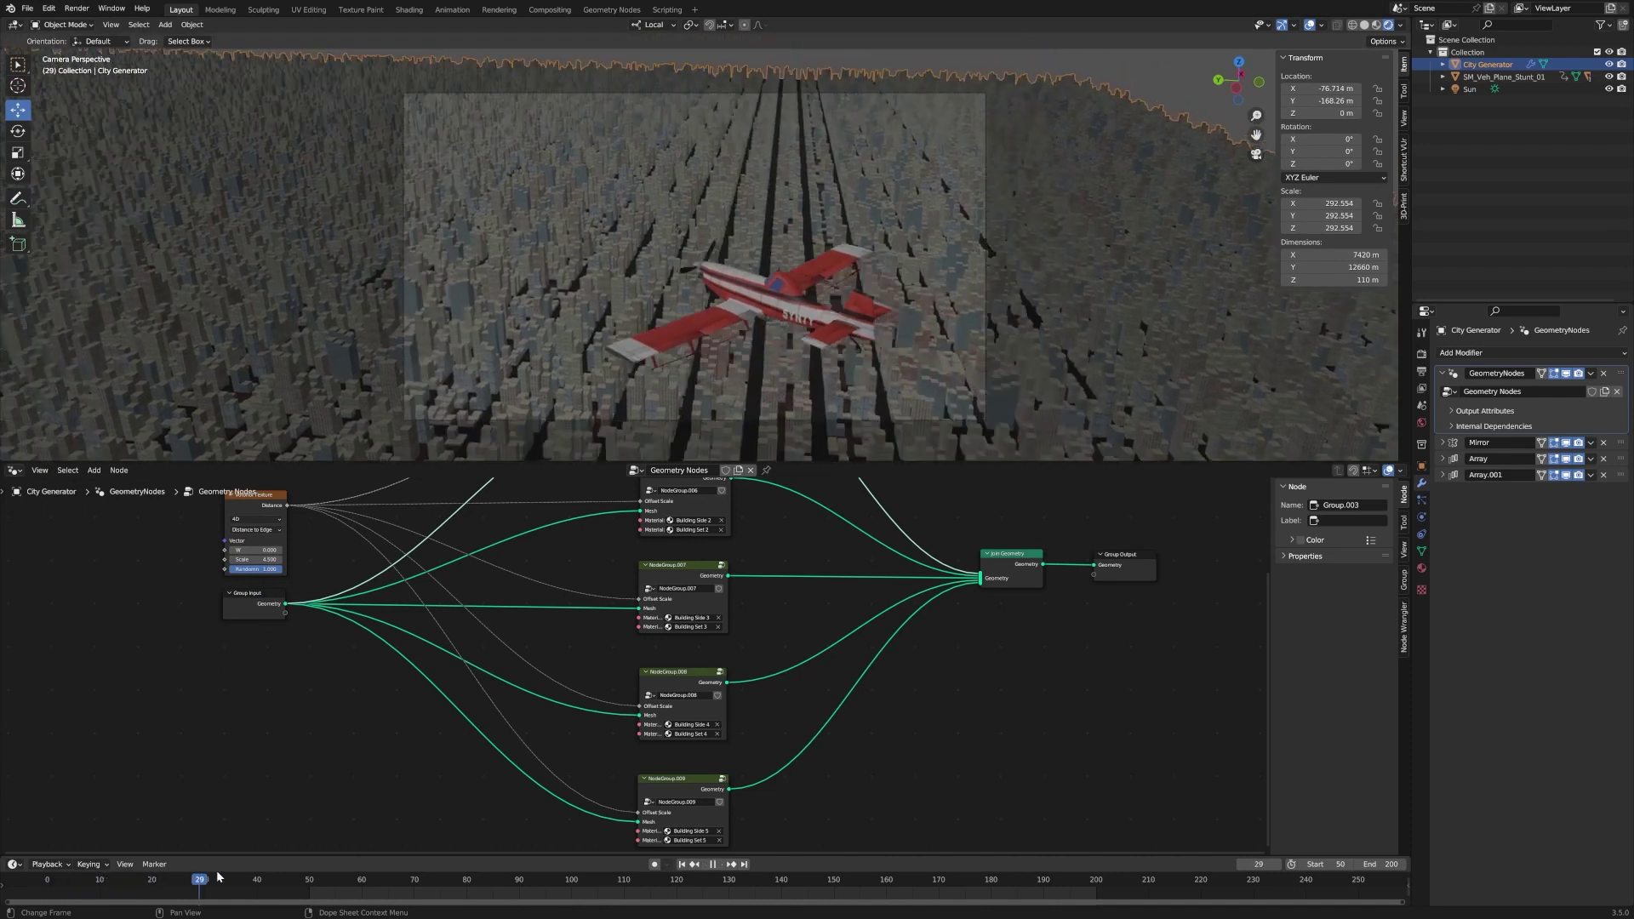